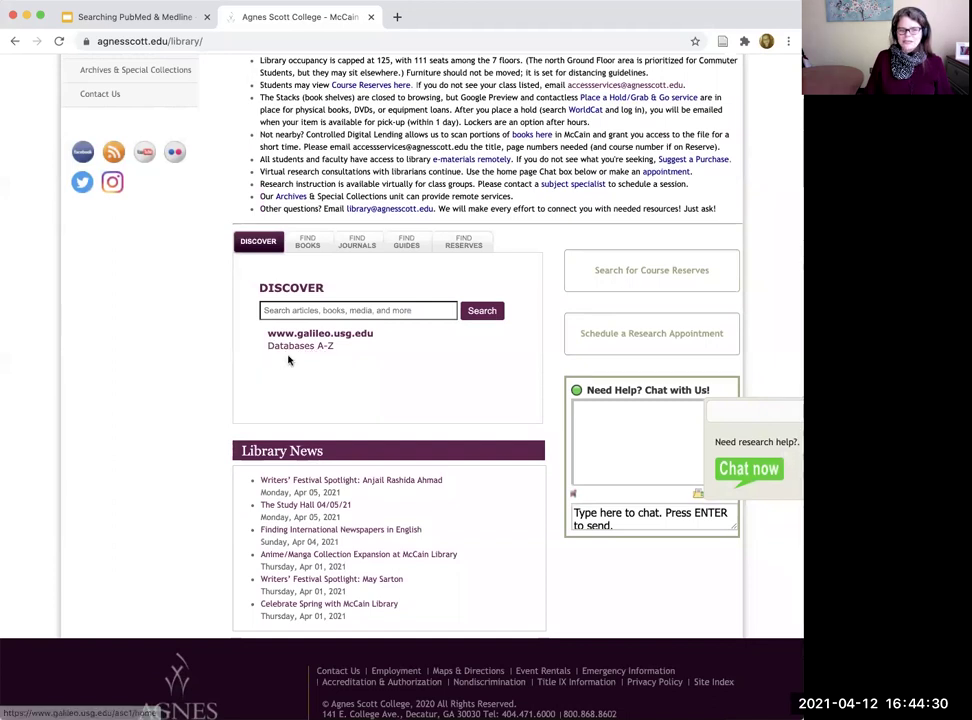
From the McCain Library homepage, open the Databases A-Z page listing 292 databases
scroll(286, 365, up, 5)
scroll(280, 380, up, 4)
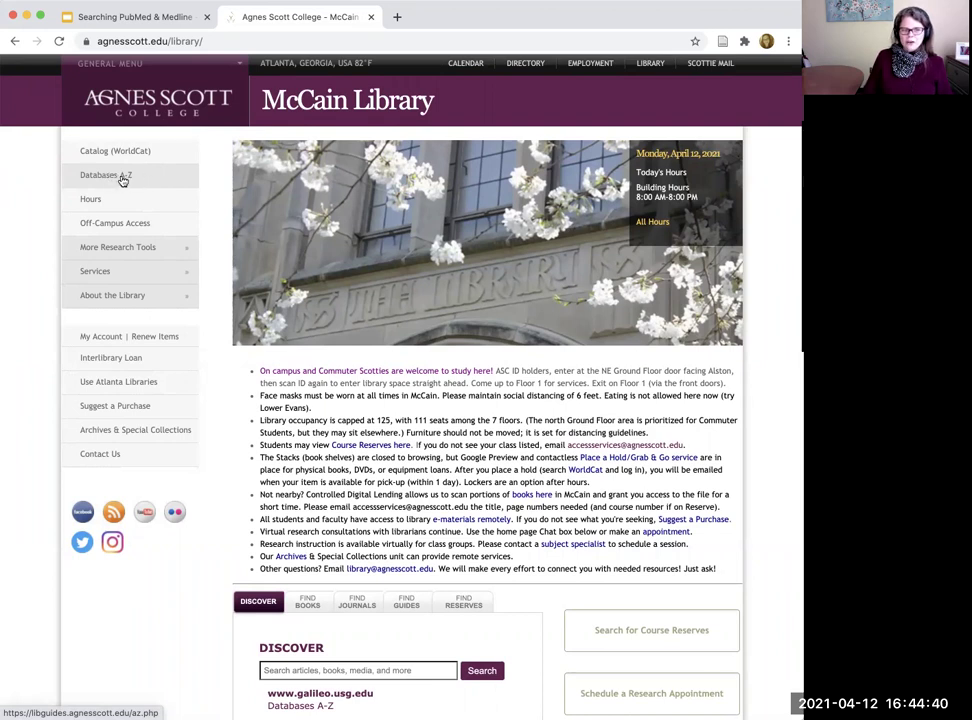
click(122, 177)
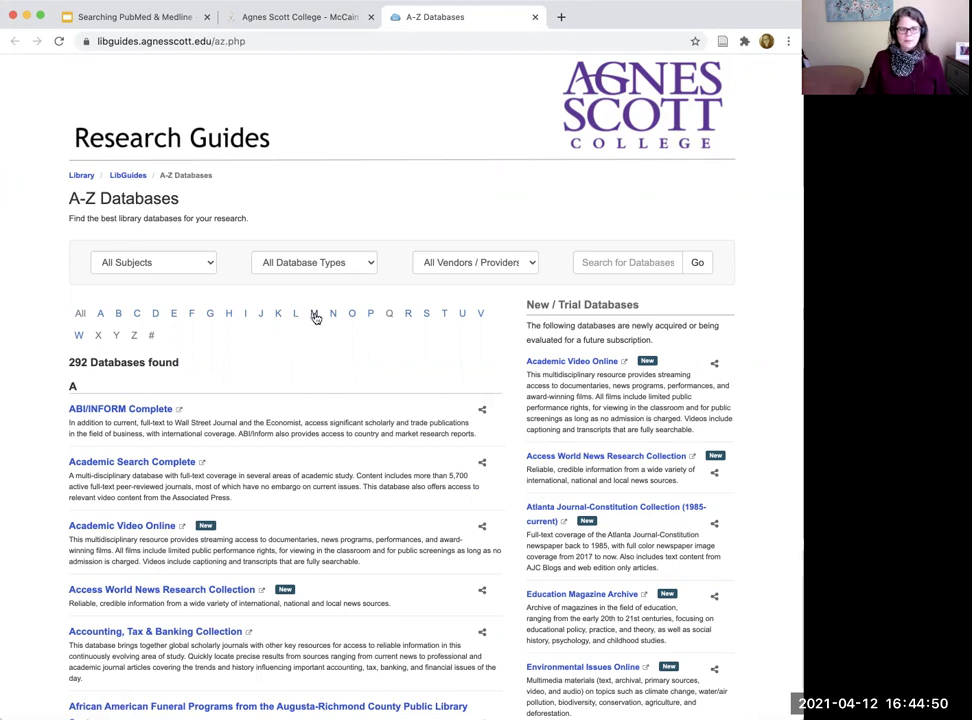
Filter the A-Z database list to the Biology subject
click(199, 265)
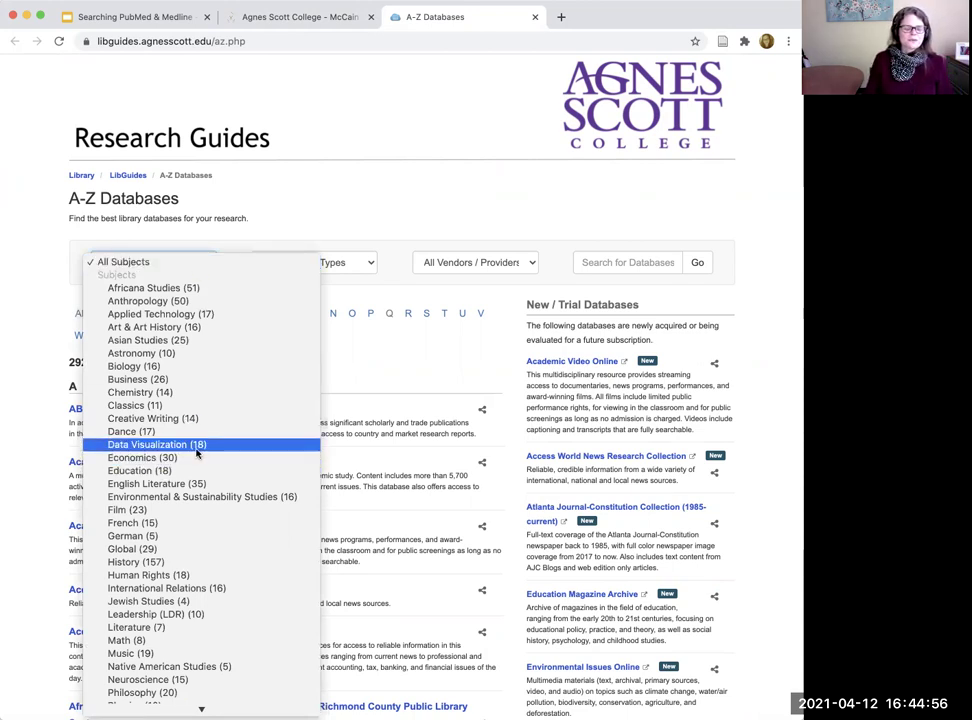
click(163, 369)
scroll(153, 490, down, 3)
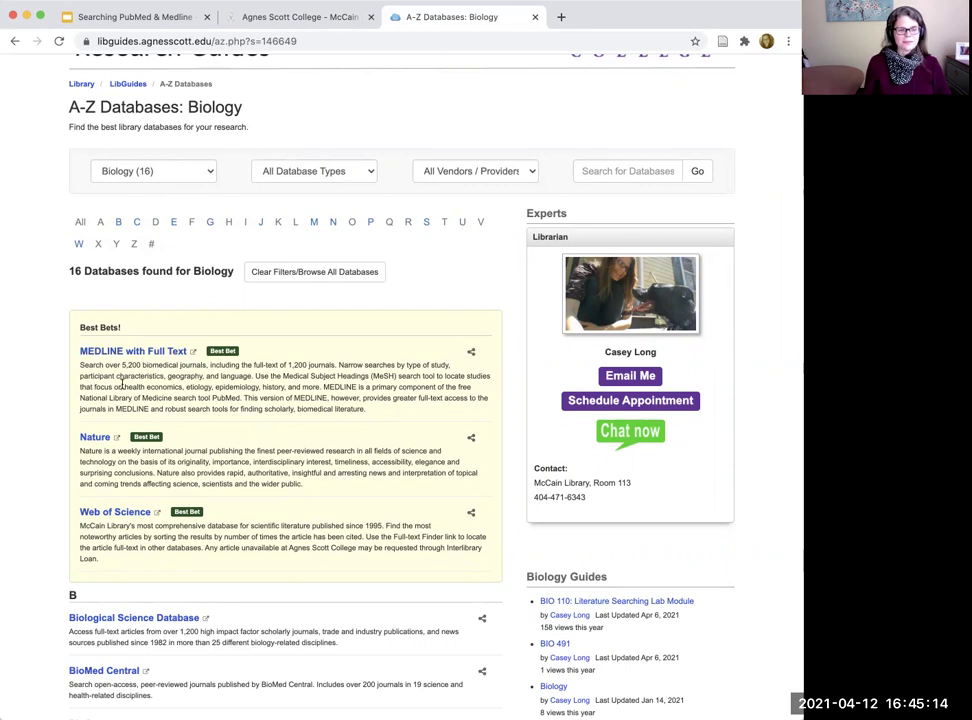
Reset to All Subjects and show the 9 databases beginning with M, including MEDLINE with Full Text
click(146, 172)
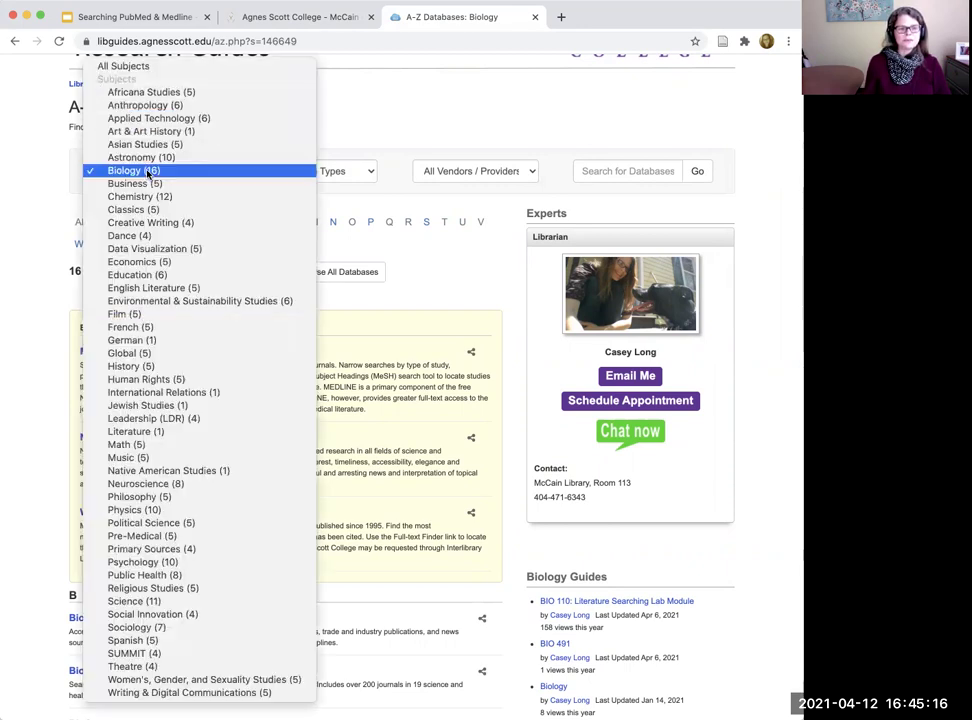
key(Escape)
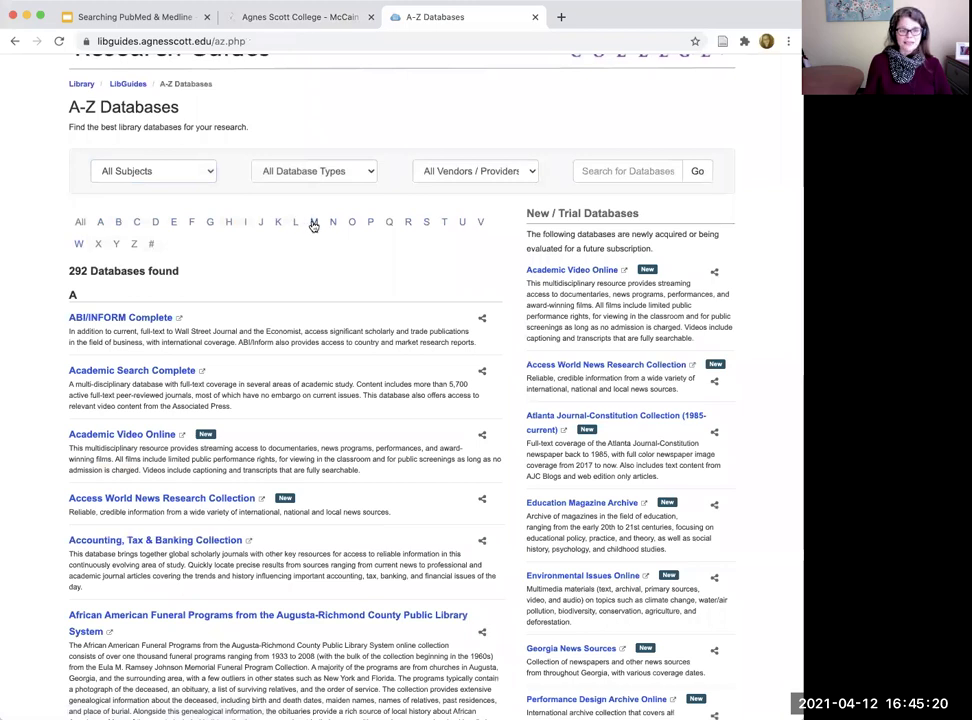
click(314, 223)
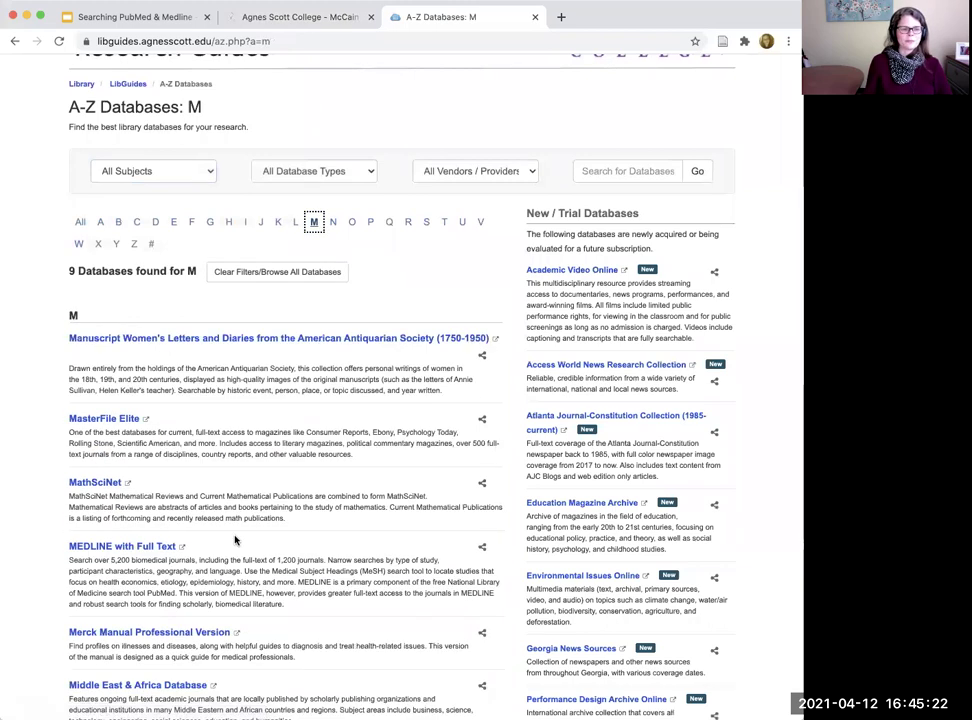
scroll(235, 535, down, 1)
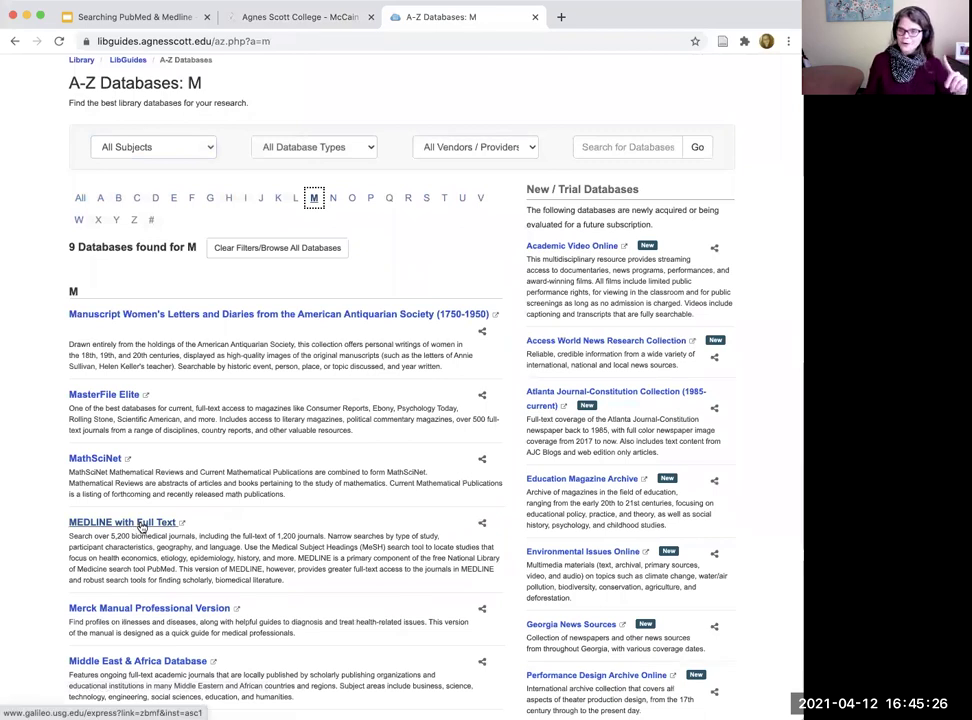
Load pubmed.ncbi.nlm.nih.gov in a new tab, then return to the A-Z M list
click(559, 17)
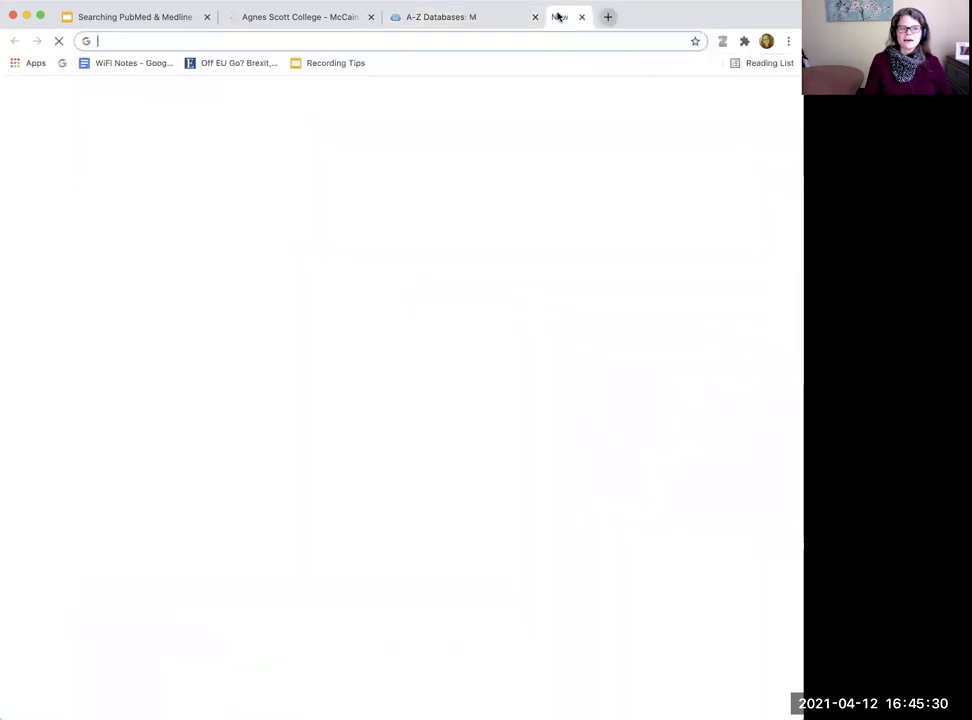
text(pubmed.ncbi.nlm.nih.gov)
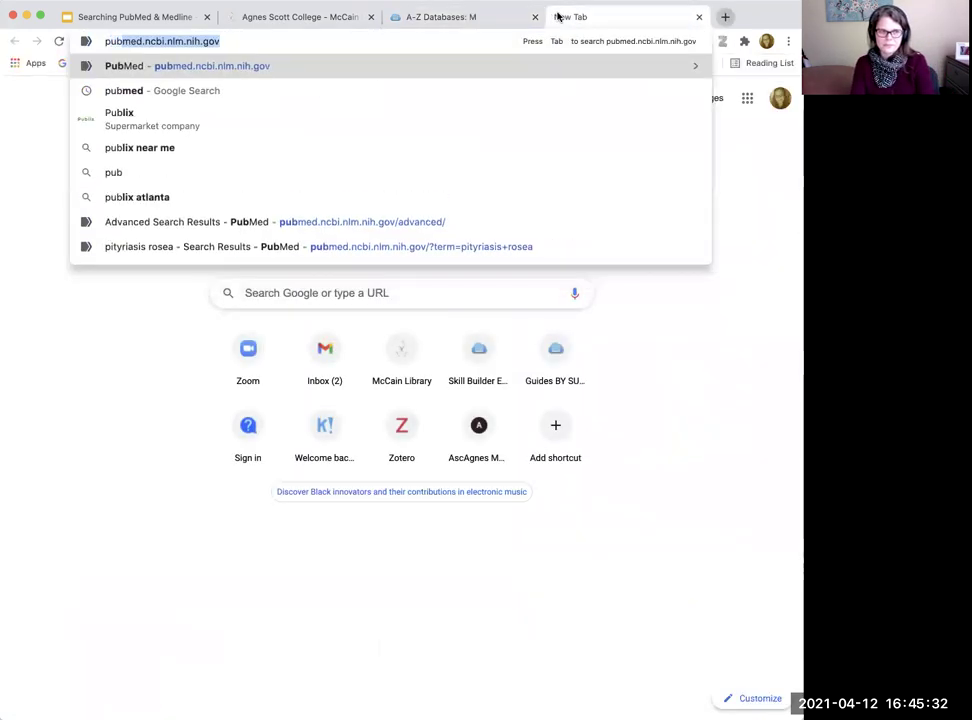
key(Right)
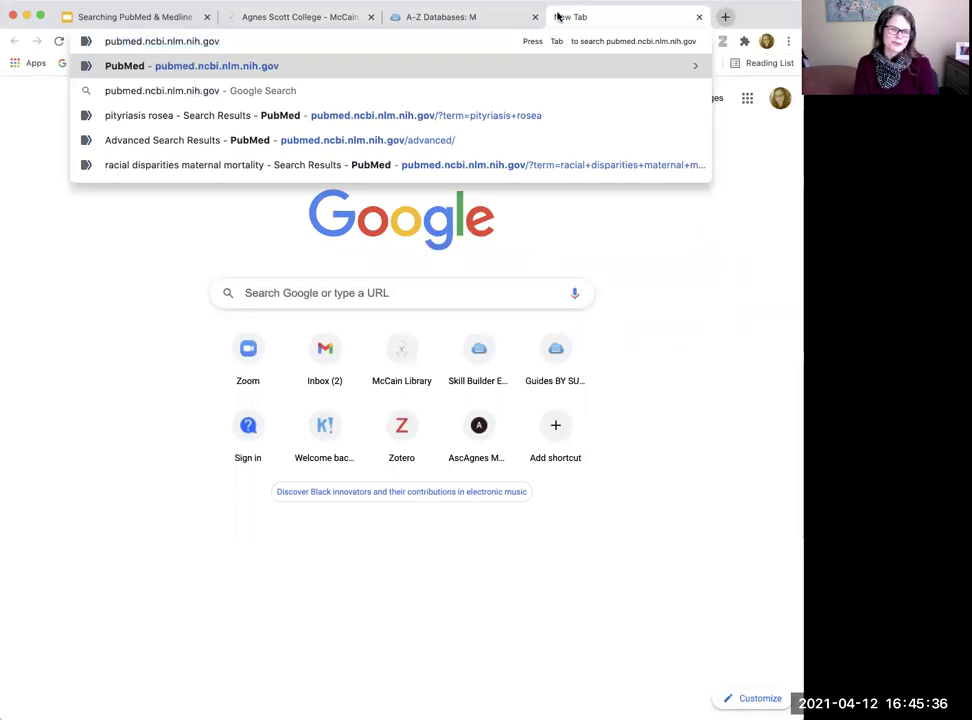
key(Return)
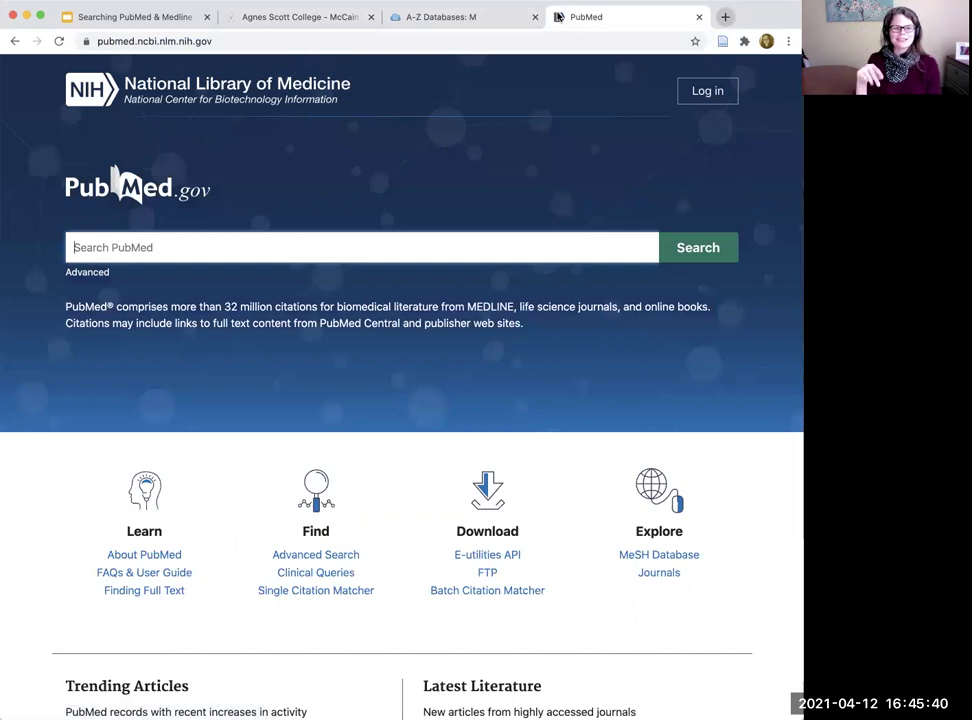
click(470, 14)
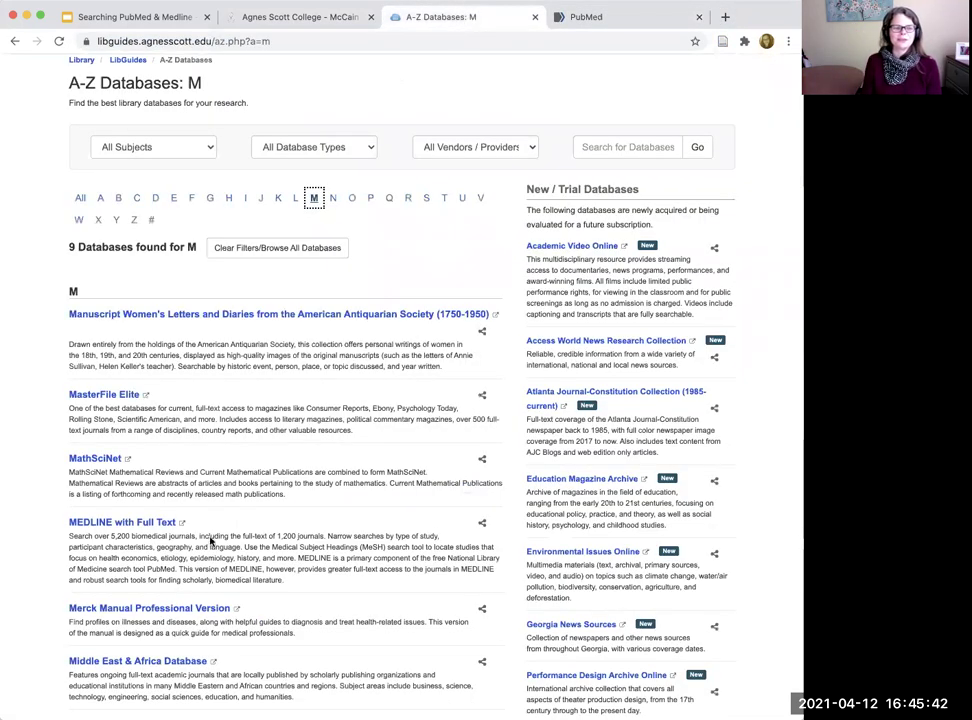
Search EBSCOhost MEDLINE with Full Text for pityriasis rosea, getting 735 results
click(117, 523)
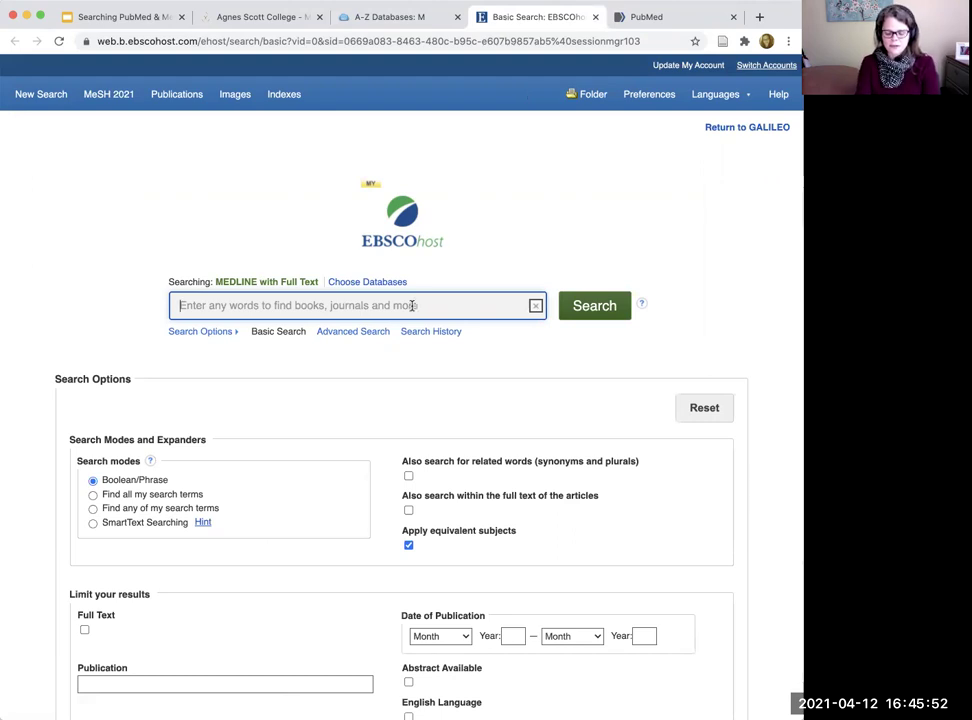
text(pity)
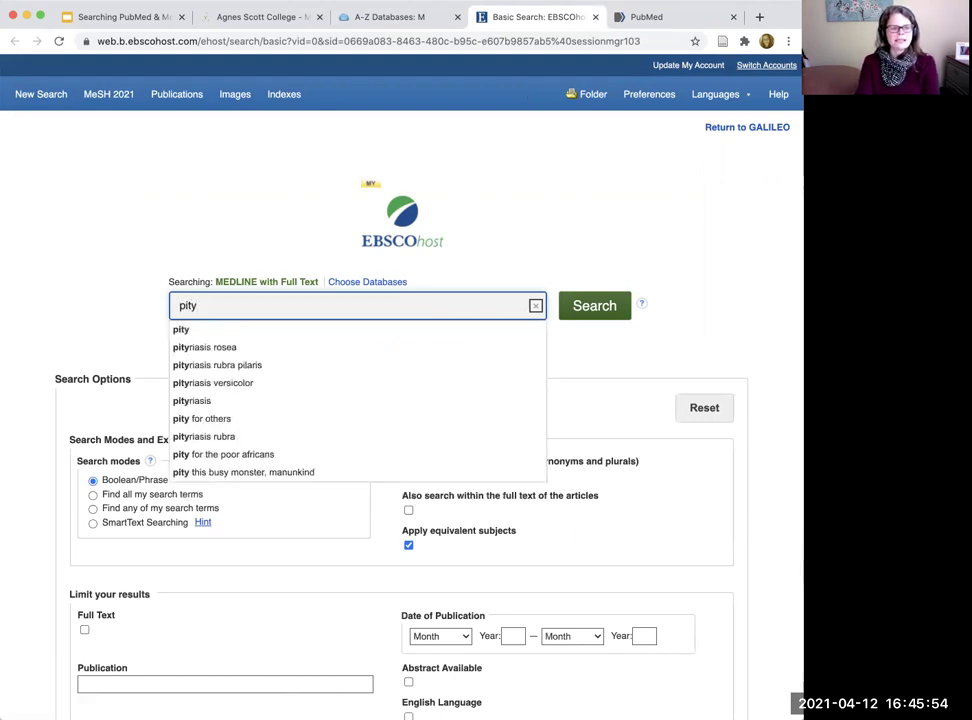
key(Down)
key(Down)
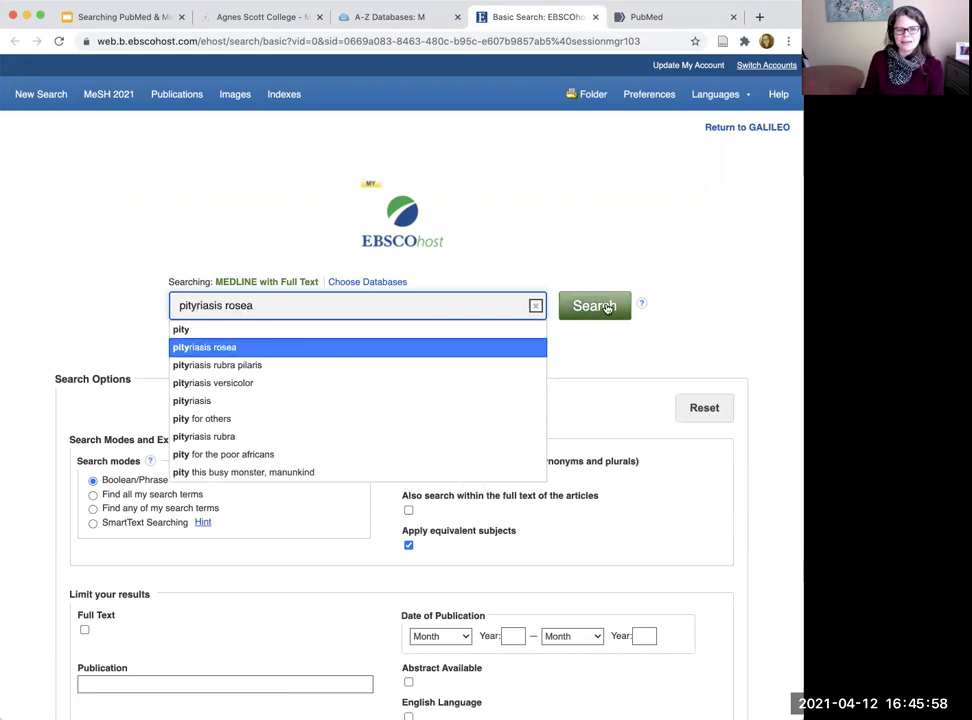
click(607, 309)
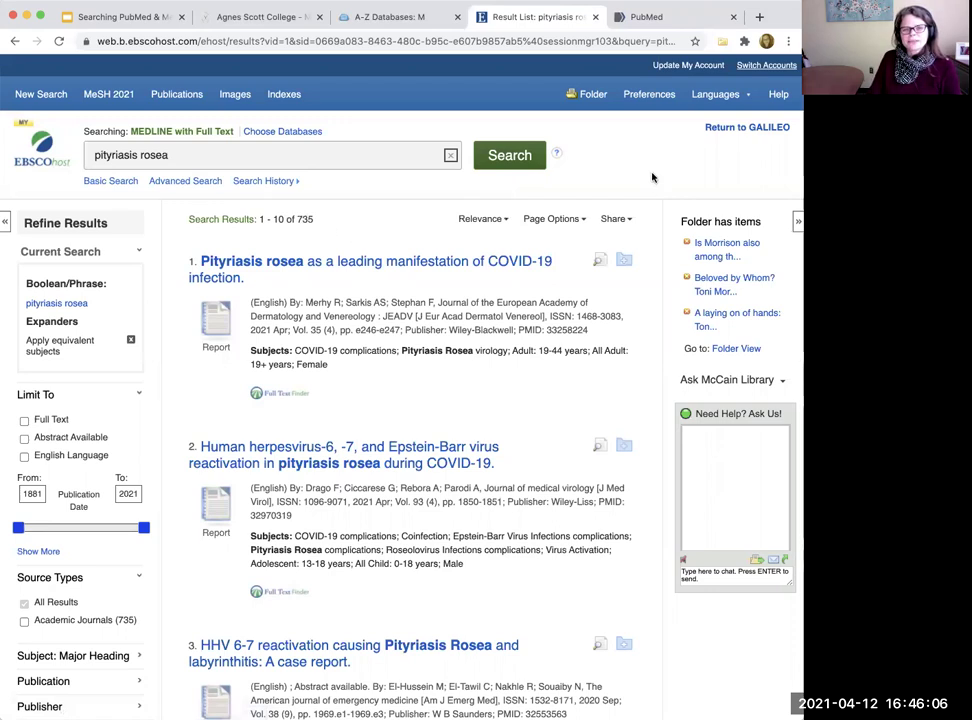
click(655, 17)
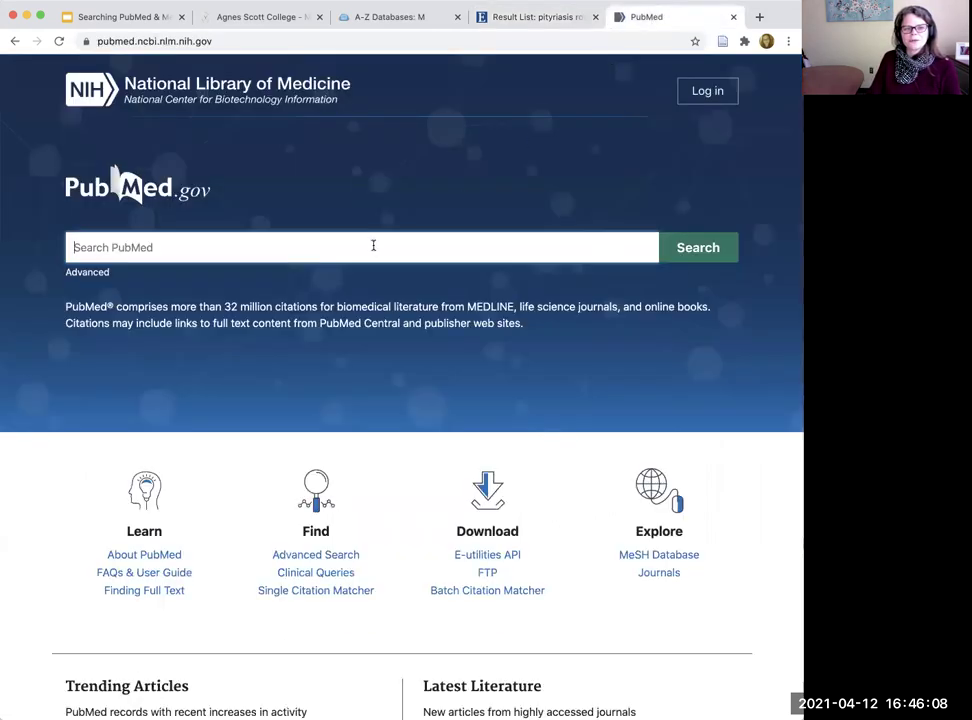
Search PubMed for pityriasis rosea using the autocomplete suggestion, getting 740 results
text(pit)
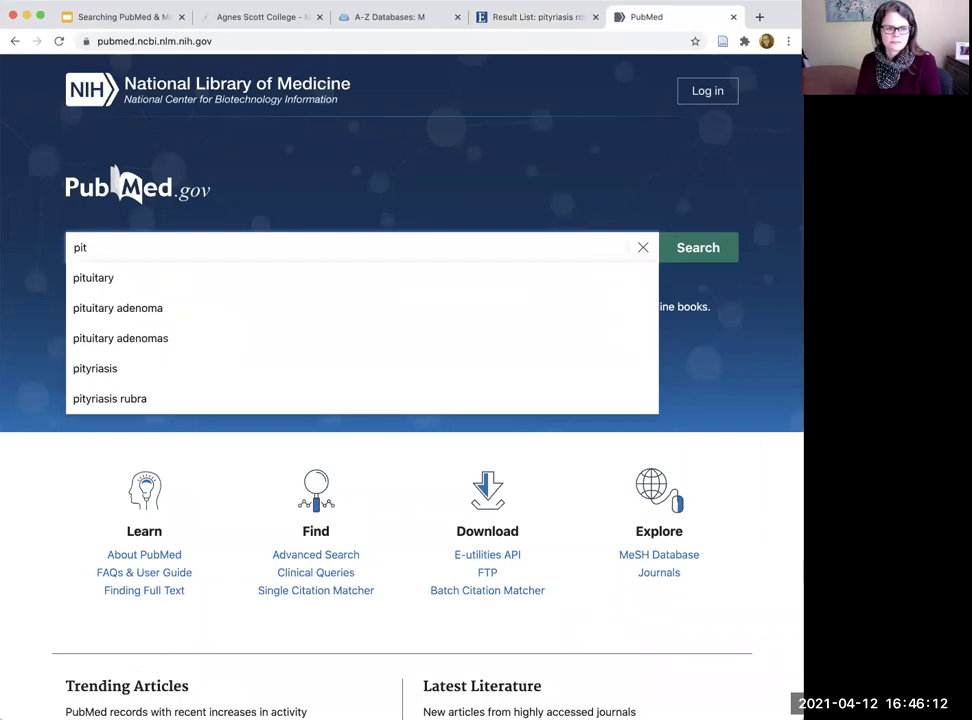
click(265, 366)
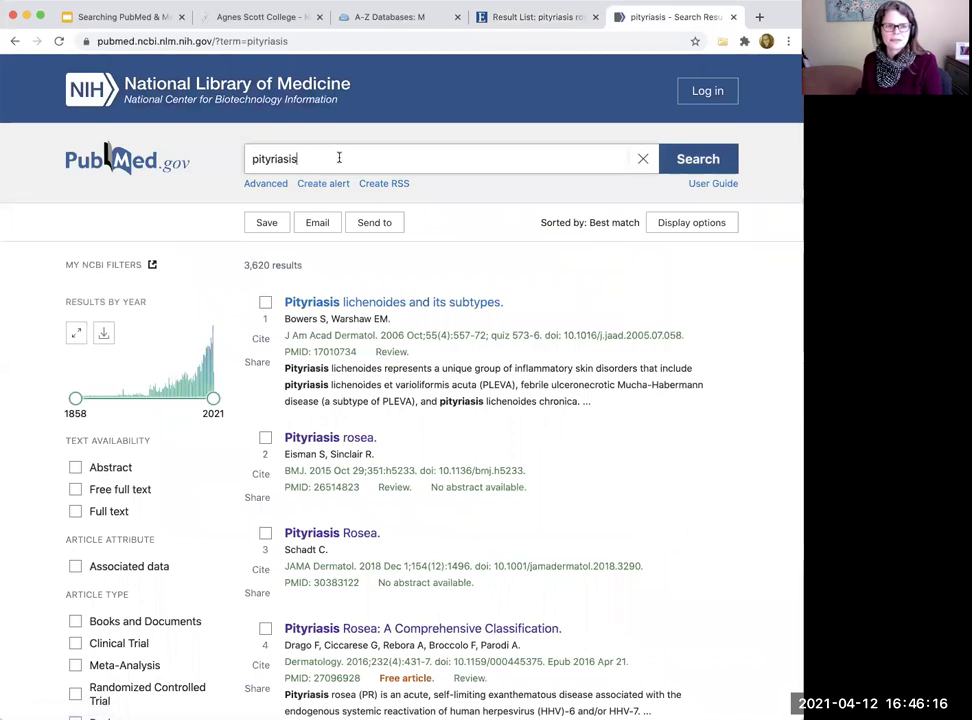
text(r)
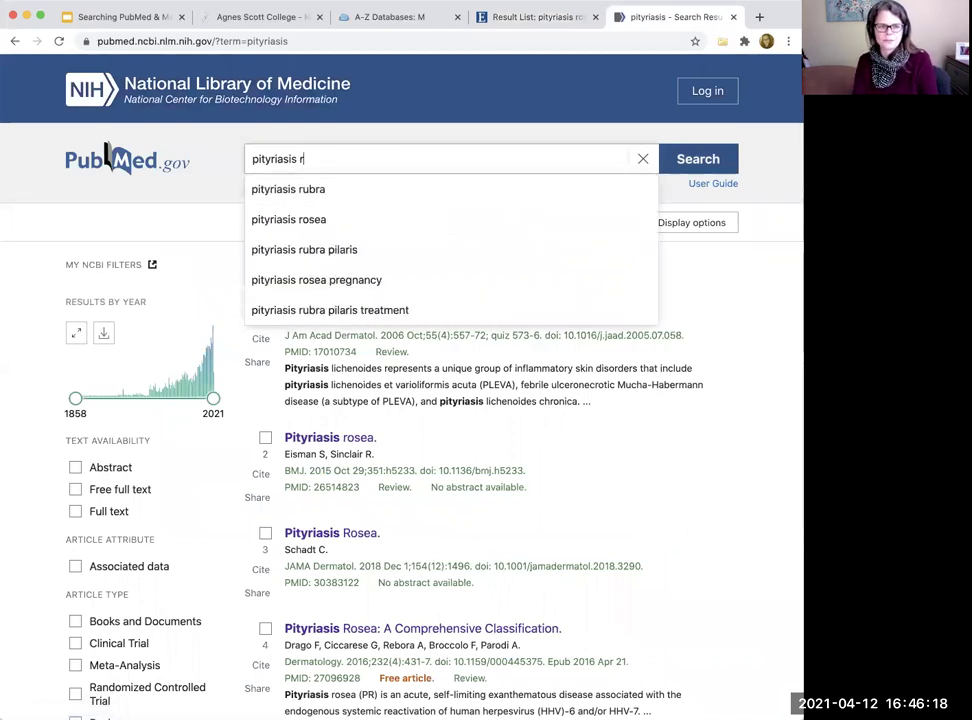
click(310, 219)
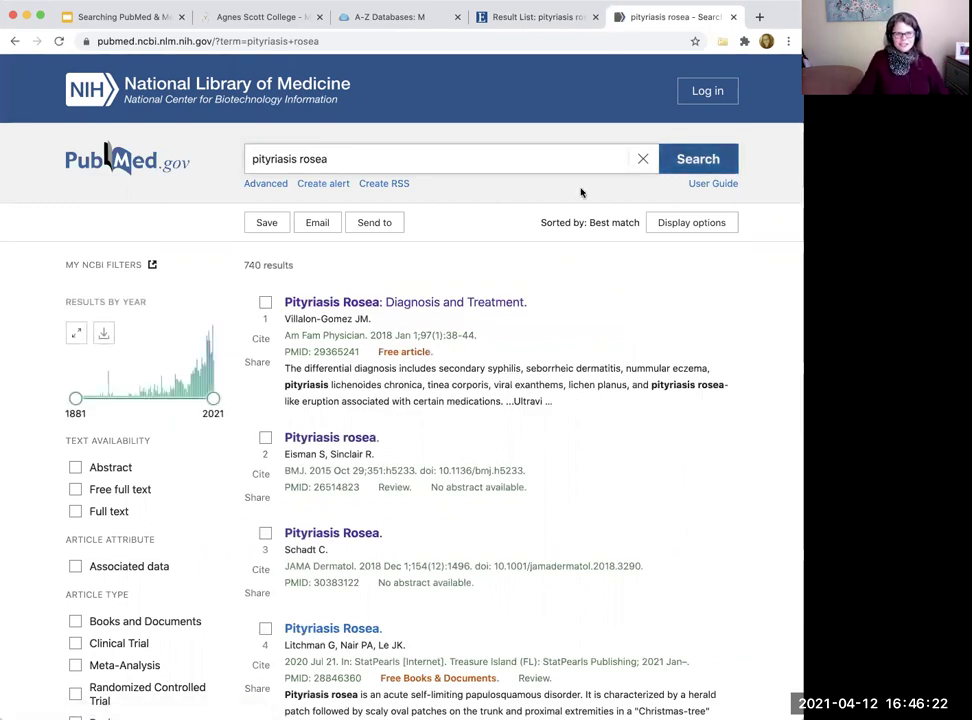
Highlight the result counts side by side: EBSCO's 735 and PubMed's 740
click(535, 17)
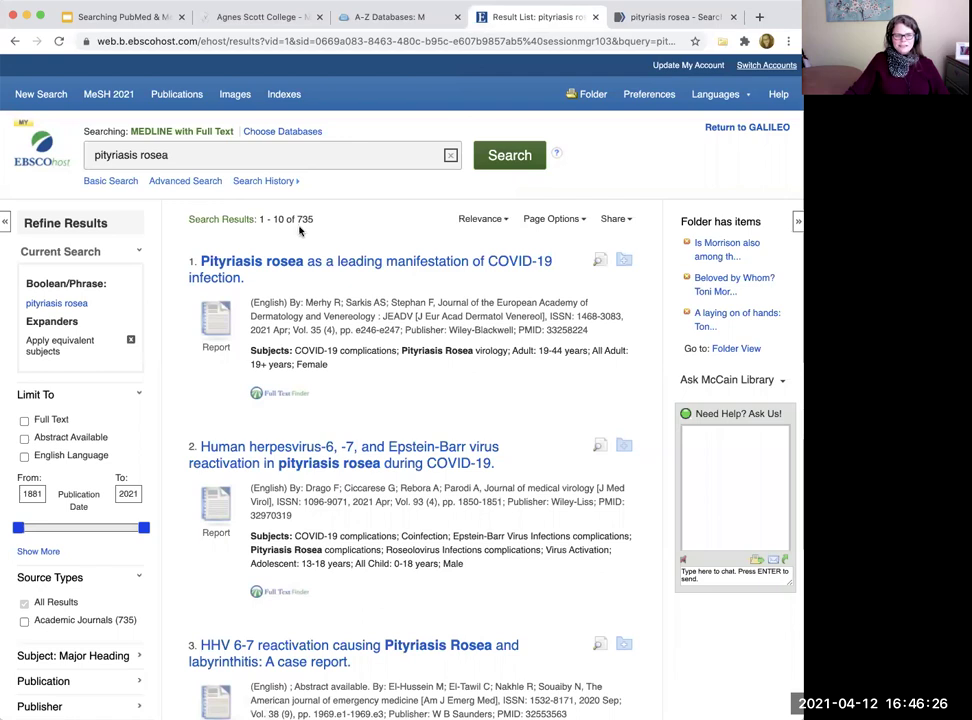
drag(297, 219, 317, 219)
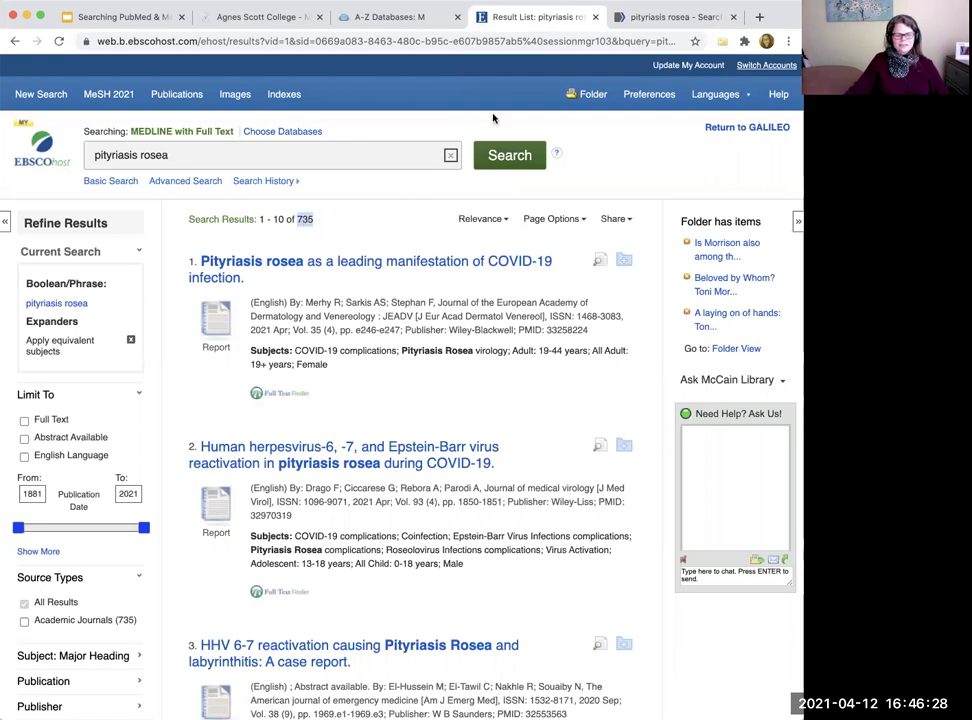
click(665, 17)
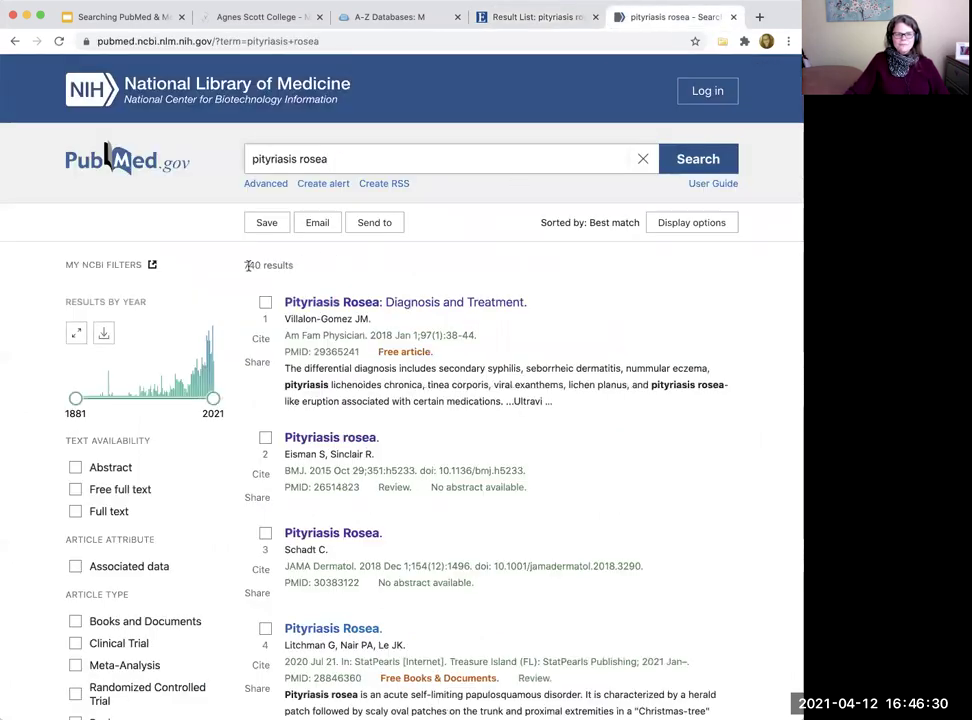
drag(246, 265, 258, 265)
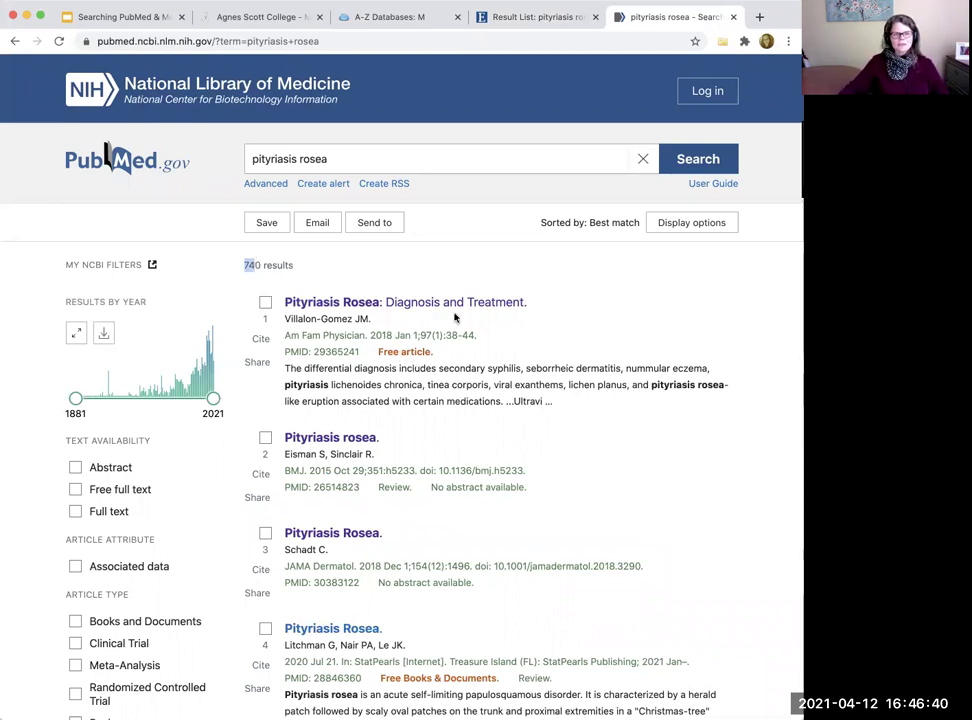
Open the second result, the 2015 BMJ review 'Pityriasis rosea', as full text on BMJ
click(354, 440)
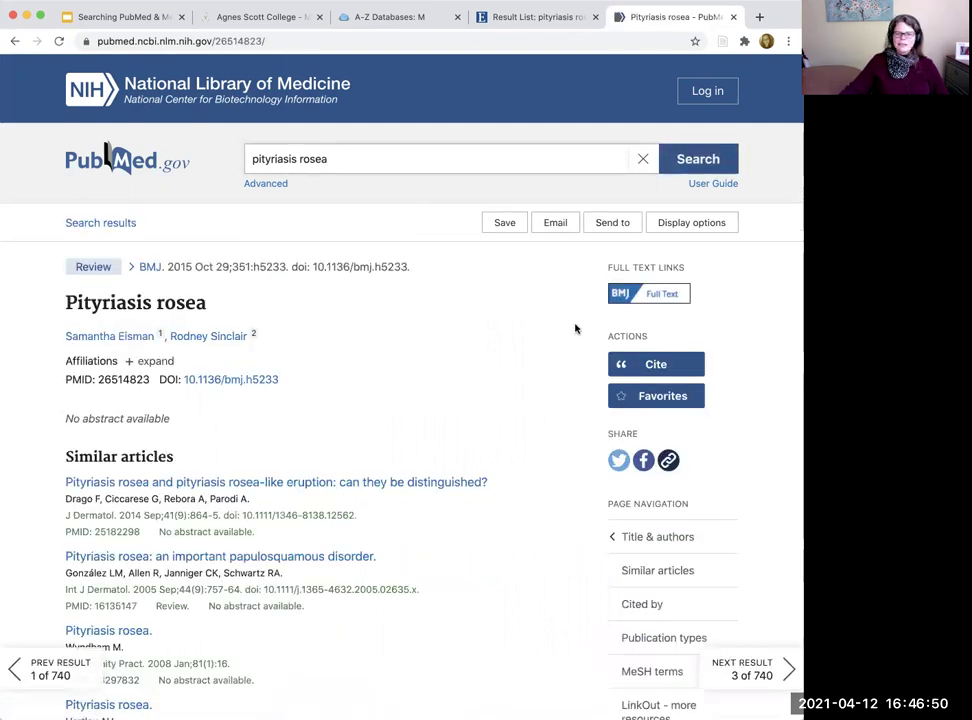
click(640, 298)
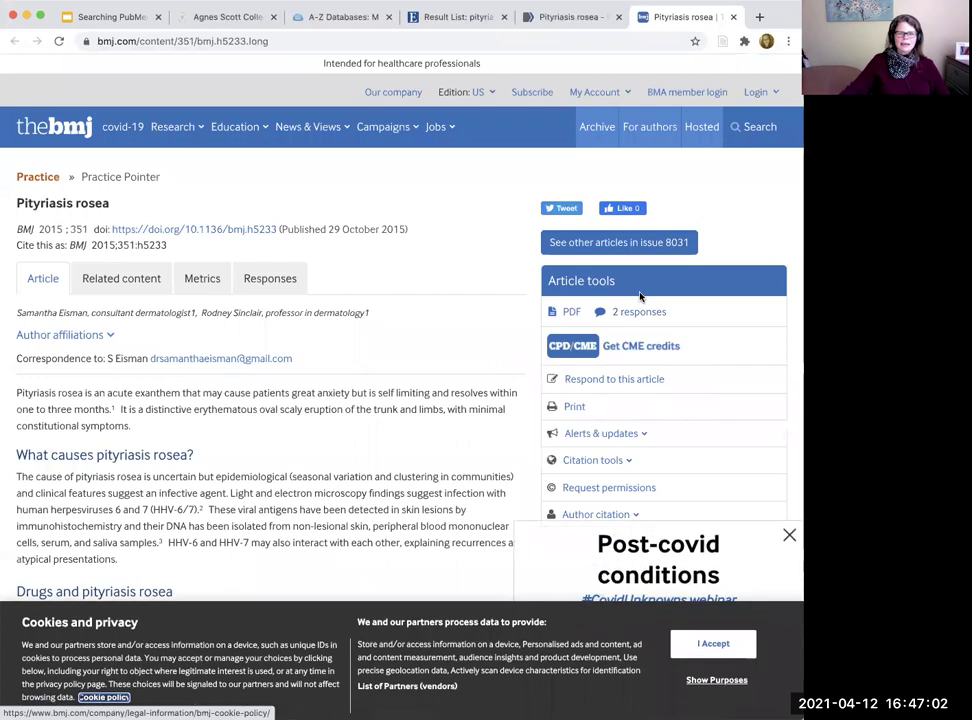
Scroll through the BMJ article's paywall box to review the subscription options
scroll(464, 318, down, 3)
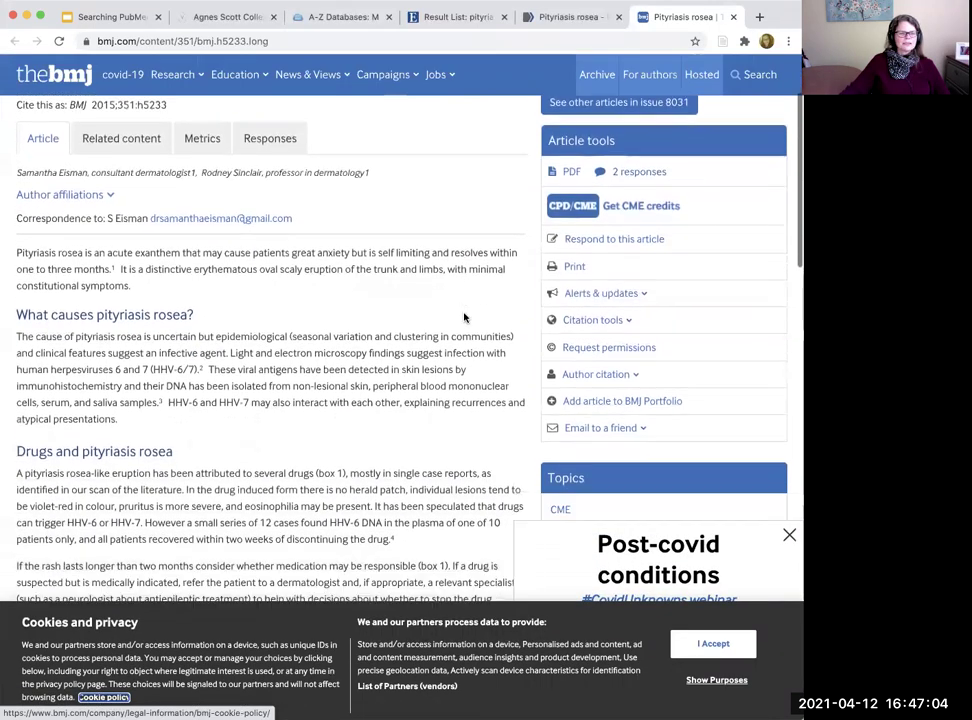
scroll(464, 318, down, 10)
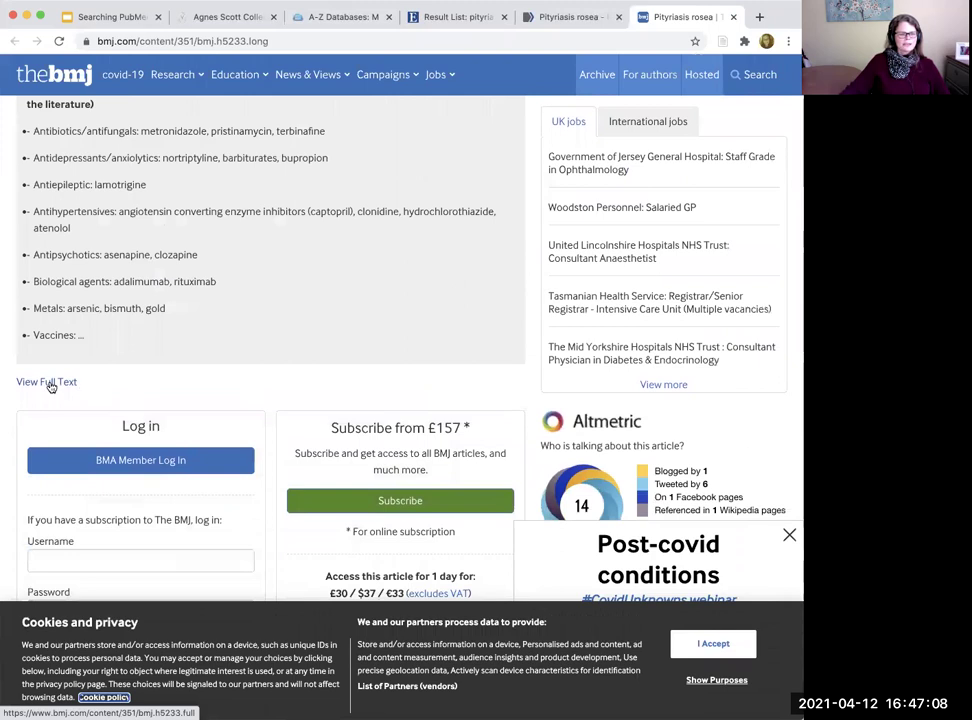
scroll(449, 416, down, 3)
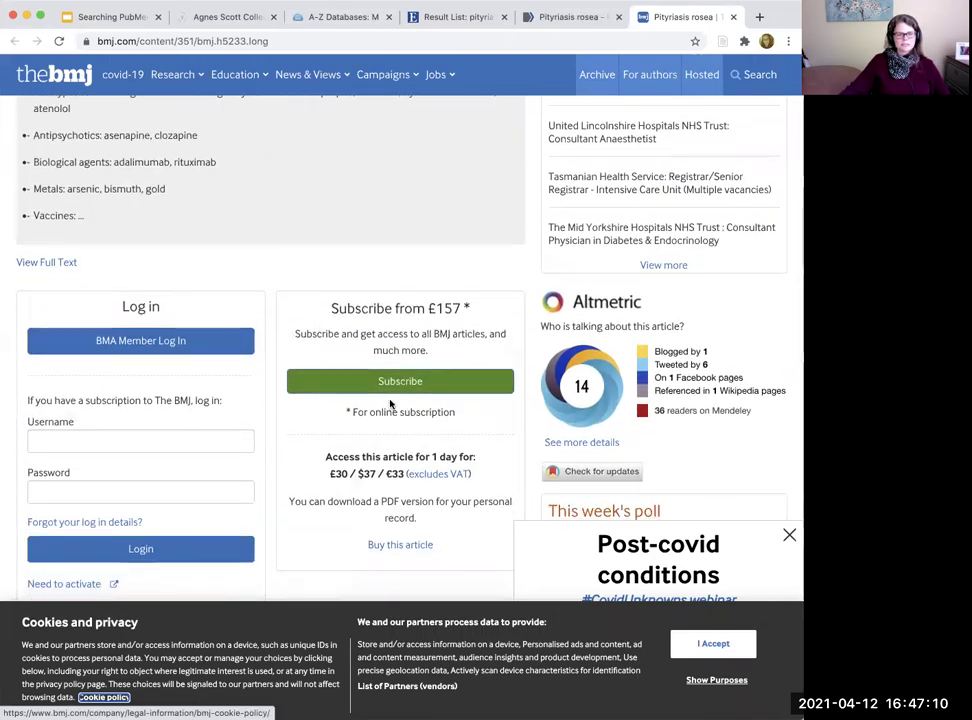
scroll(390, 404, down, 3)
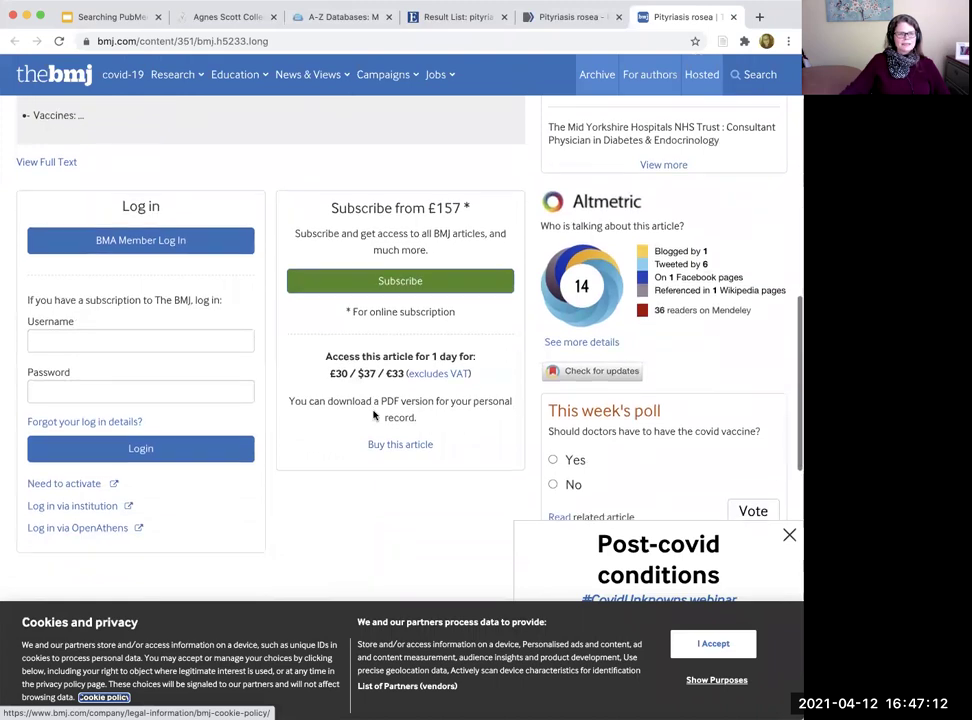
scroll(374, 415, down, 1)
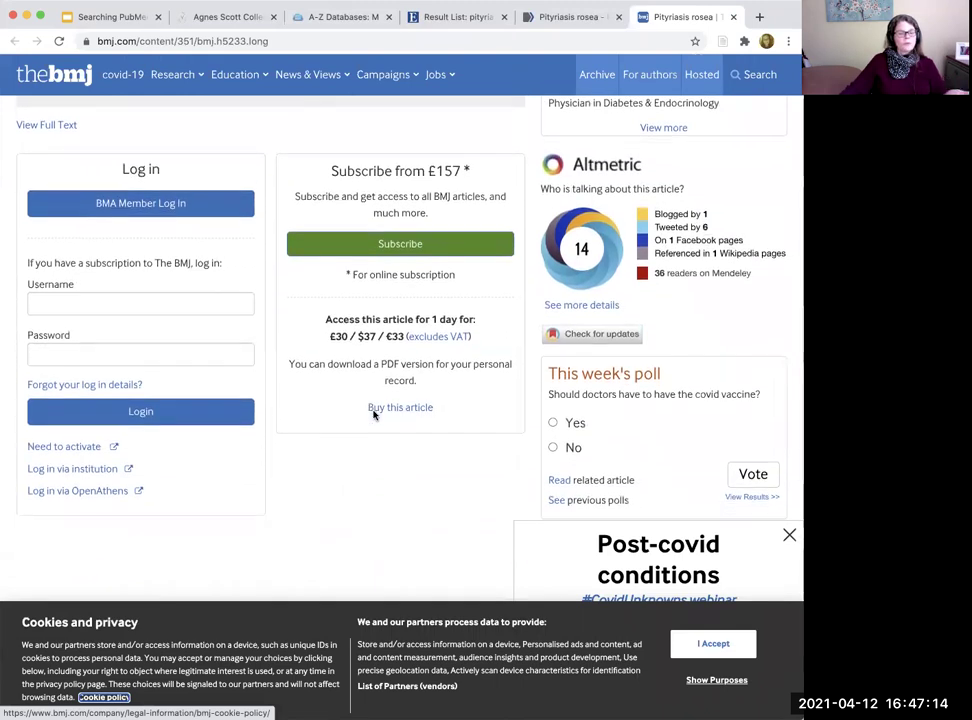
scroll(374, 415, up, 1)
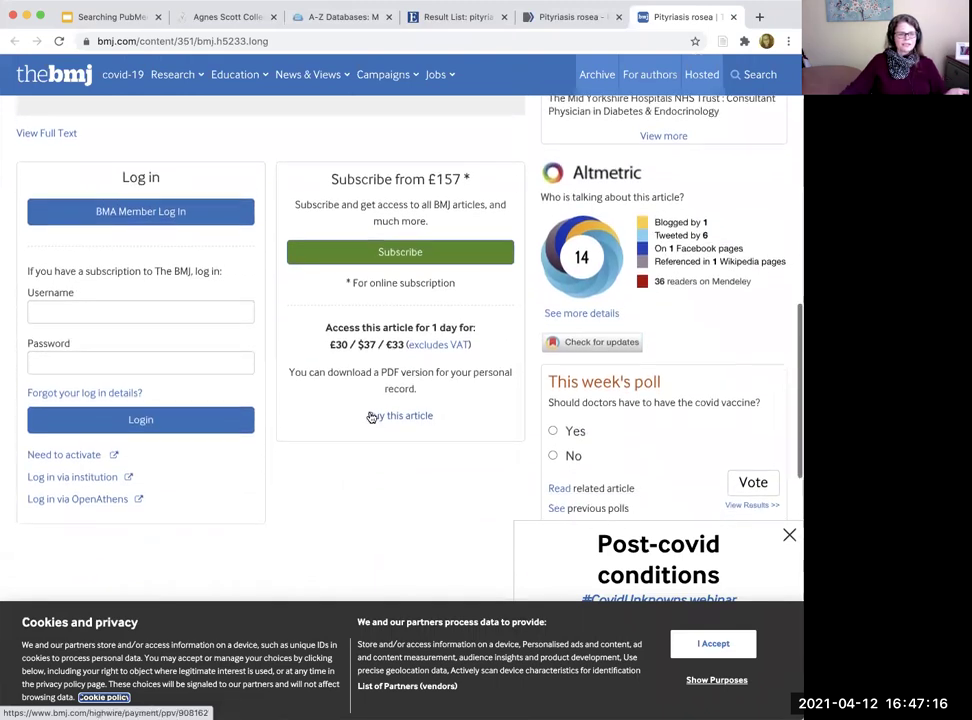
scroll(371, 417, up, 2)
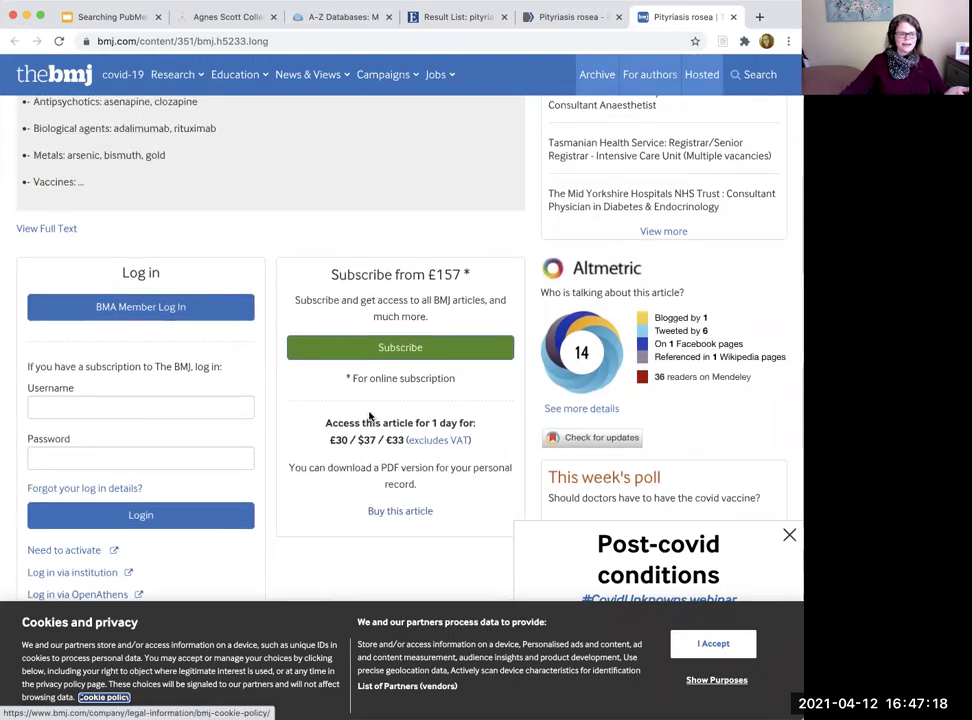
scroll(371, 417, down, 1)
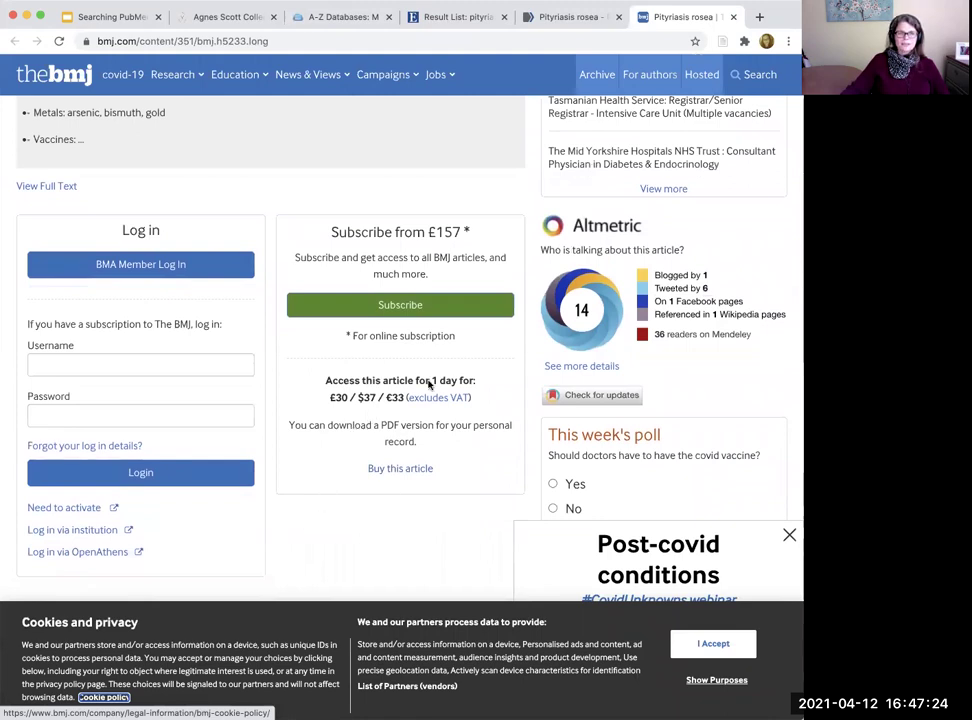
Bring up the McCain Library journal-name search, glancing at the BMJ article and EBSCO results
click(230, 17)
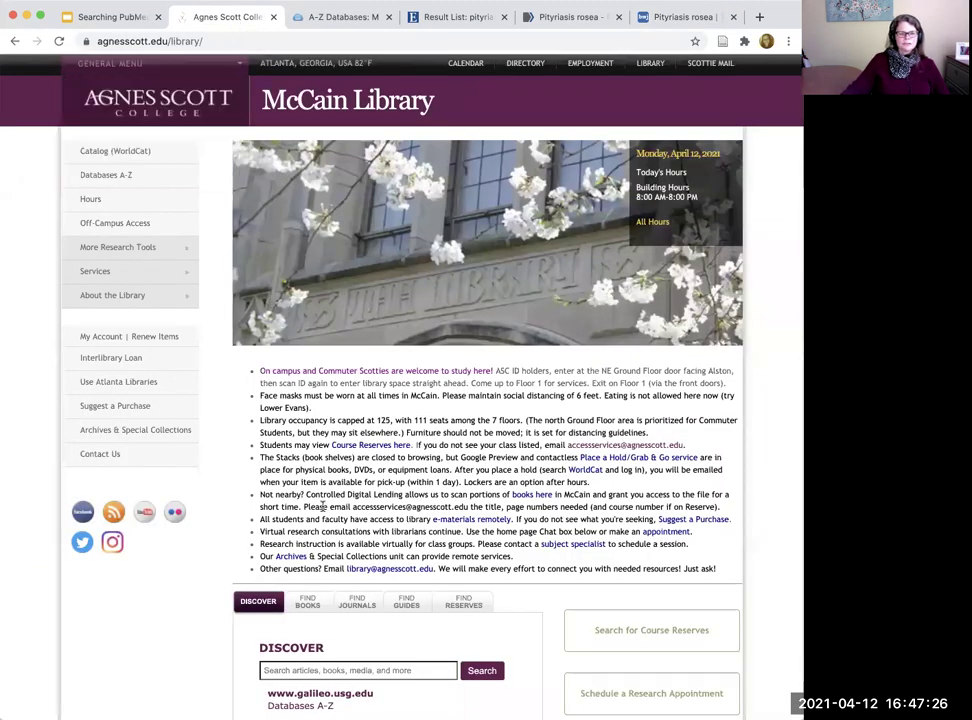
scroll(373, 575, down, 3)
click(357, 463)
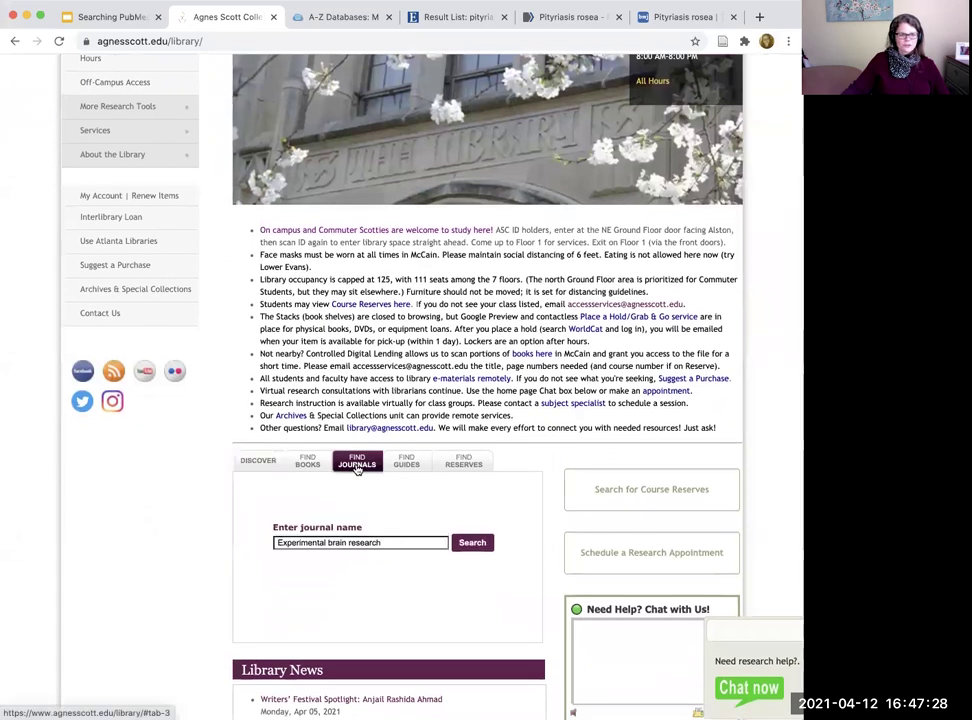
click(665, 17)
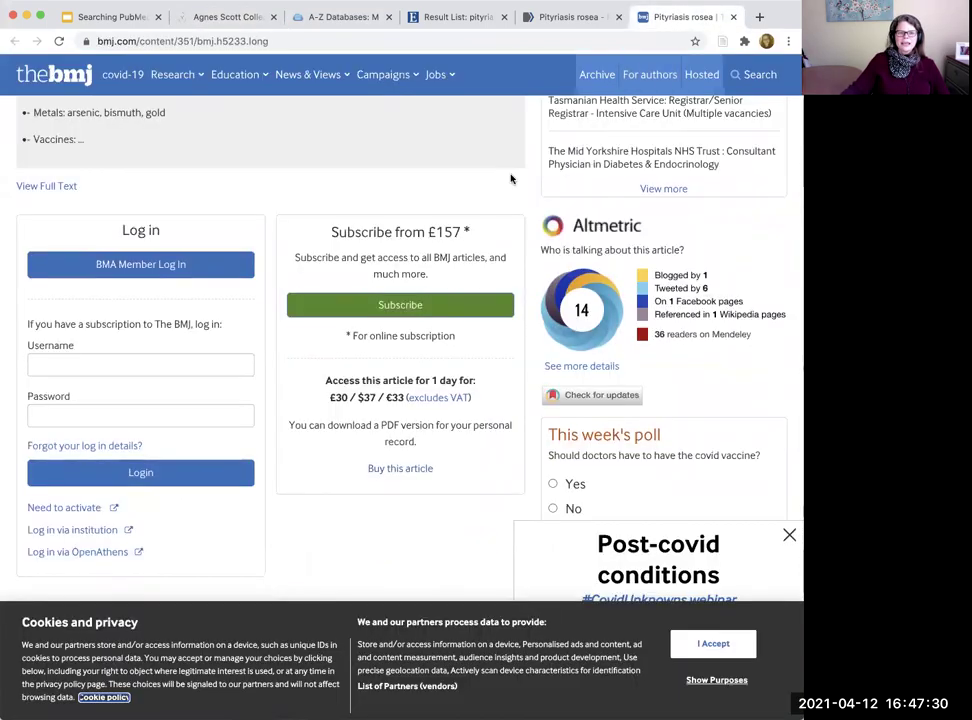
scroll(430, 167, up, 10)
scroll(393, 204, up, 5)
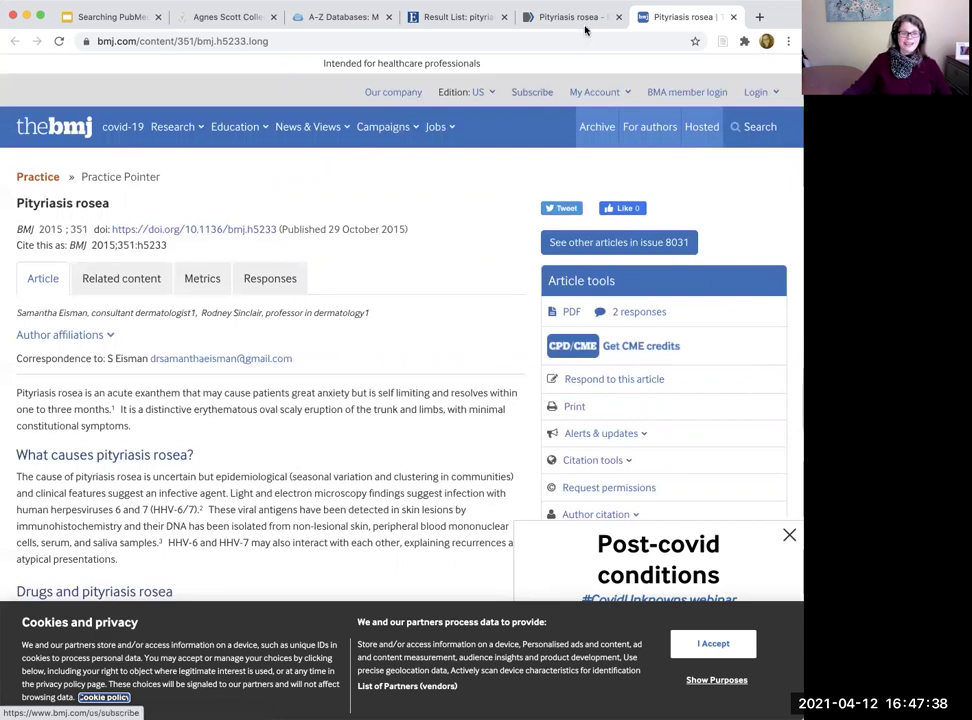
click(428, 24)
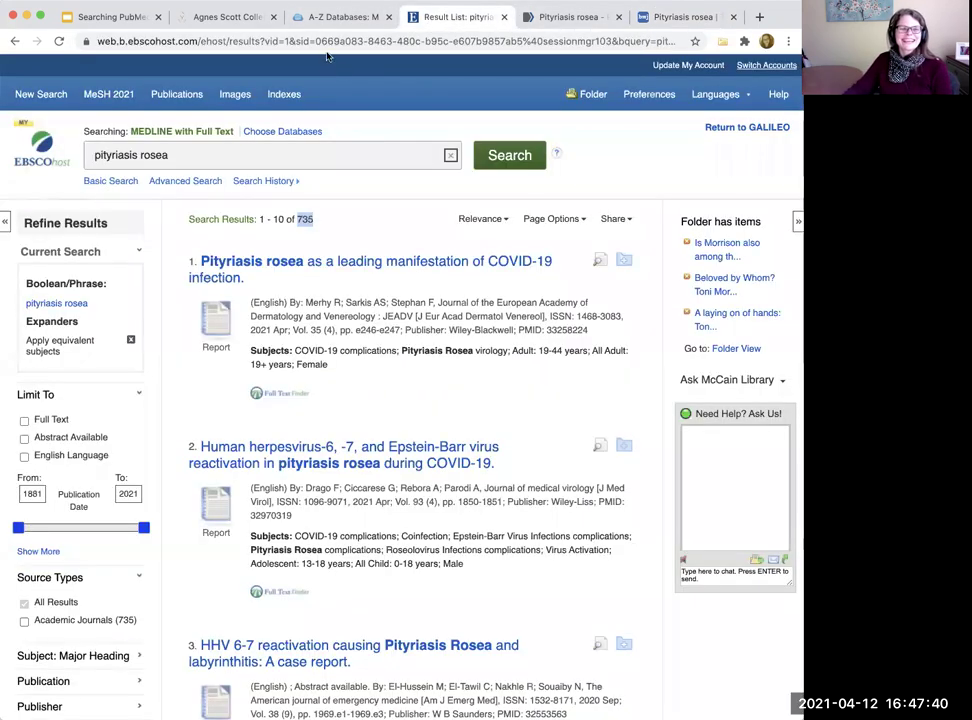
click(225, 17)
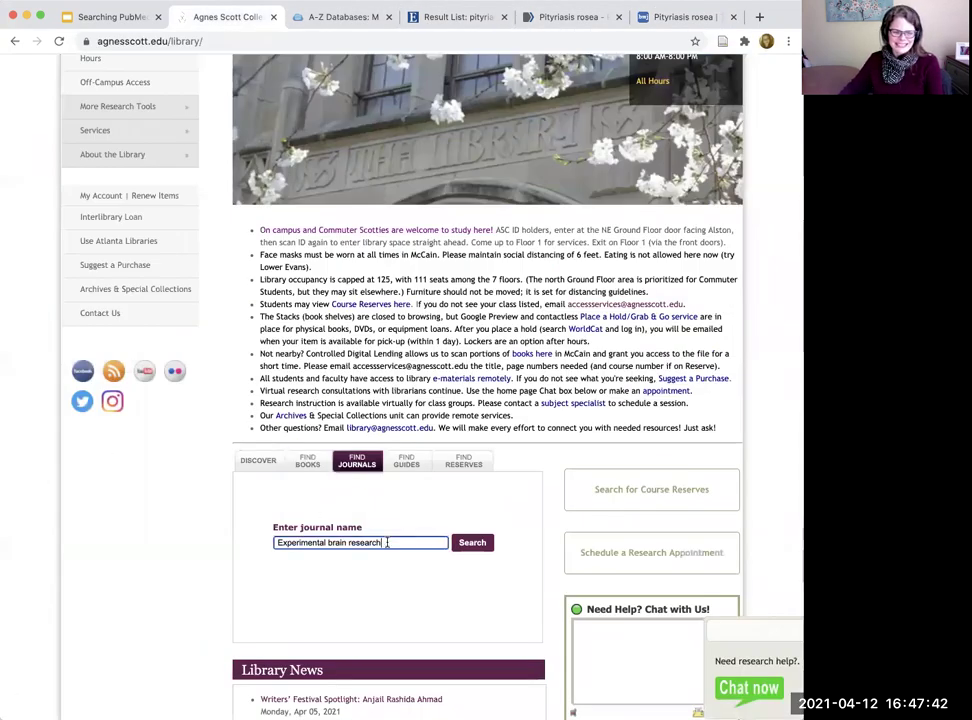
Replace the old journal name with 'the bmj' and search, listing 34 GALILEO results
drag(384, 542, 203, 528)
text(the )
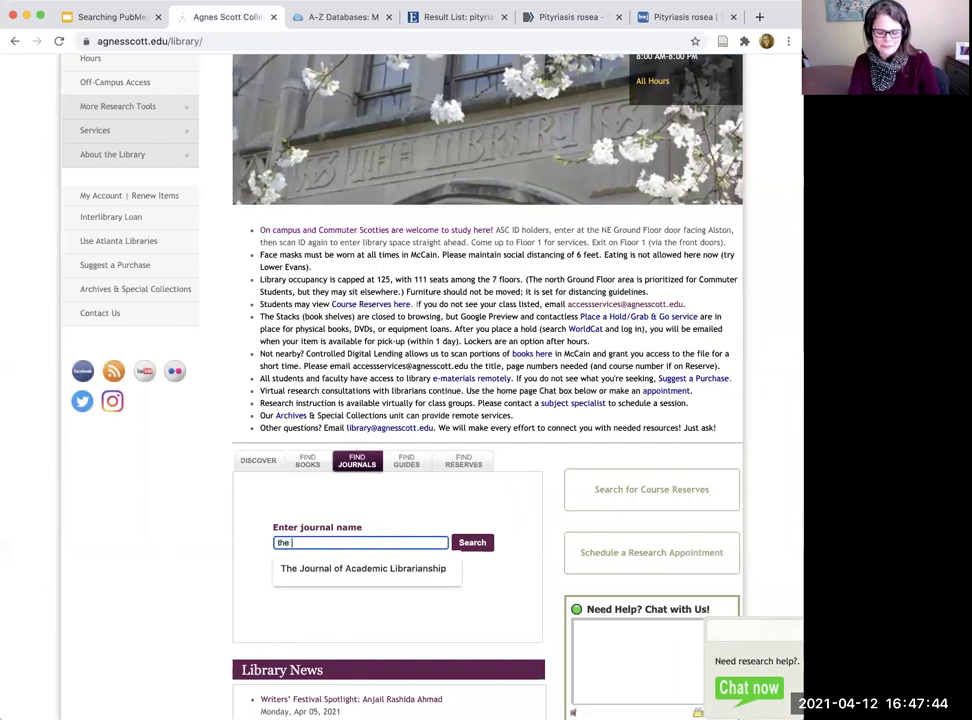
text(bmj)
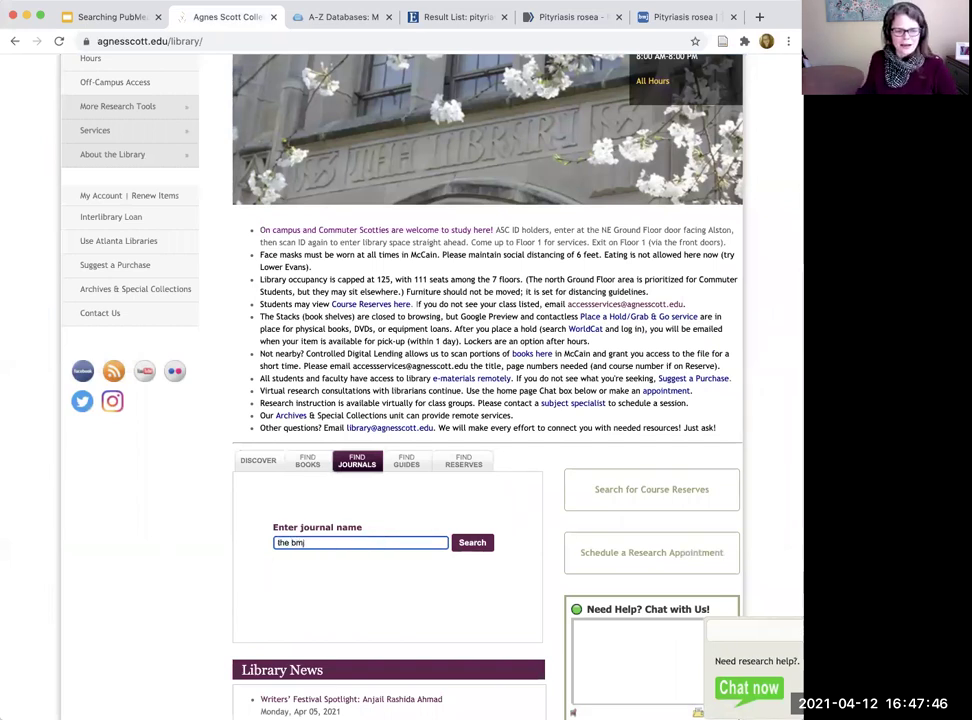
click(474, 543)
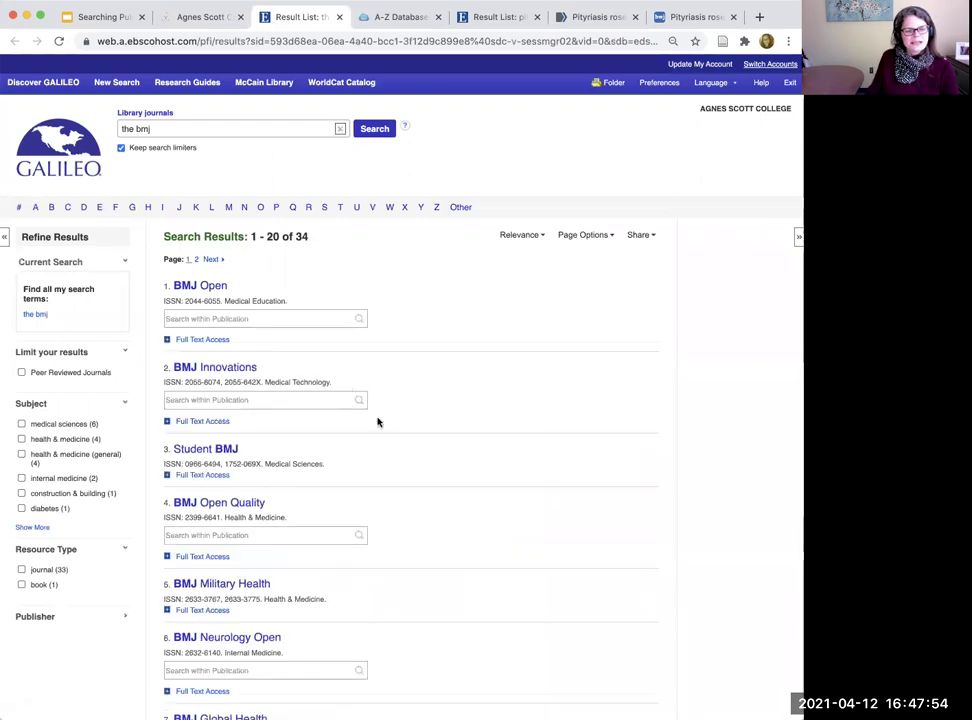
Expand BMJ Open's Full Text Access list: seven databases covering 01/01/2011 to present
scroll(406, 432, down, 2)
scroll(406, 432, down, 4)
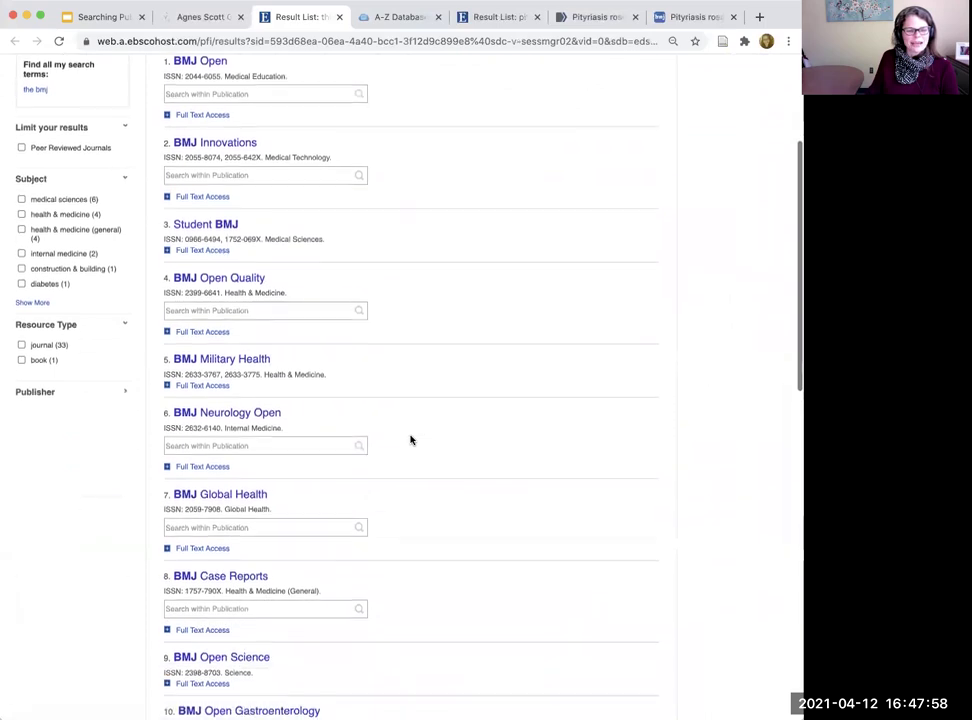
scroll(412, 443, down, 4)
scroll(412, 443, up, 7)
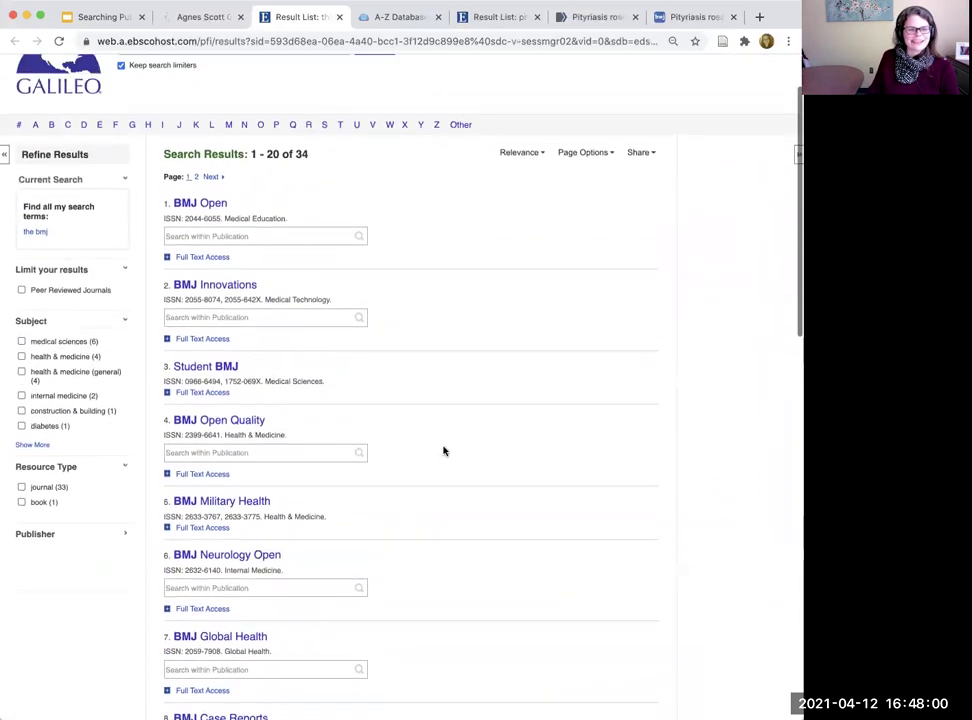
scroll(444, 451, up, 1)
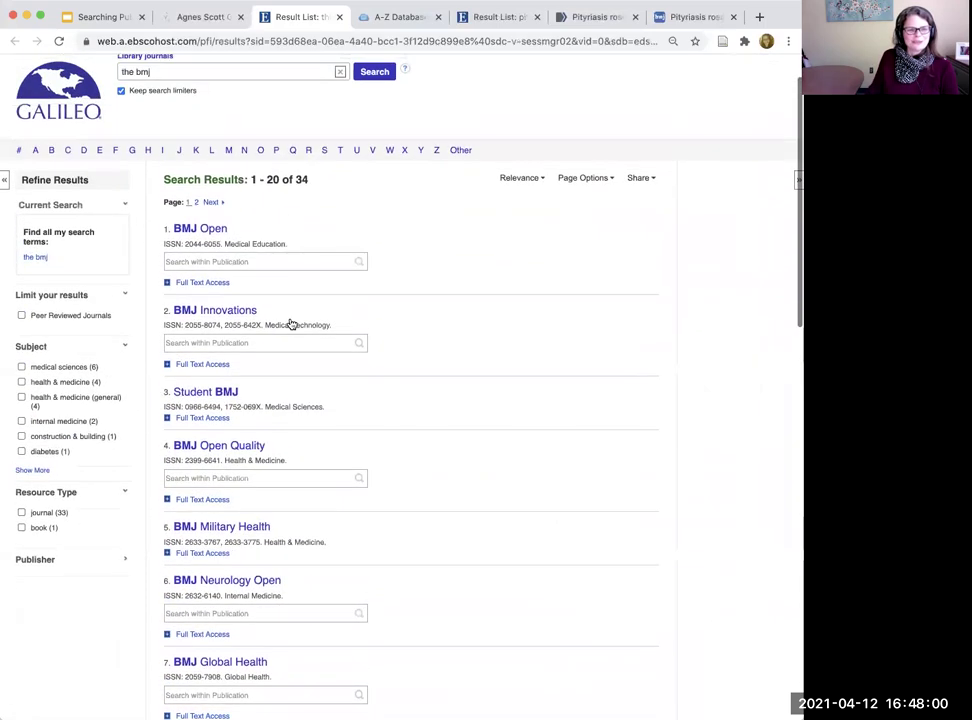
click(168, 283)
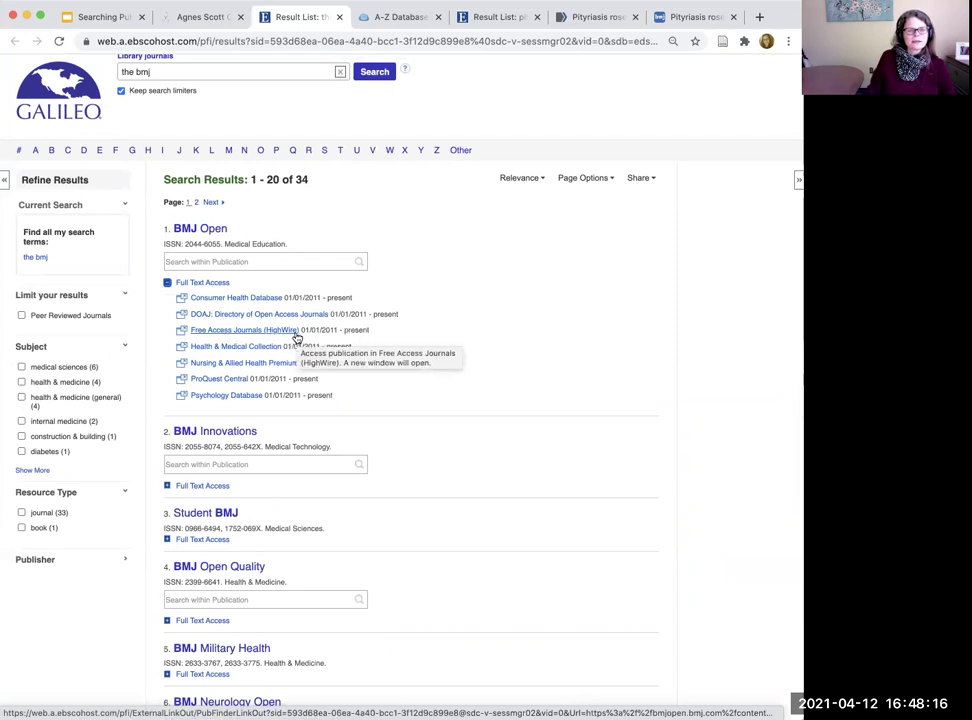
click(688, 18)
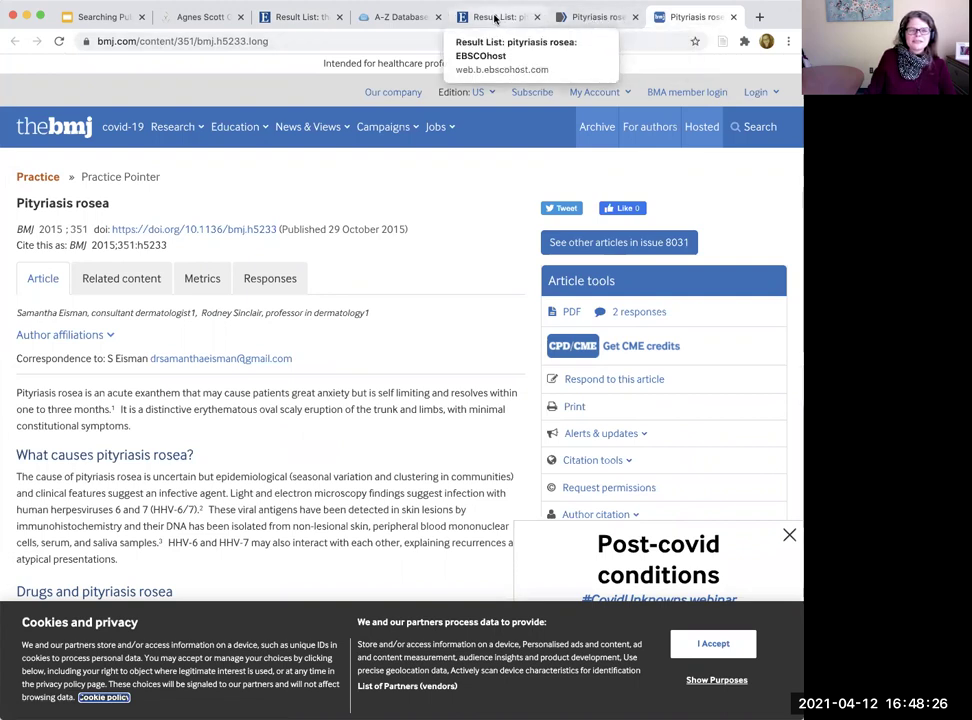
click(295, 20)
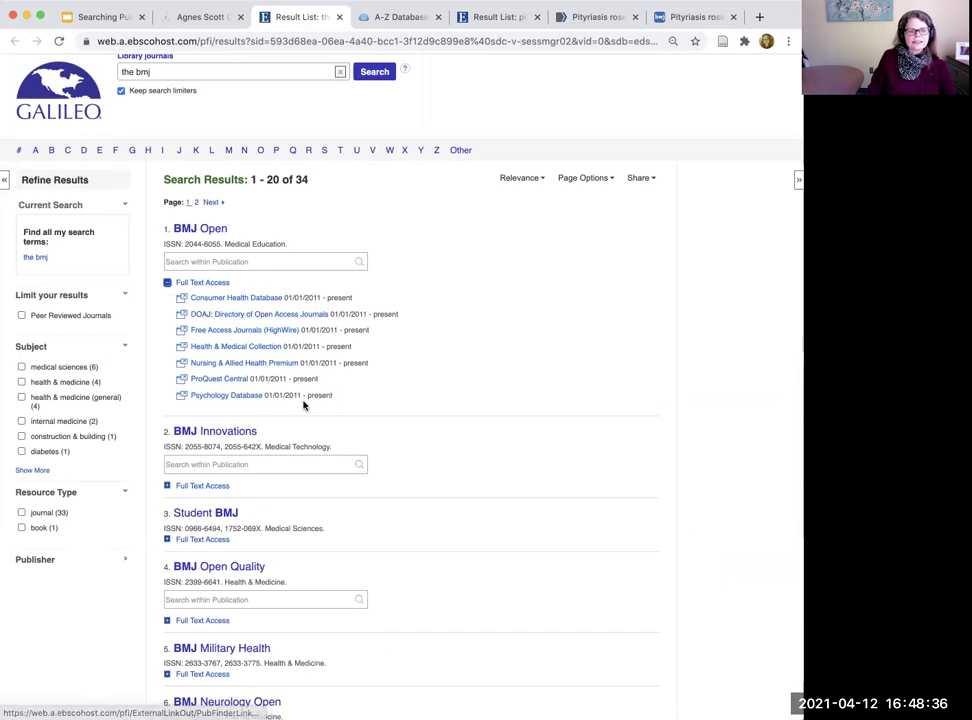
Open BMJ Open in ProQuest and copy the title 'Pityriasis rosea' from the BMJ article
click(209, 398)
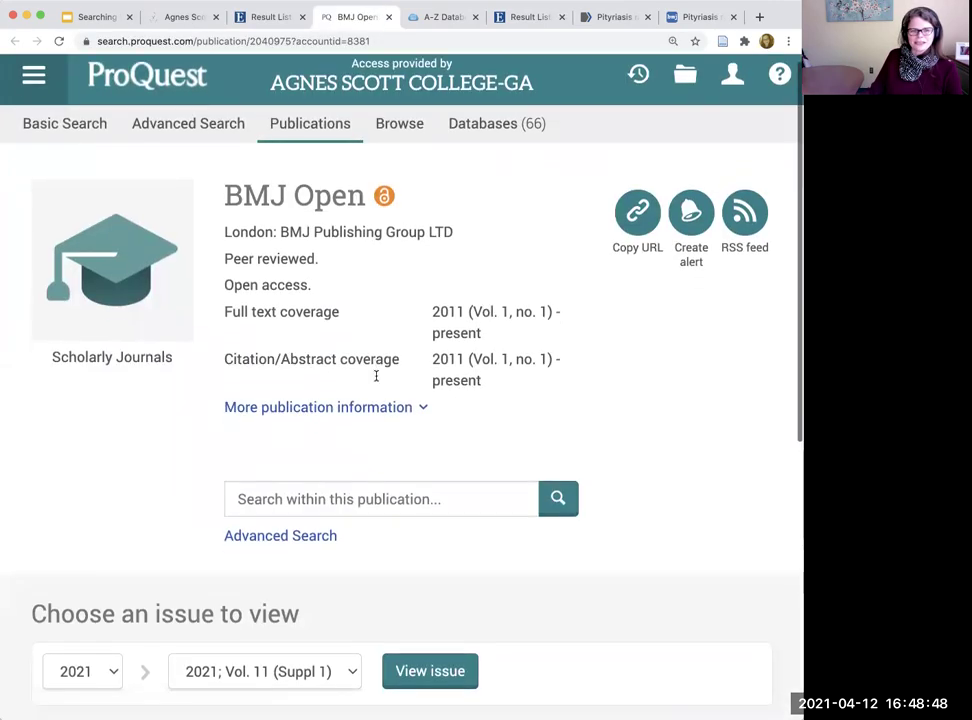
scroll(378, 378, down, 5)
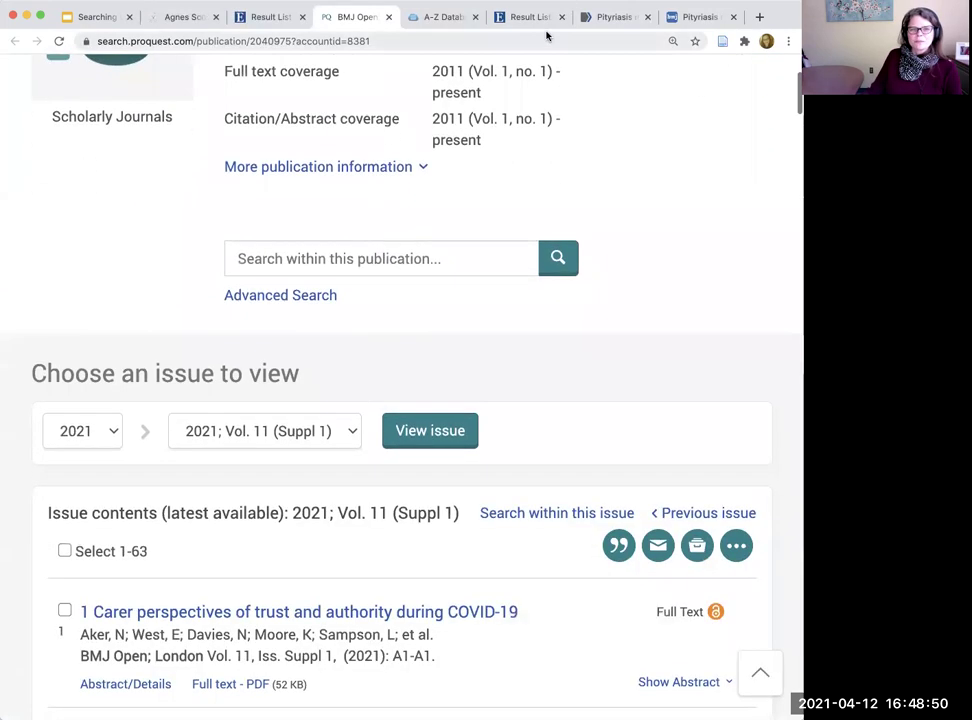
click(700, 18)
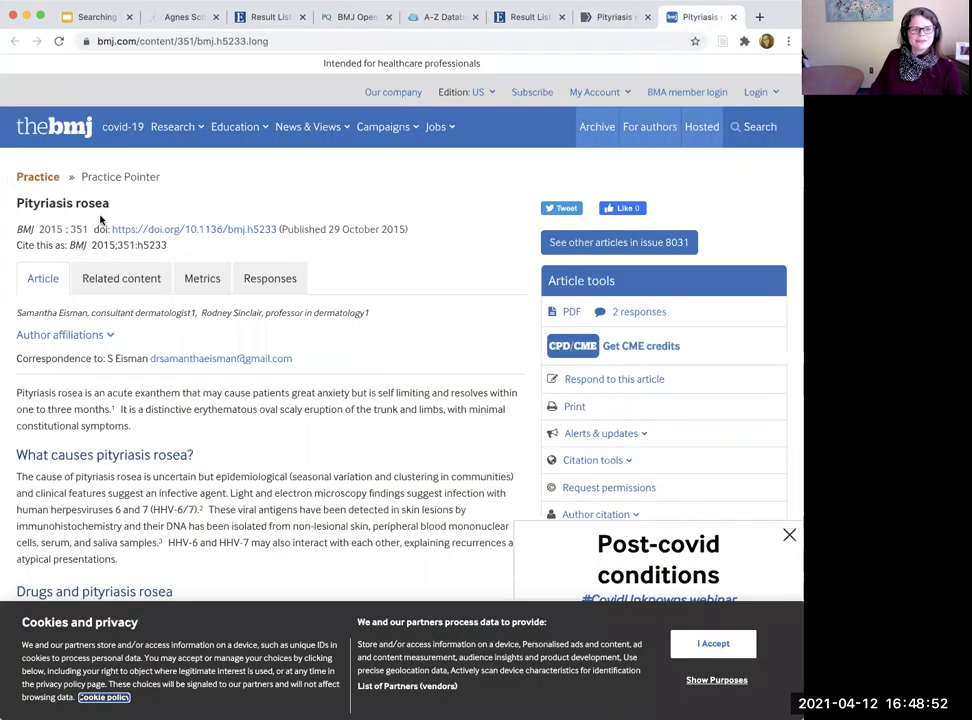
drag(115, 204, 18, 205)
key(ctrl+c)
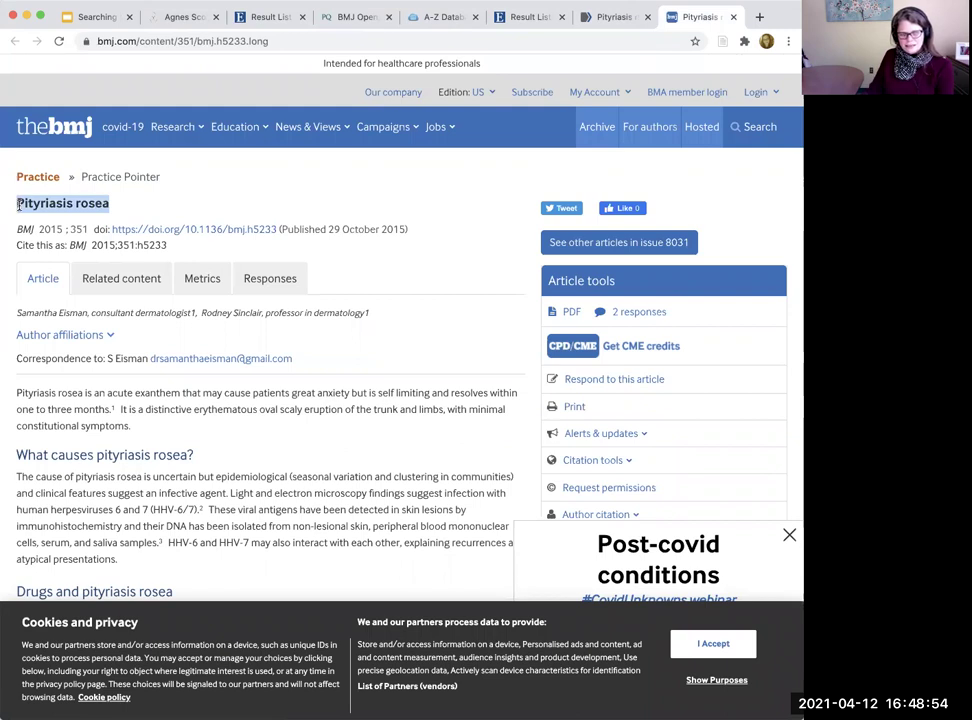
click(539, 18)
click(612, 16)
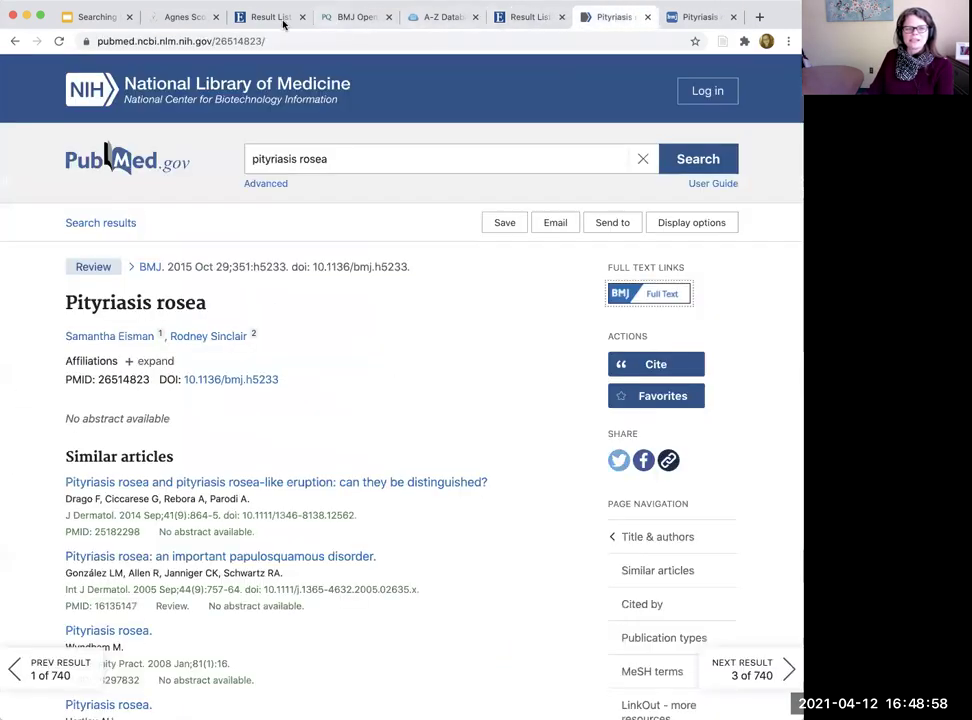
click(345, 17)
Search within BMJ Open for 'Pityriasis rosea', returning 2 results led by the DIPSOC protocol
click(373, 262)
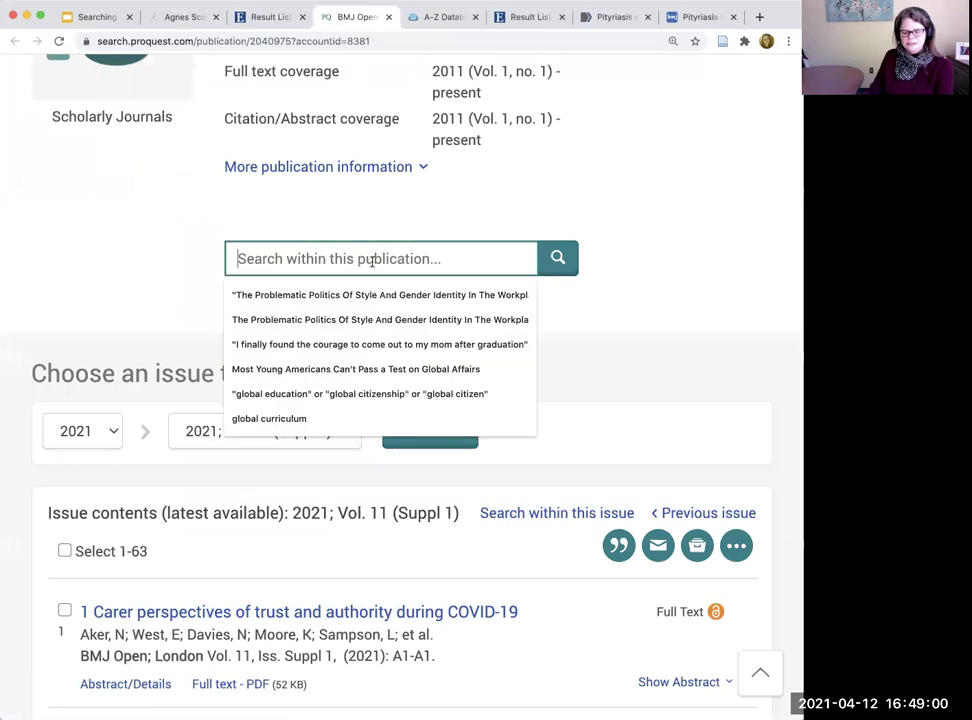
key(ctrl+v)
key(Return)
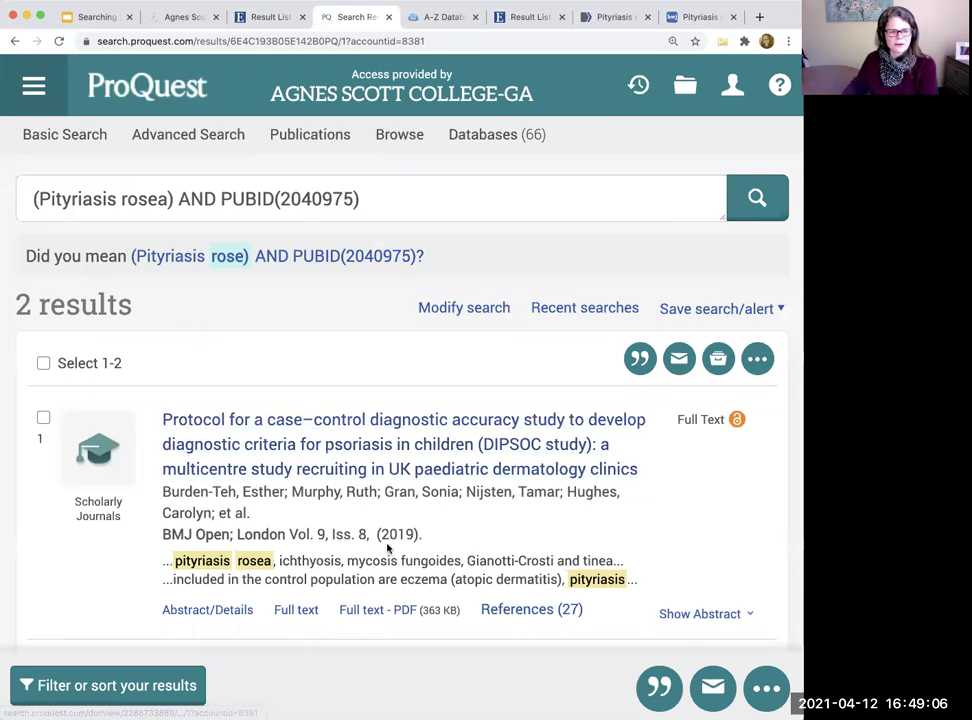
scroll(381, 544, down, 1)
scroll(381, 544, down, 10)
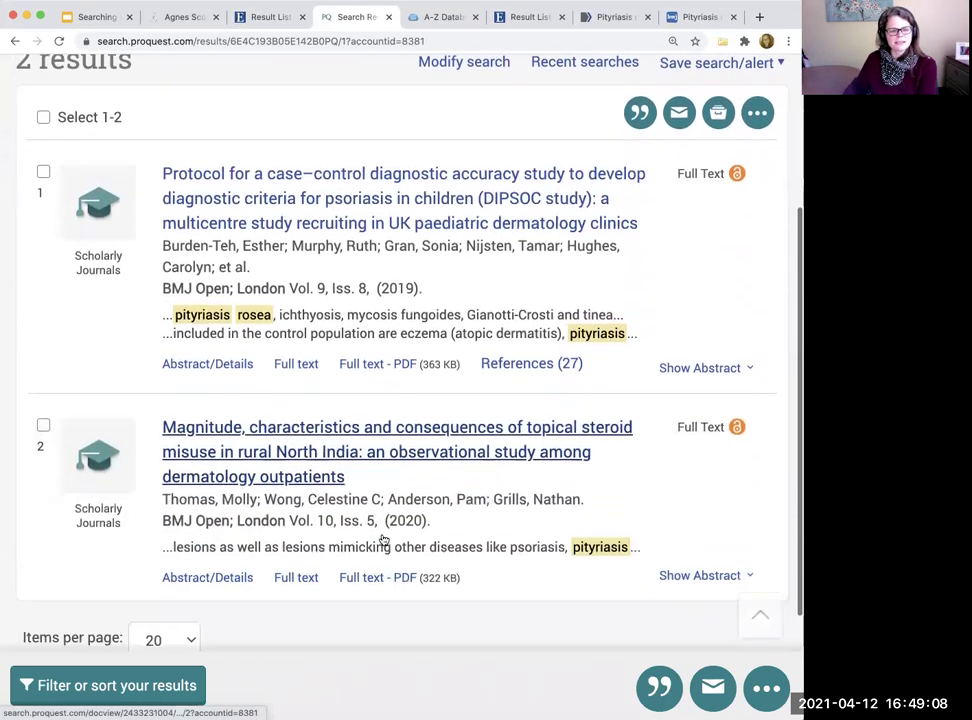
scroll(381, 539, up, 10)
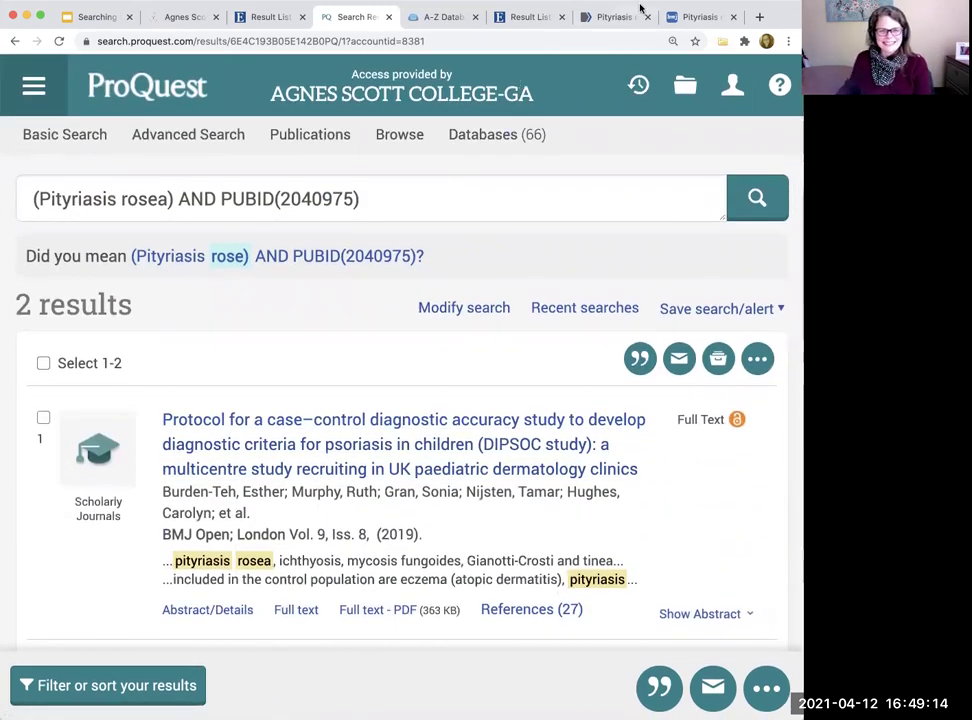
Close the ProQuest results tab and read down the BMJ 'Pityriasis rosea' article
click(388, 17)
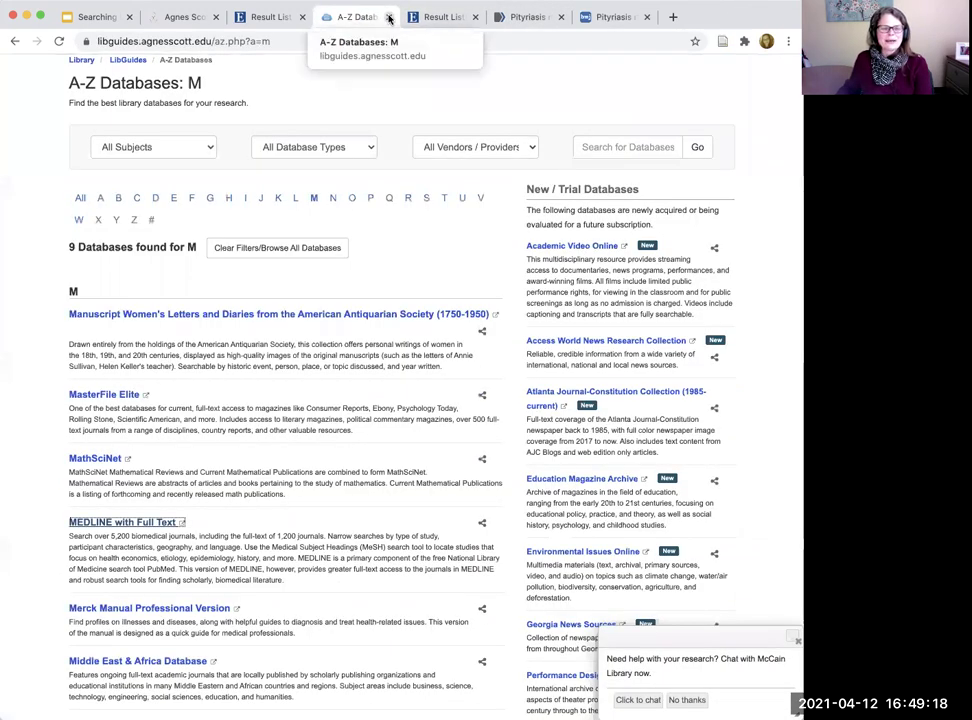
click(411, 17)
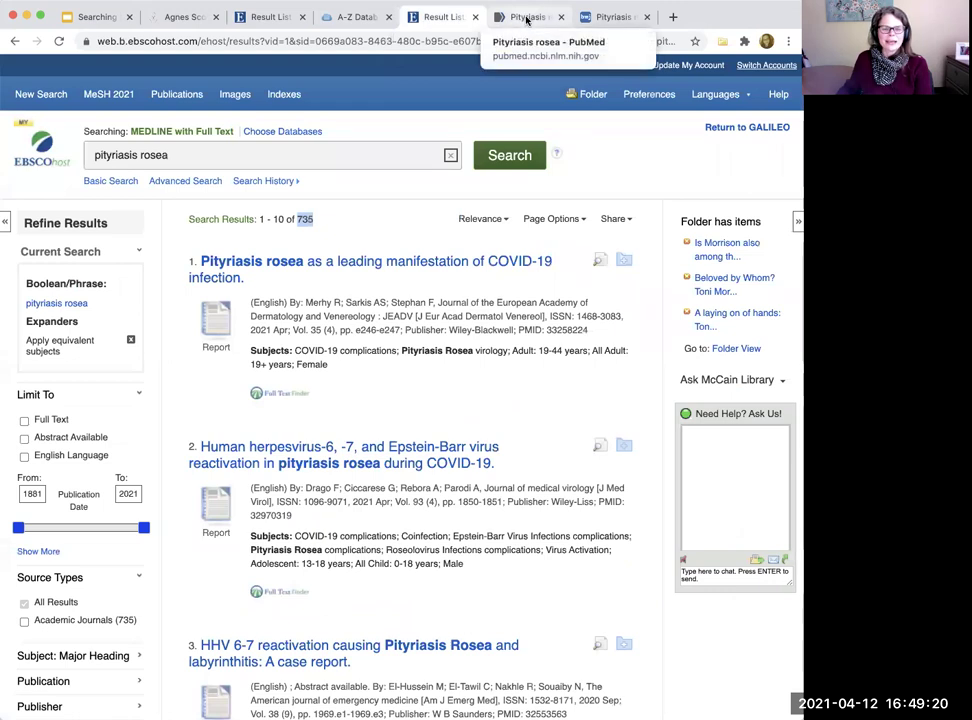
click(614, 17)
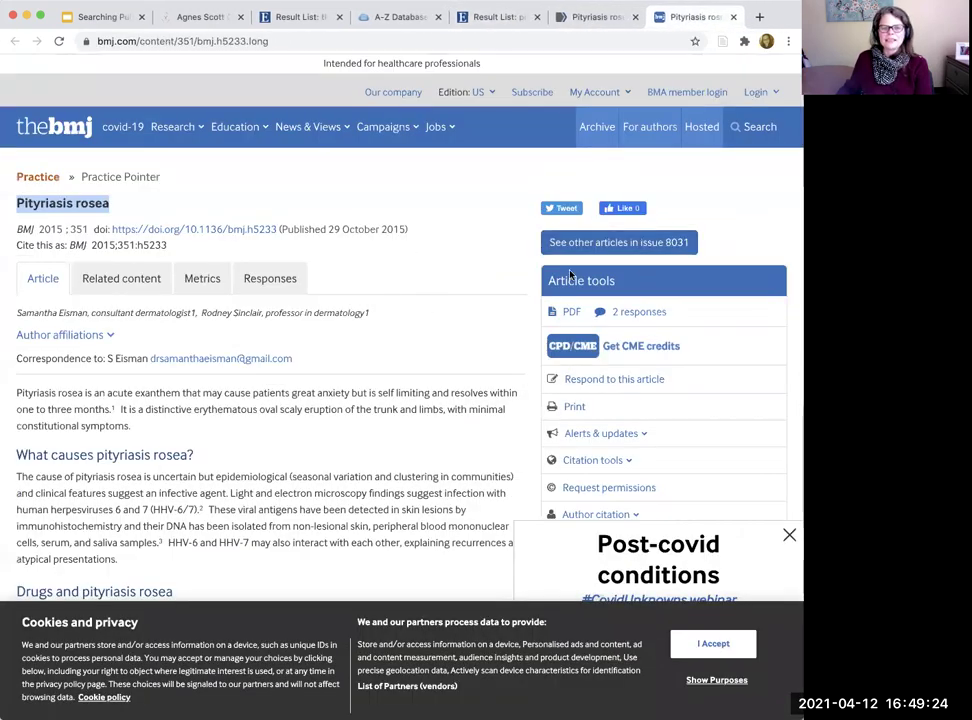
scroll(354, 342, down, 10)
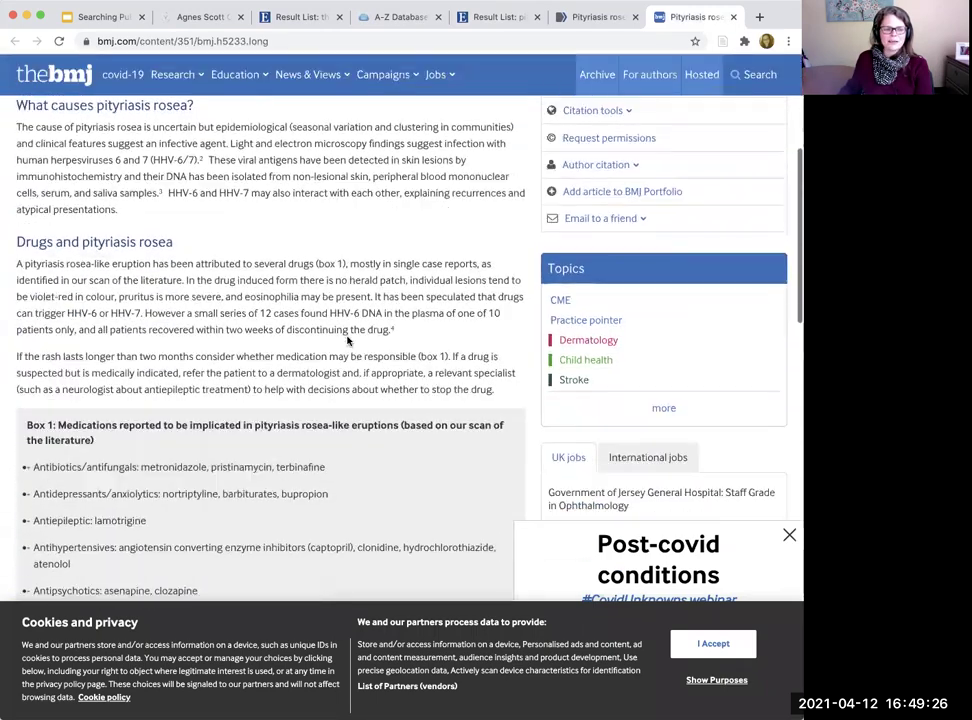
scroll(349, 340, down, 5)
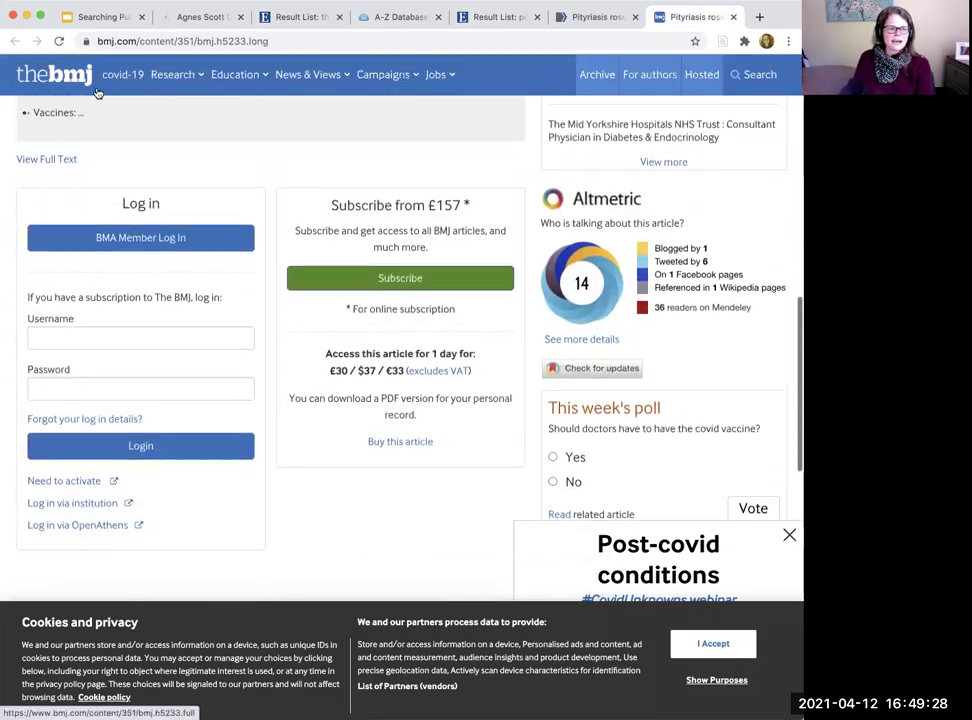
scroll(124, 306, down, 2)
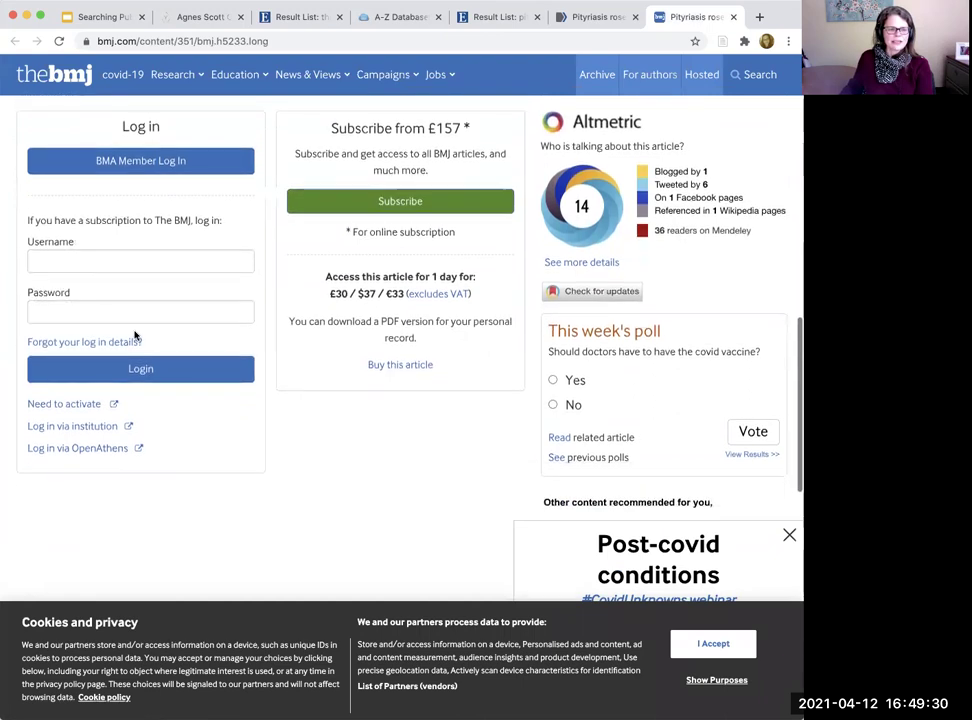
scroll(138, 385, down, 1)
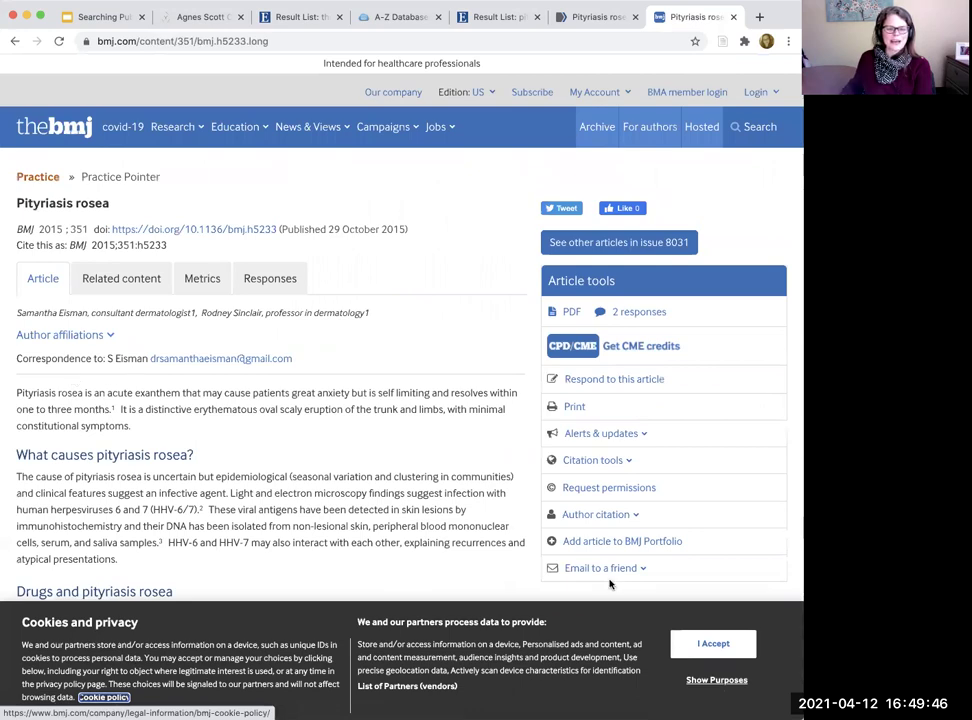
Open the article's full-text version and check where the login/subscribe paywall begins
scroll(386, 464, down, 5)
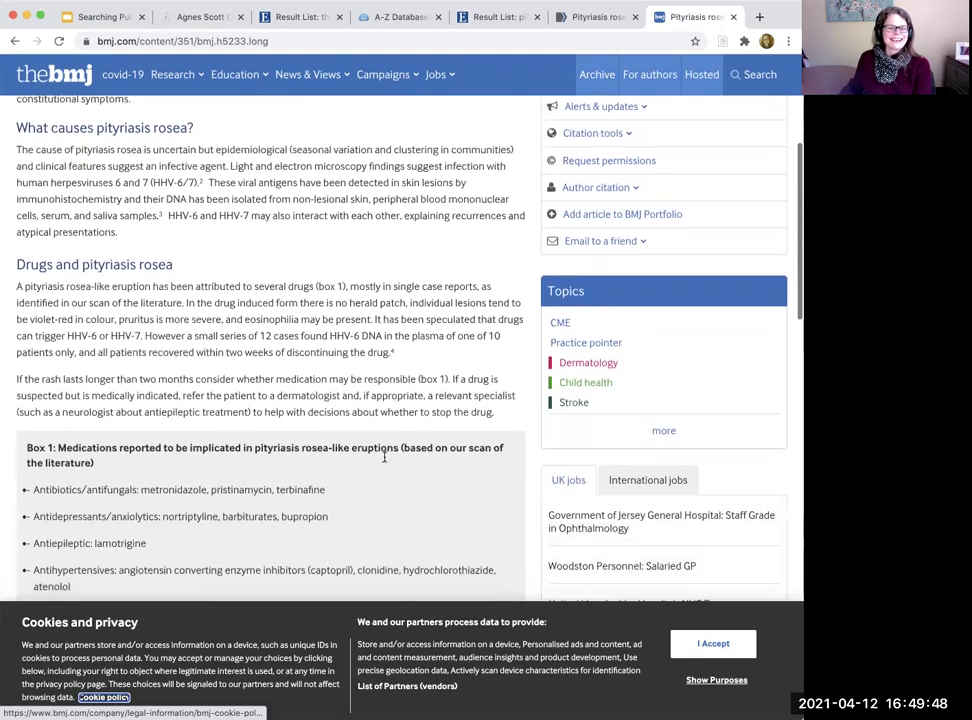
scroll(384, 456, down, 6)
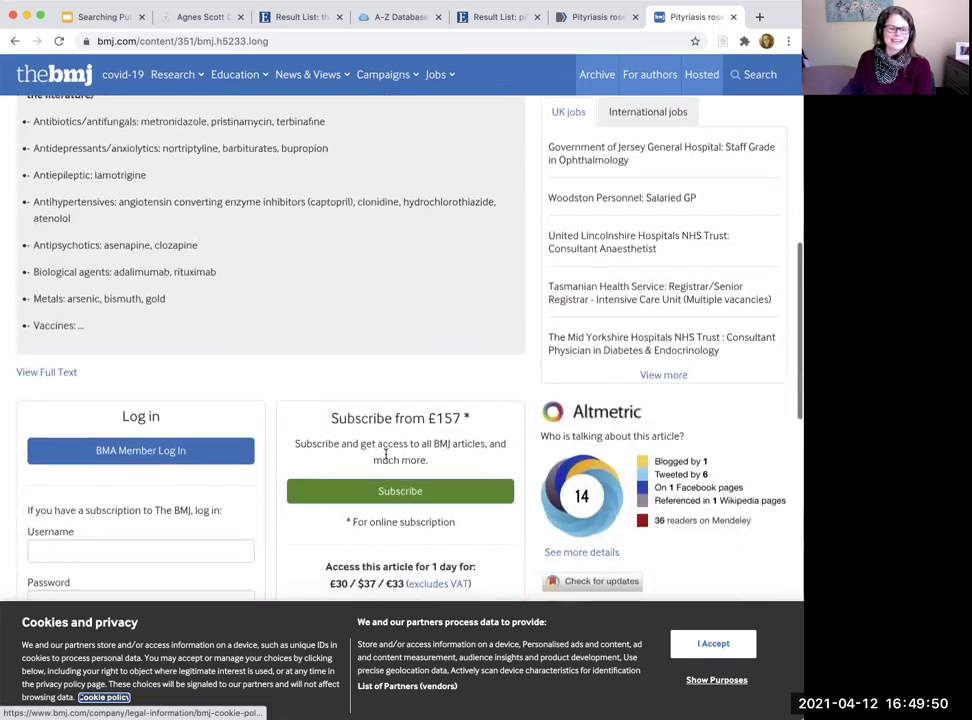
scroll(385, 453, down, 5)
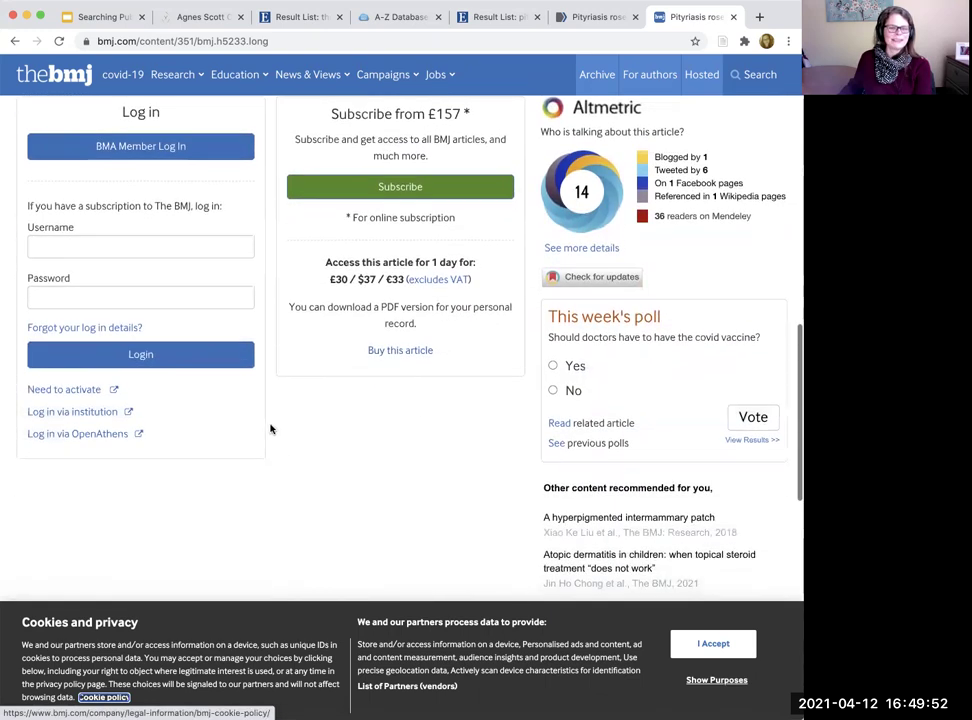
scroll(270, 430, up, 5)
click(44, 415)
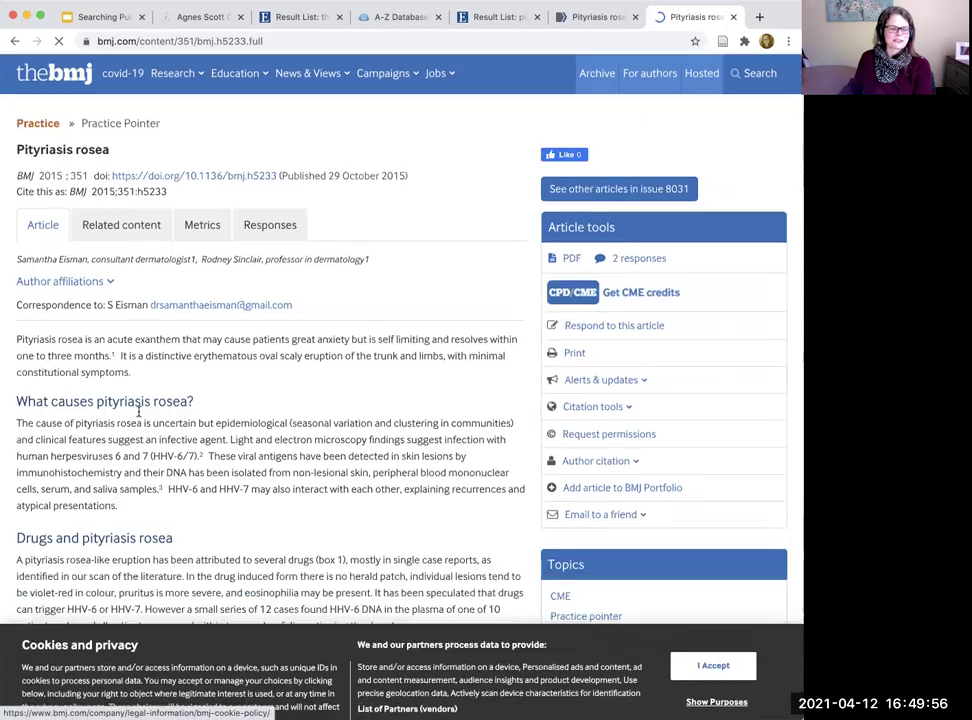
scroll(138, 410, down, 10)
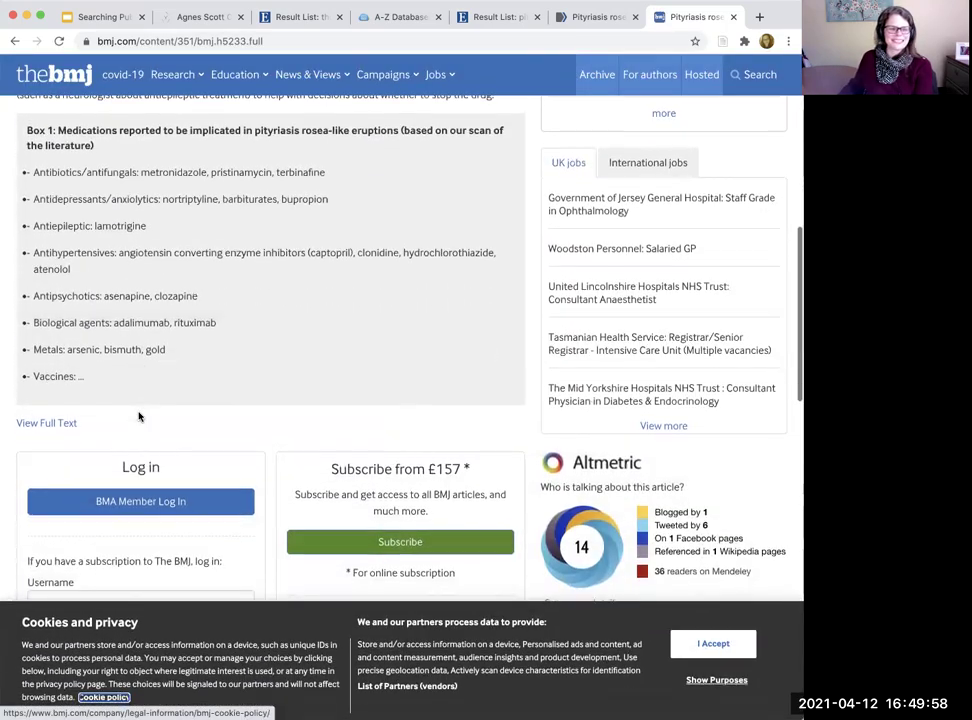
scroll(139, 416, up, 10)
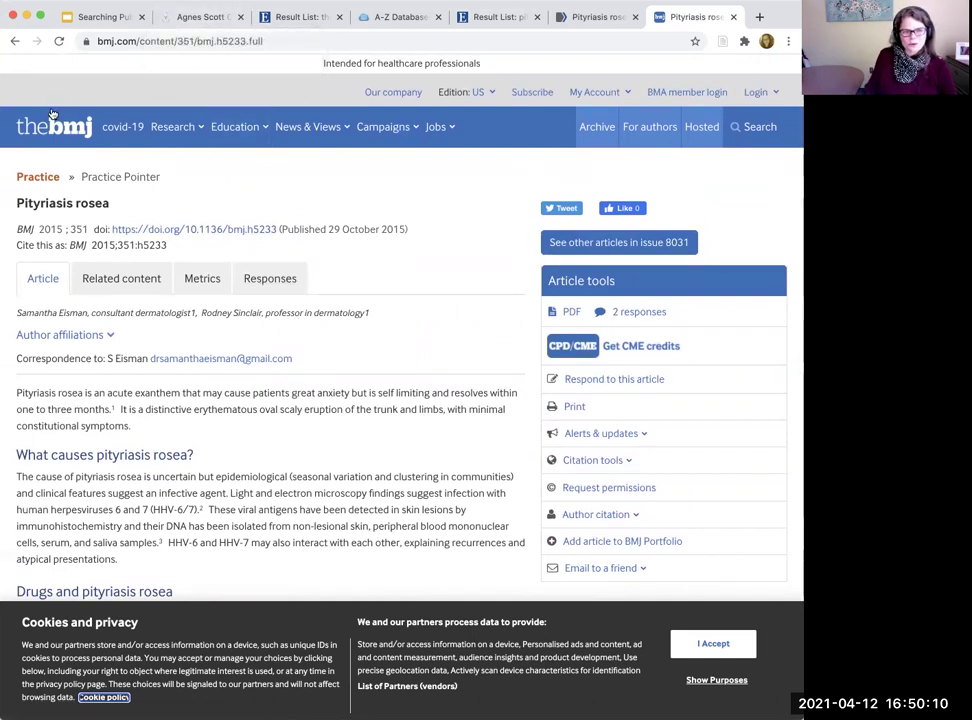
Open the ScienceDirect instructions in the Agnes Scott Off-Campus Access guide
click(194, 18)
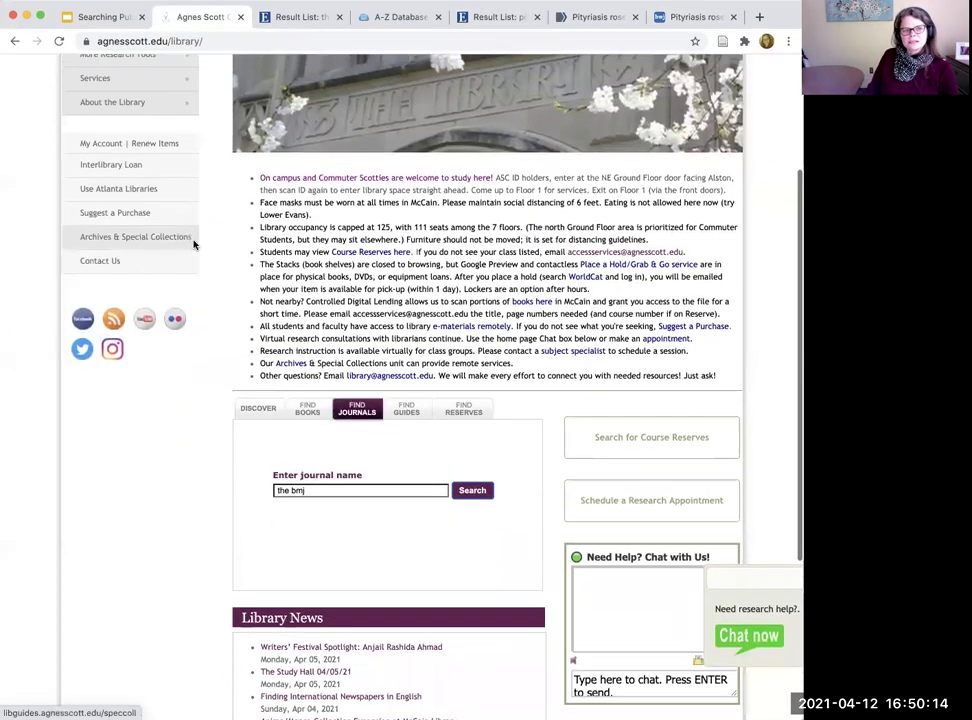
scroll(194, 244, up, 3)
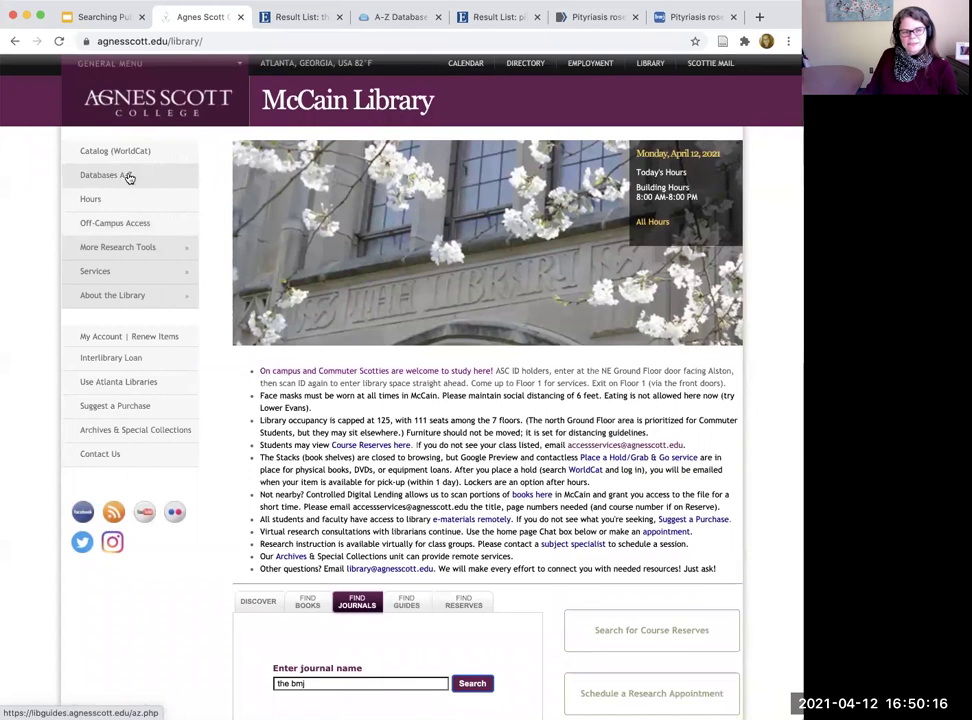
click(107, 224)
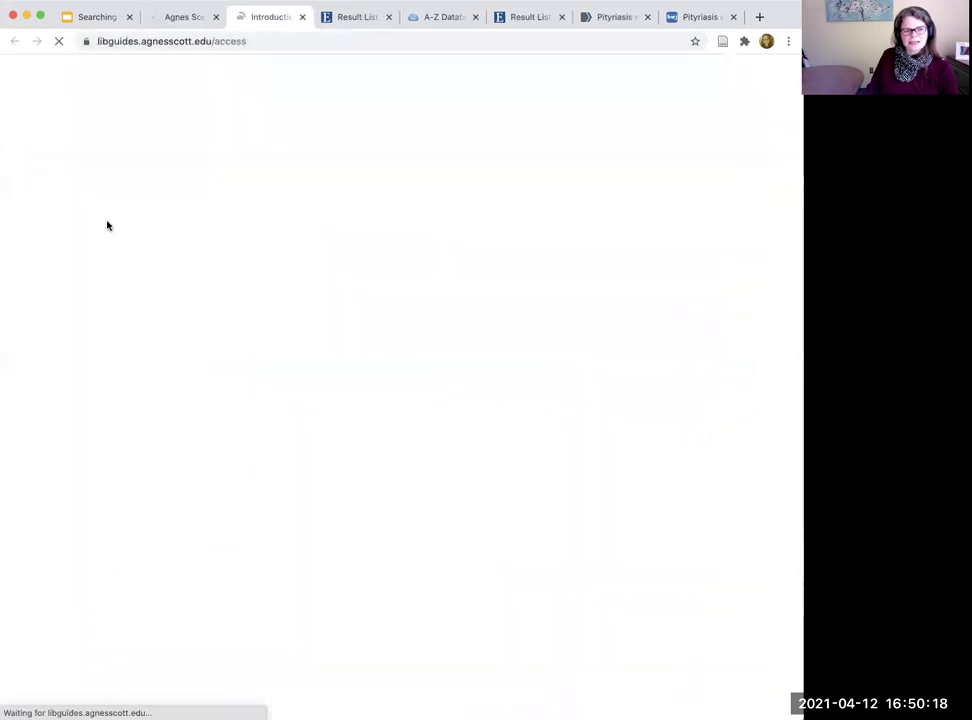
mouse_move(88, 277)
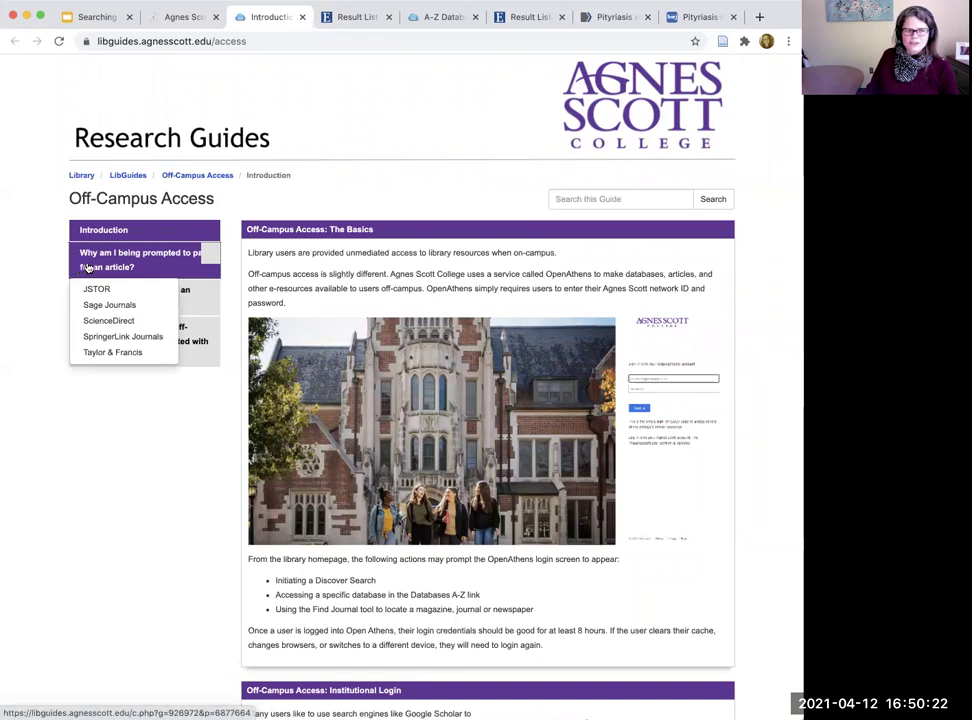
click(101, 322)
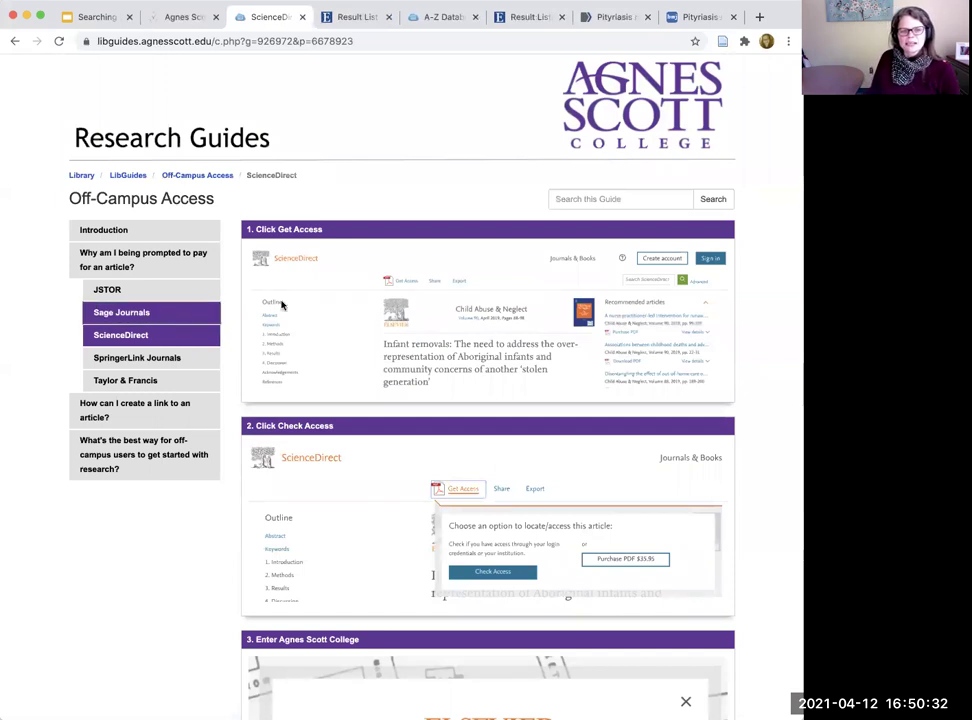
Read the ScienceDirect sign-in steps down to '5. Login with Your Network ID & Password'
scroll(405, 286, down, 6)
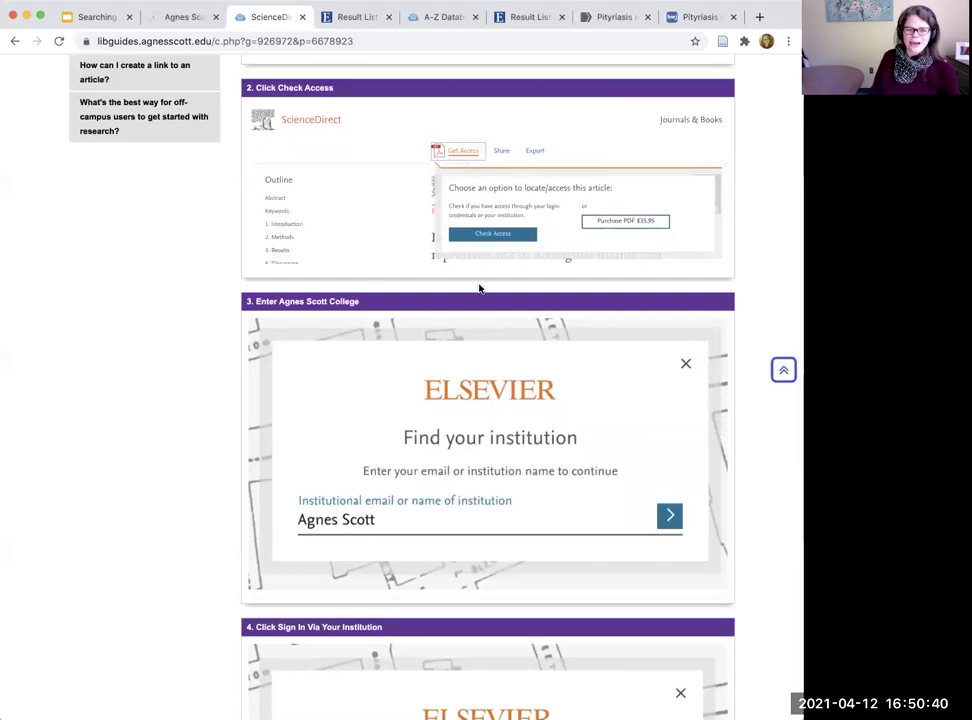
scroll(367, 453, down, 1)
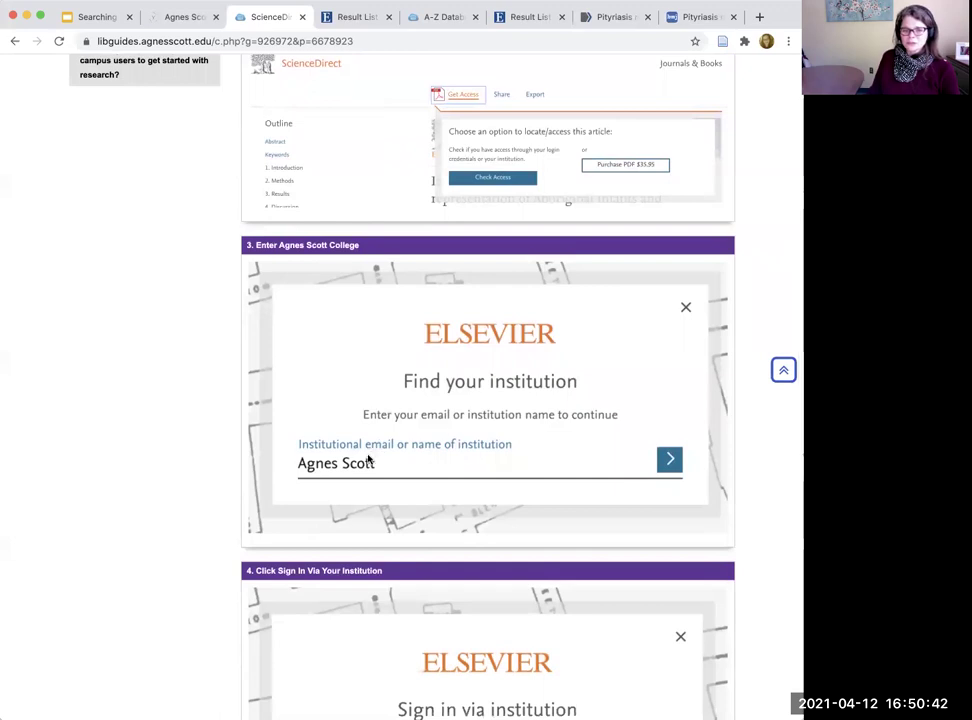
scroll(368, 458, down, 2)
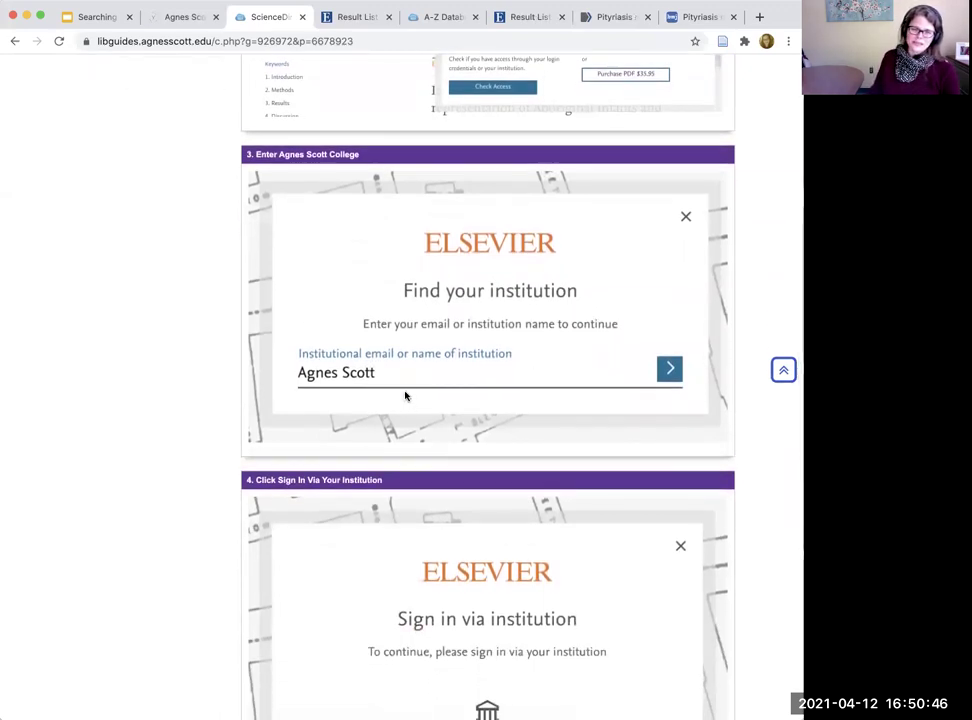
scroll(321, 428, down, 10)
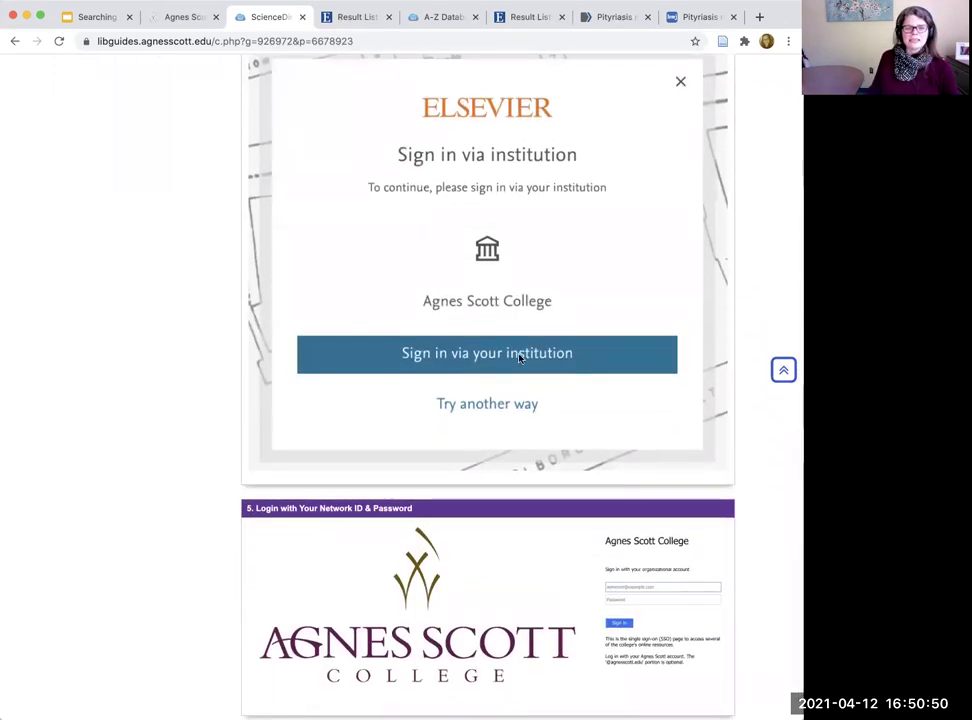
scroll(226, 482, down, 1)
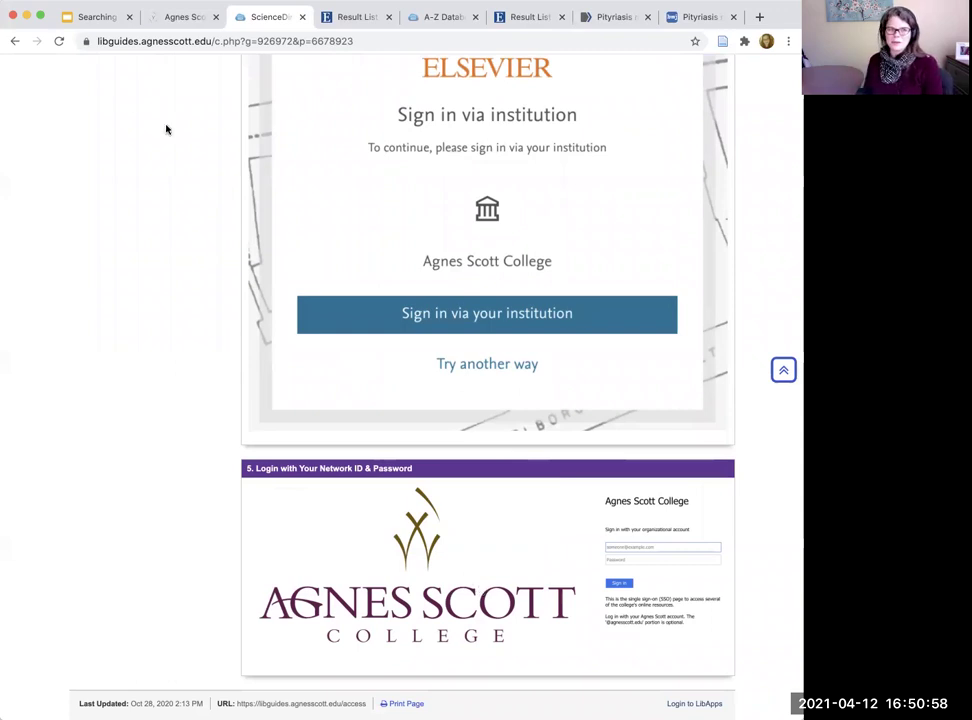
Step the BMJ article back twice, then take the PubMed tab back from the 'Pityriasis rosea' record
click(688, 18)
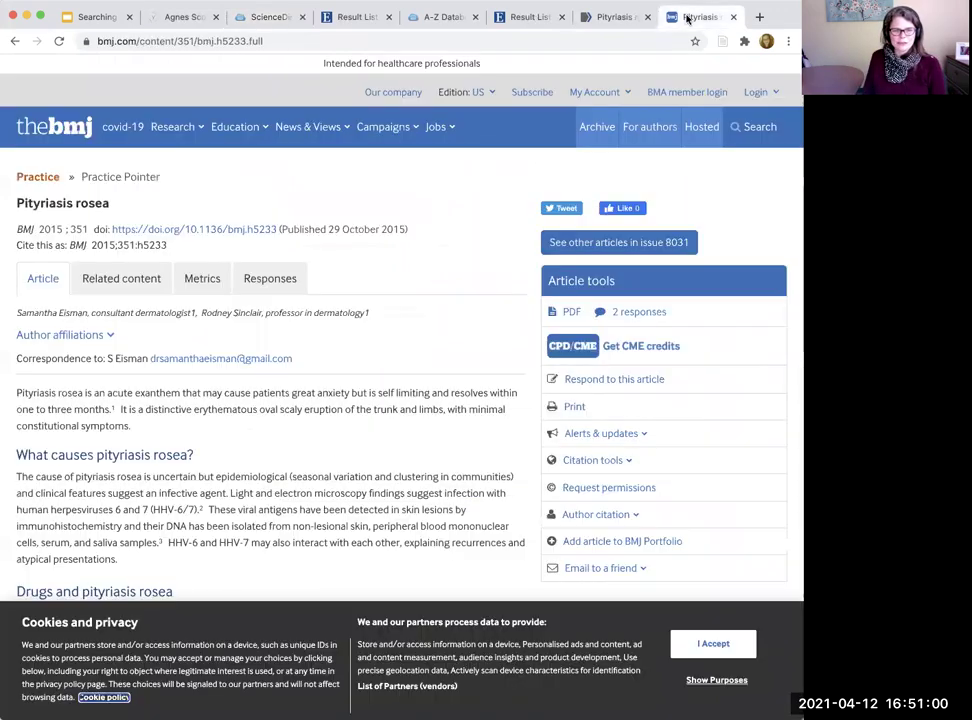
click(14, 42)
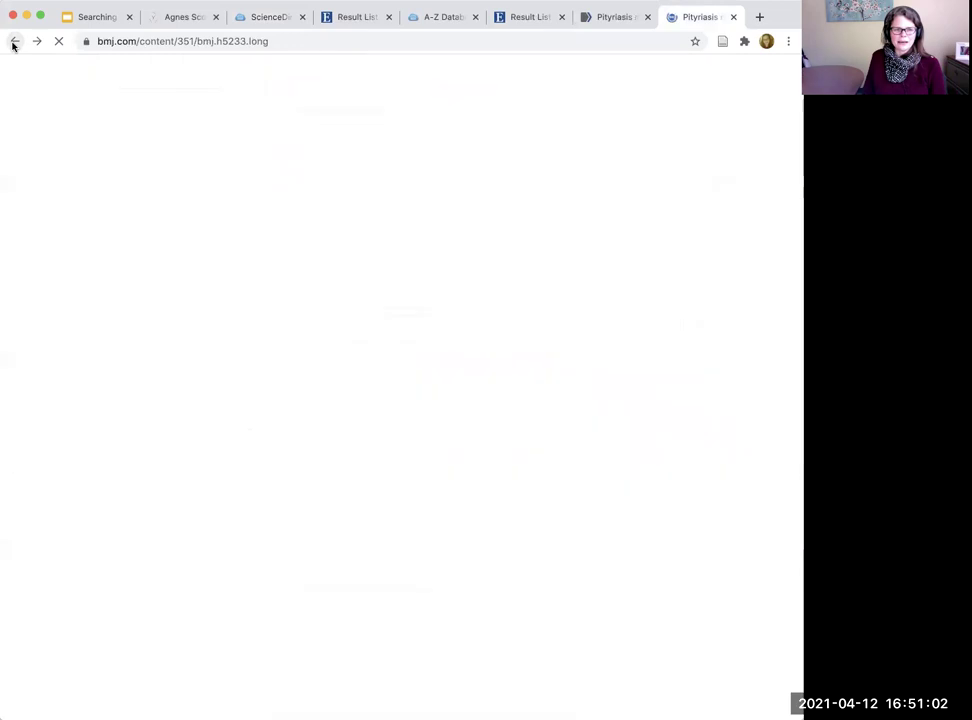
click(14, 42)
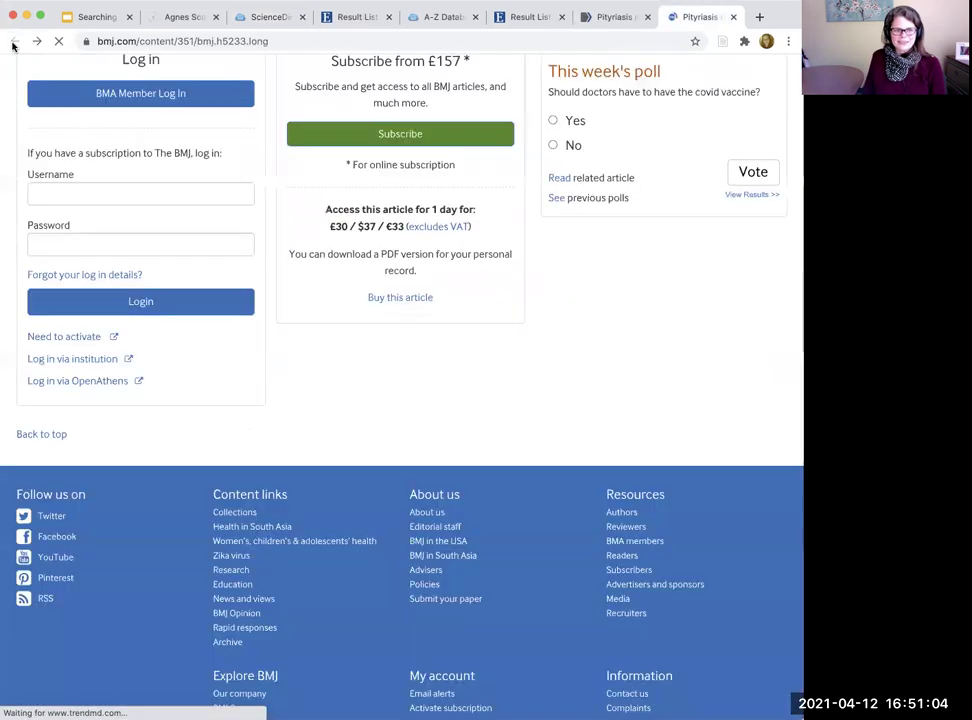
click(613, 18)
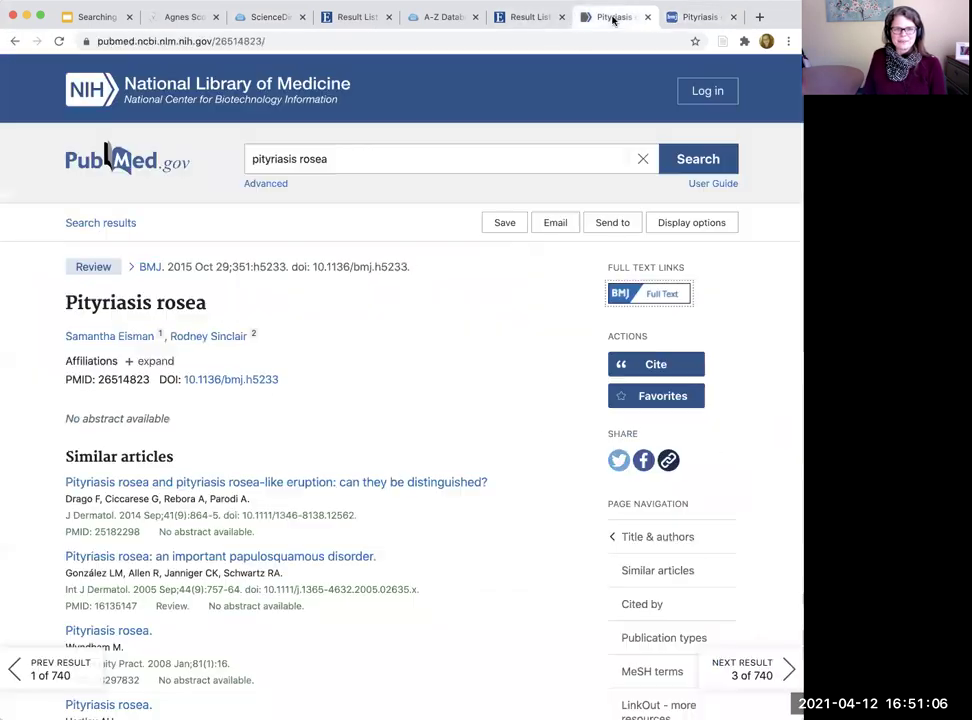
click(15, 41)
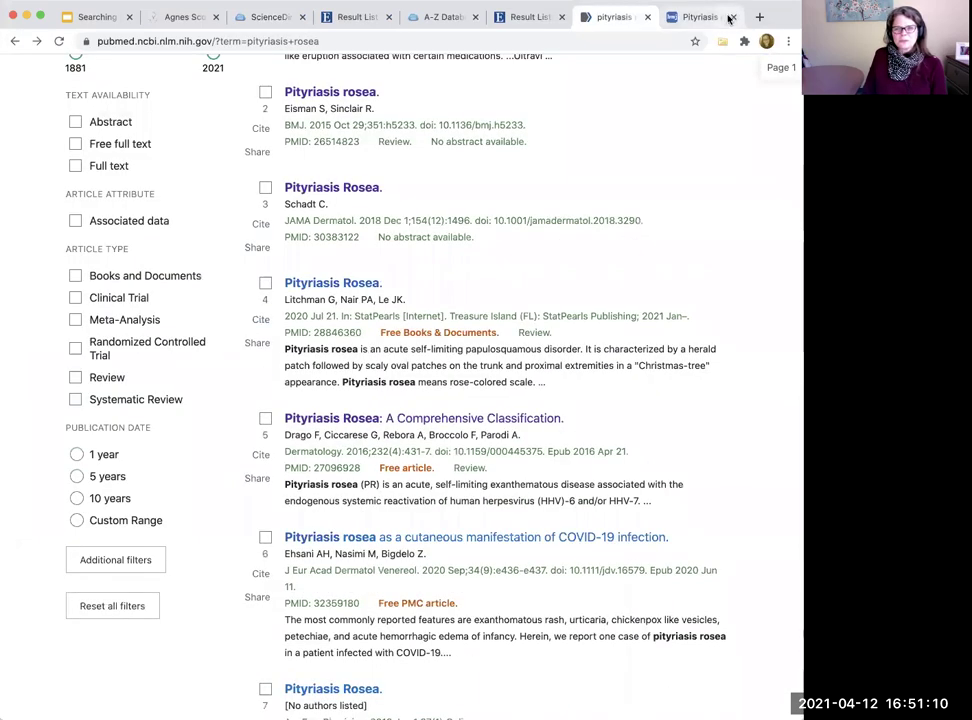
Close the BMJ tab and review PubMed's 740 unfiltered pityriasis rosea results and filter sidebar
click(734, 17)
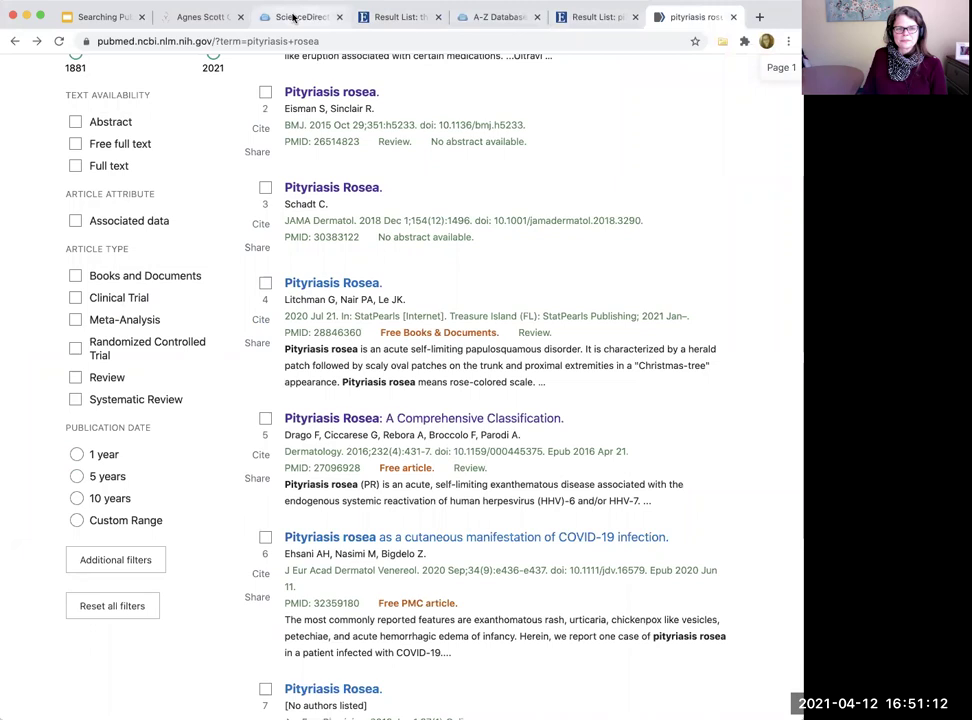
scroll(405, 250, down, 1)
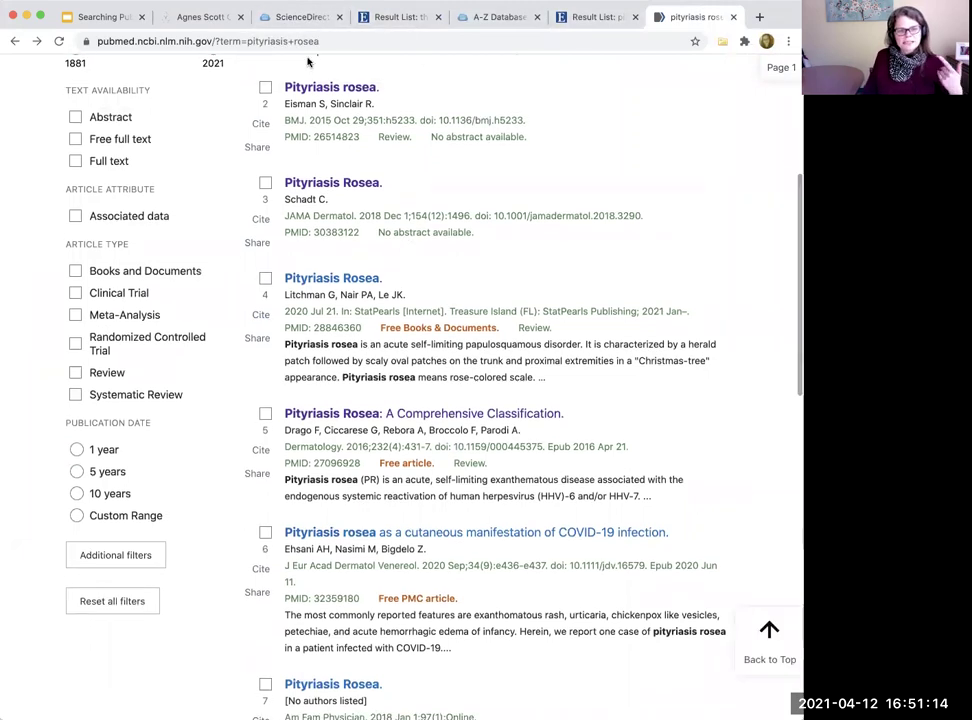
scroll(372, 241, down, 1)
scroll(372, 241, down, 1)
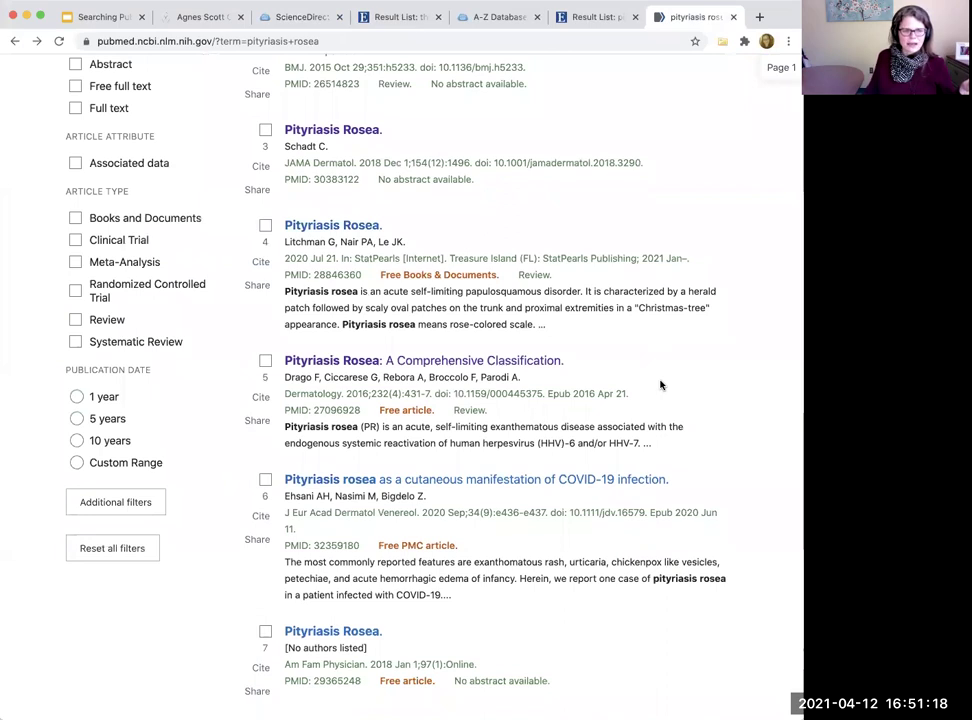
scroll(575, 234, up, 5)
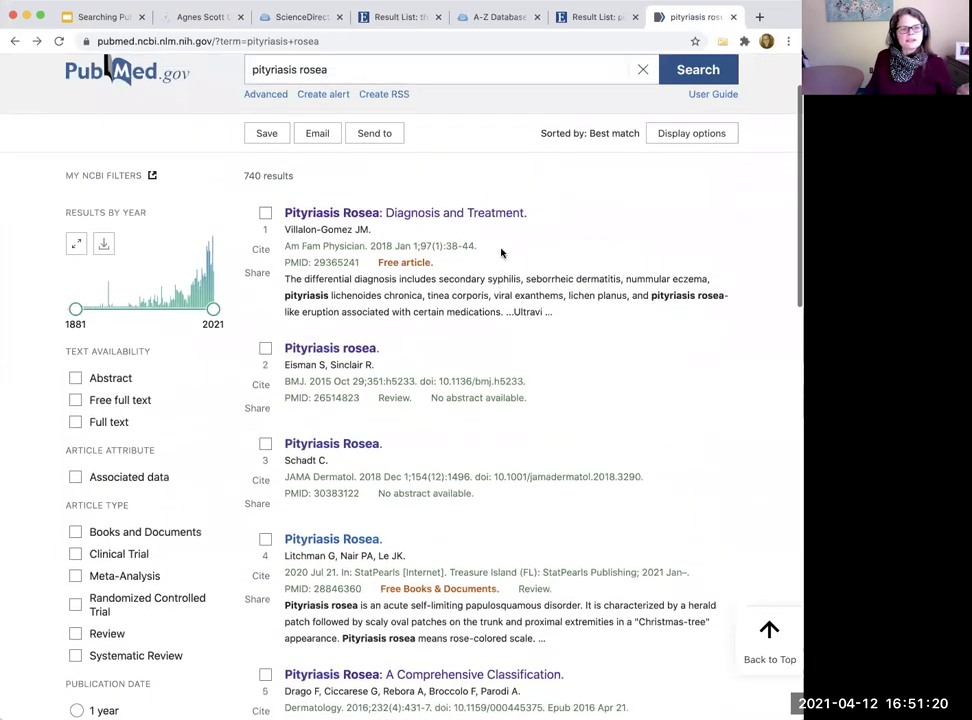
scroll(501, 253, up, 1)
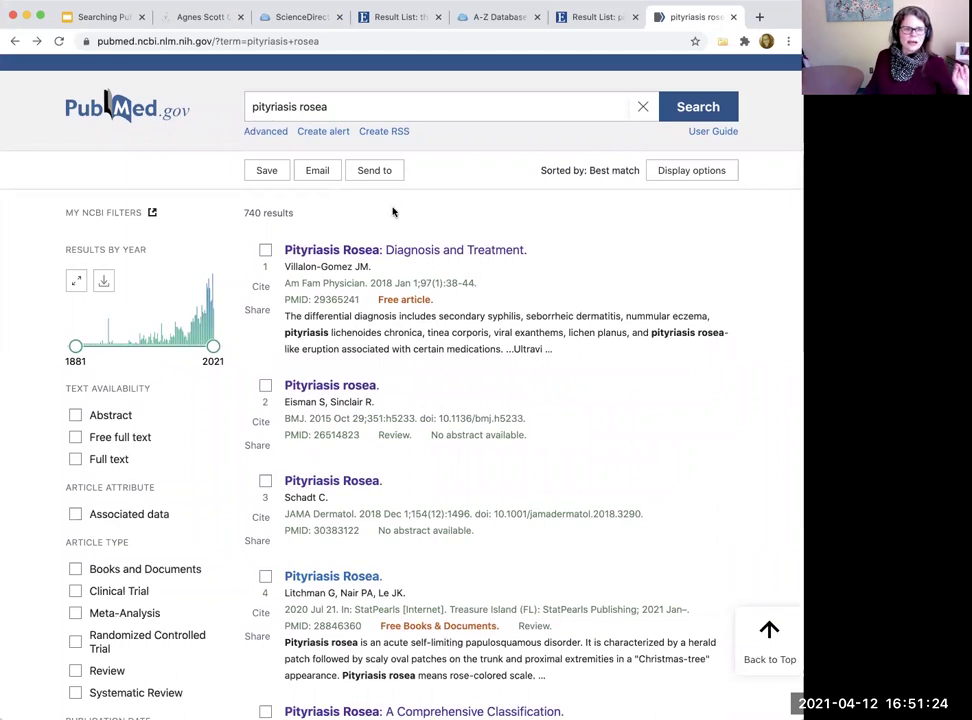
click(380, 105)
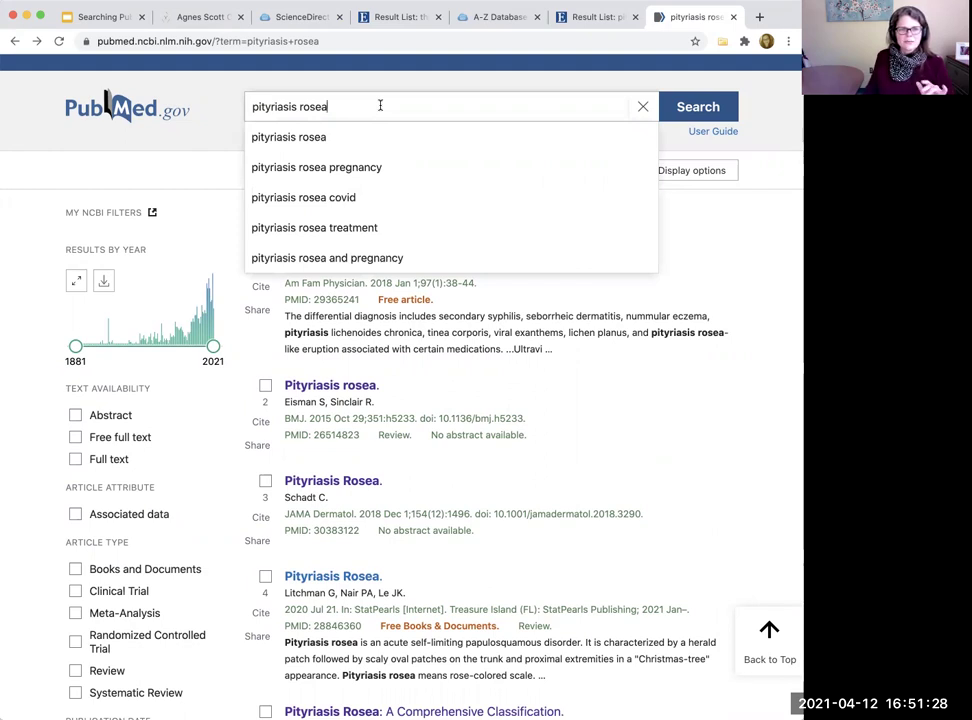
click(217, 200)
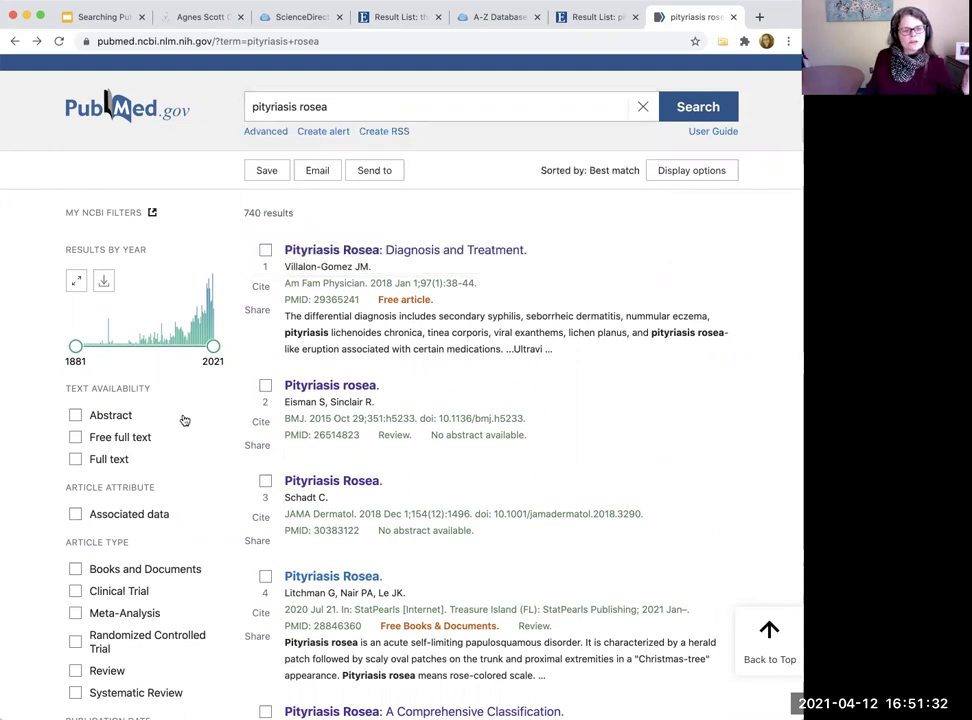
scroll(182, 400, down, 1)
scroll(182, 384, down, 5)
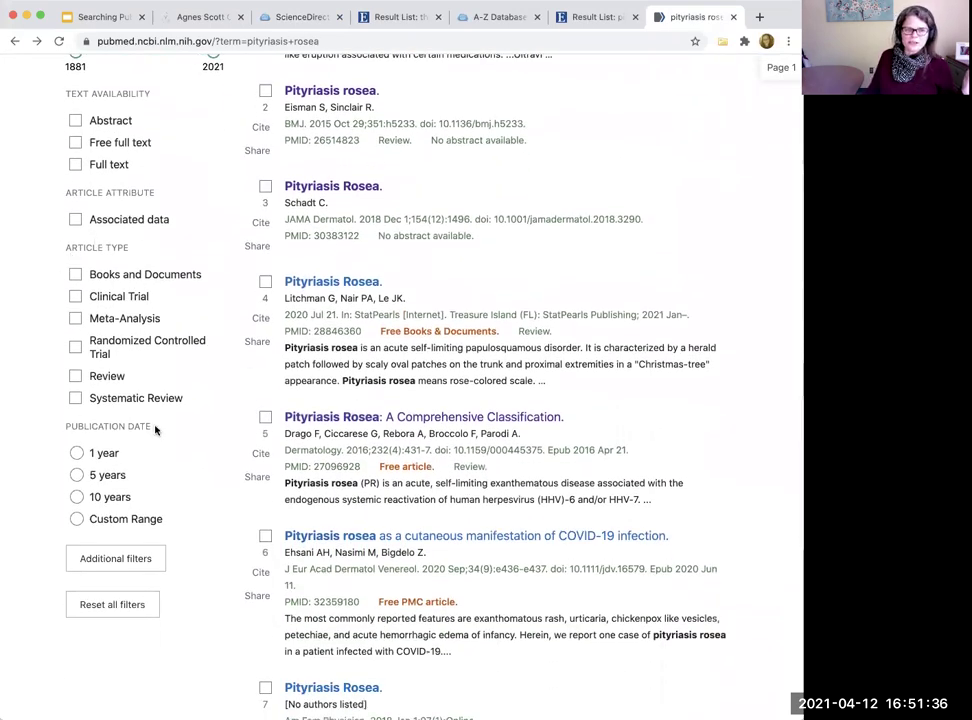
Compare EBSCO's 735 MEDLINE with Full Text results and their date slider against PubMed
click(561, 20)
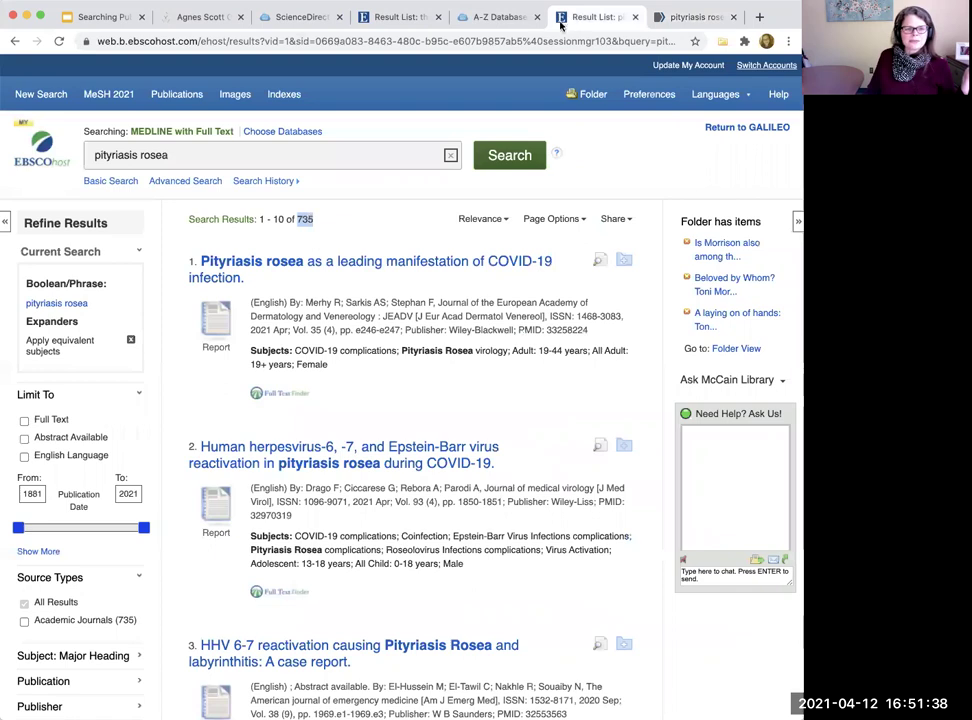
drag(131, 131, 242, 128)
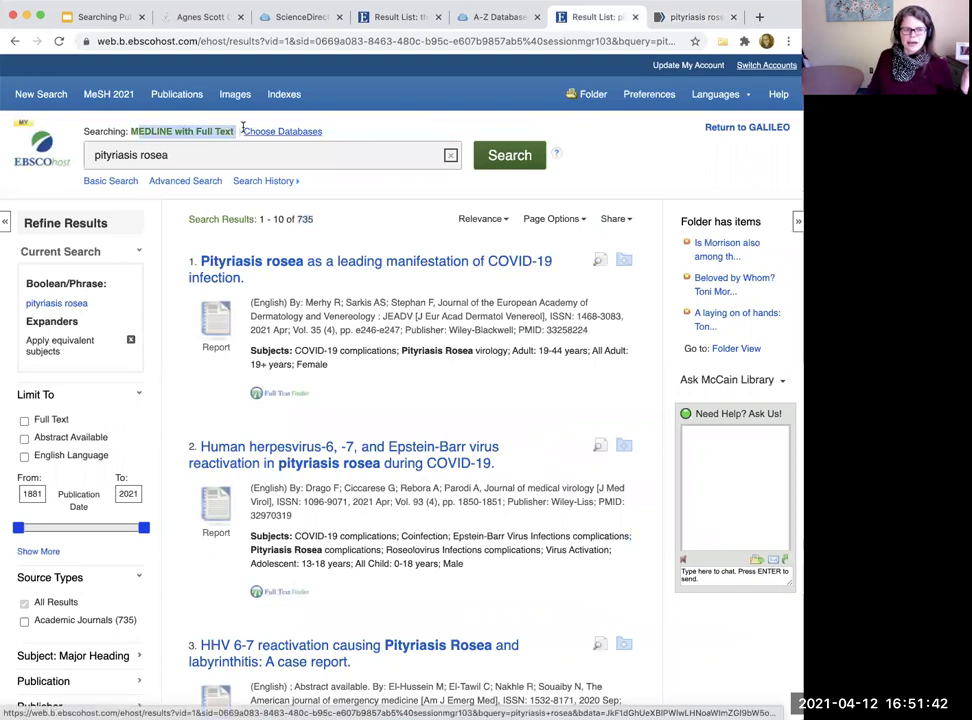
scroll(143, 260, down, 10)
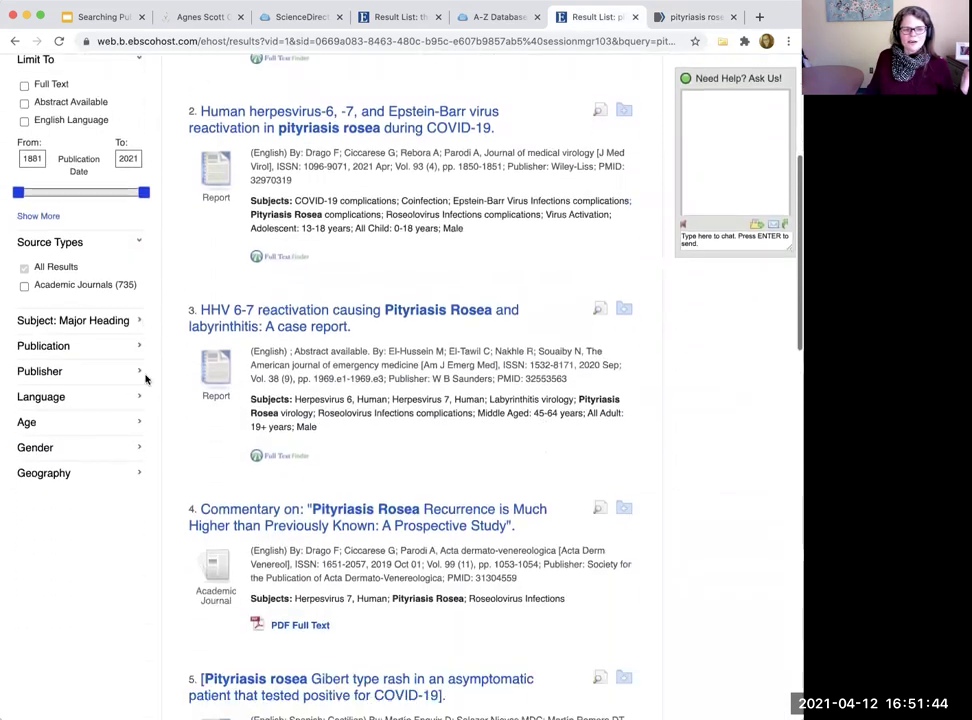
scroll(75, 193, up, 3)
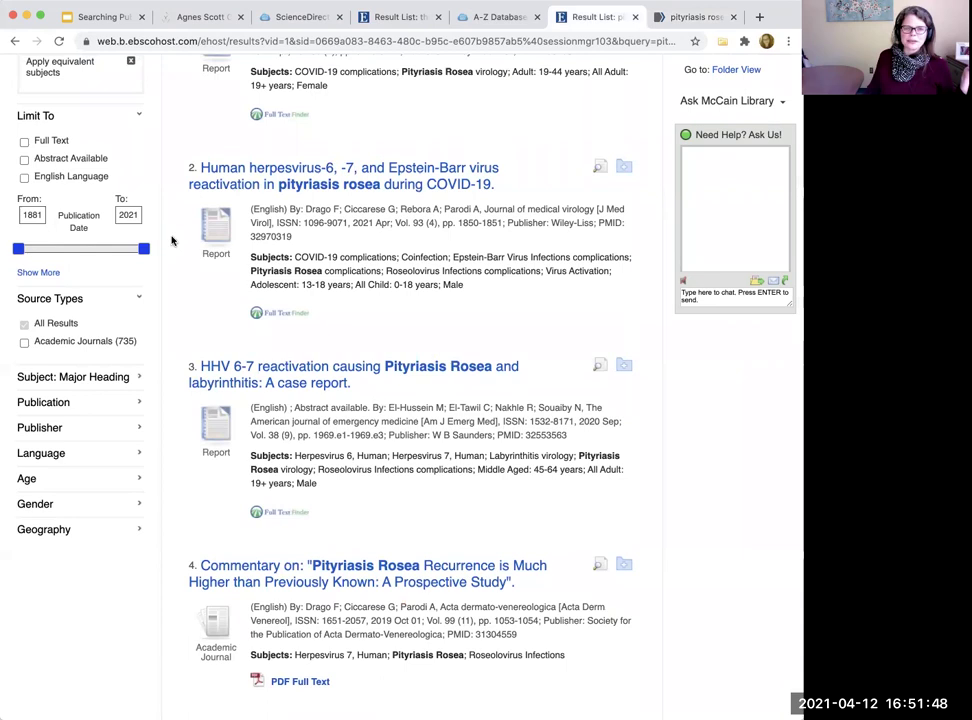
mouse_move(15, 257)
mouse_down()
mouse_move(102, 256)
mouse_move(18, 249)
mouse_up()
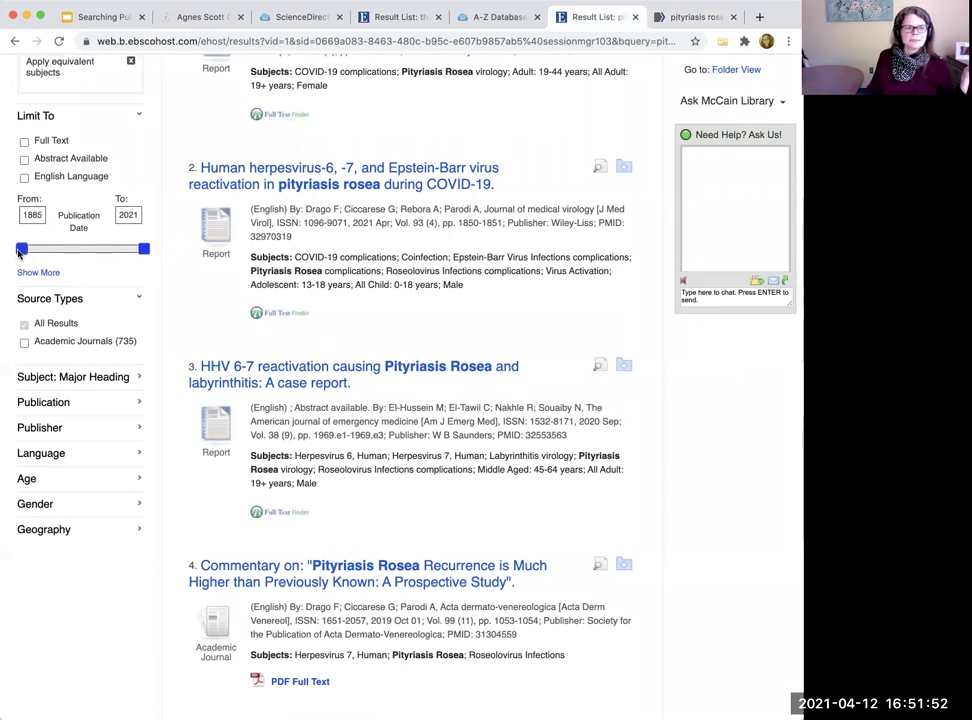
click(714, 18)
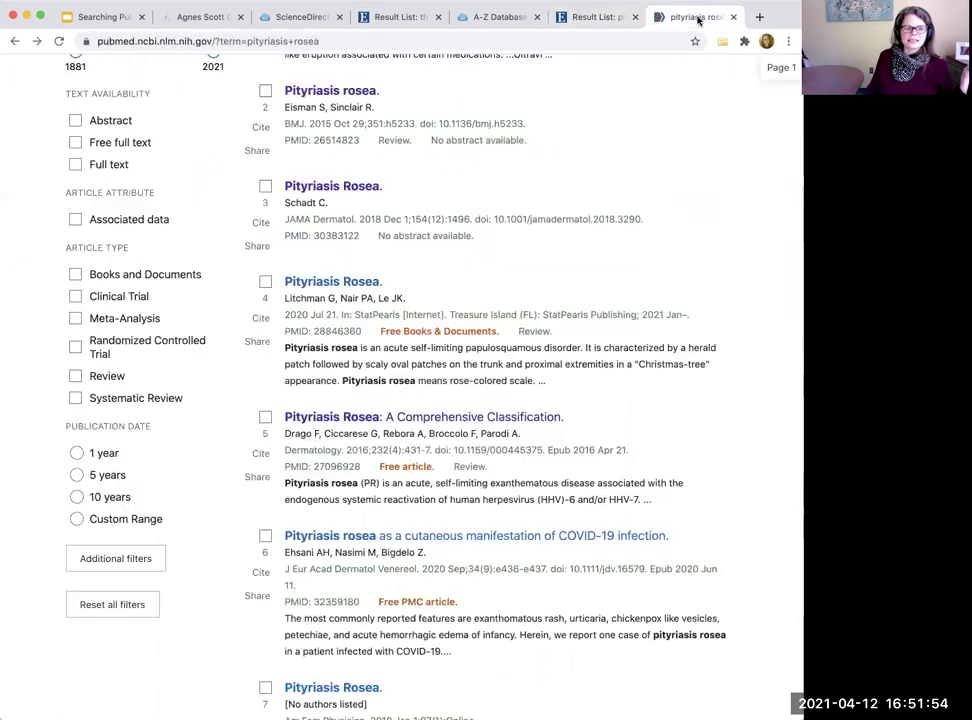
Scan the 740 PubMed results again, then bring the EBSCO pityriasis rosea result list back
scroll(82, 332, up, 5)
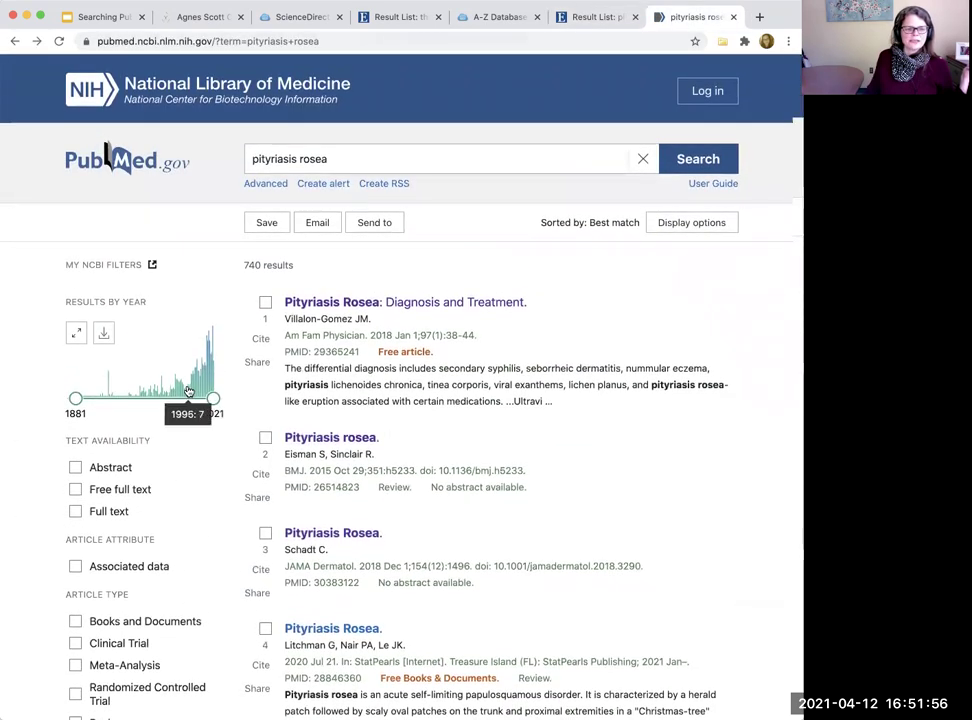
scroll(169, 384, down, 8)
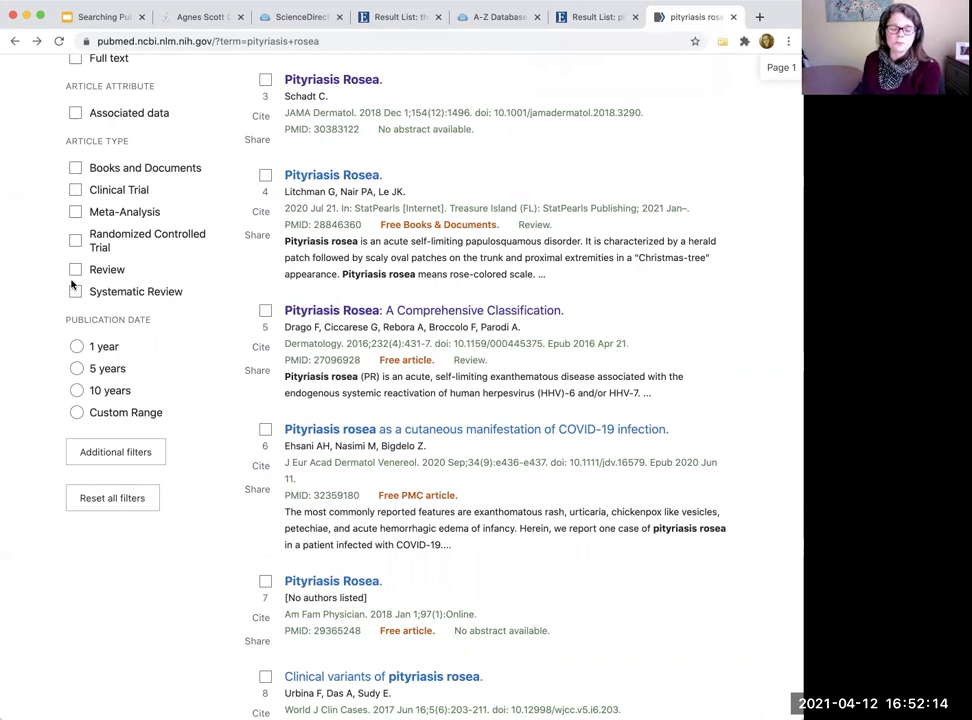
click(571, 19)
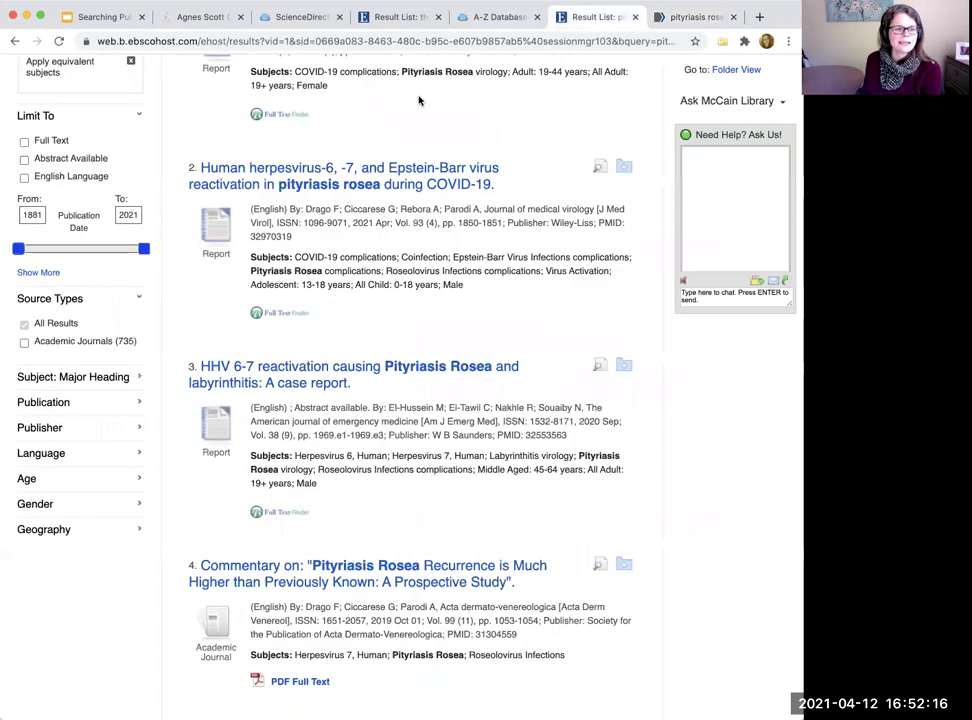
scroll(117, 250, up, 2)
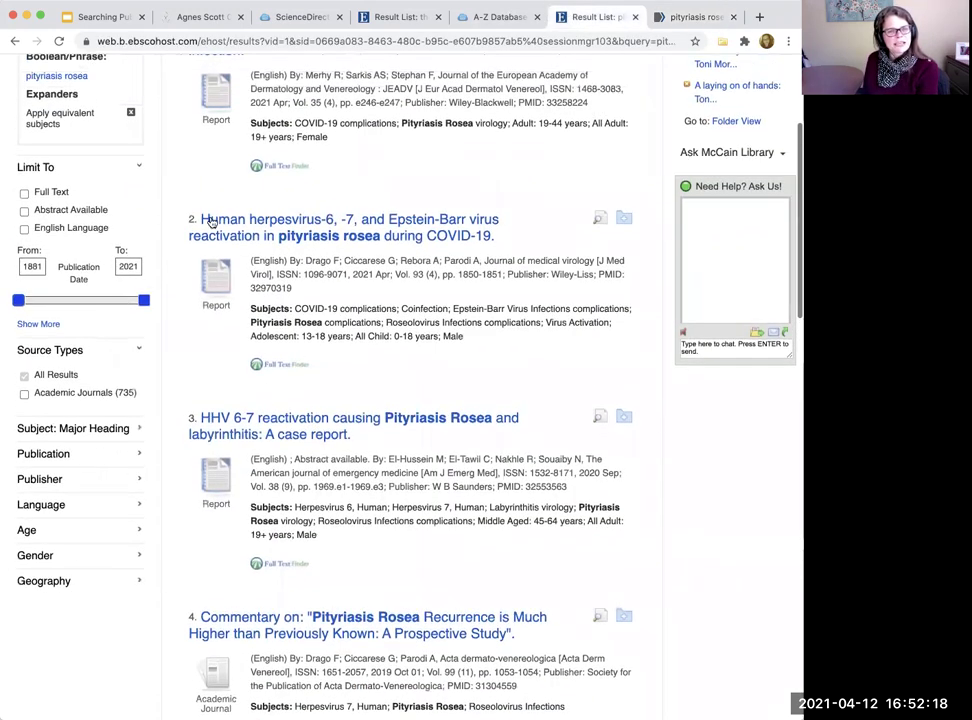
scroll(117, 250, up, 4)
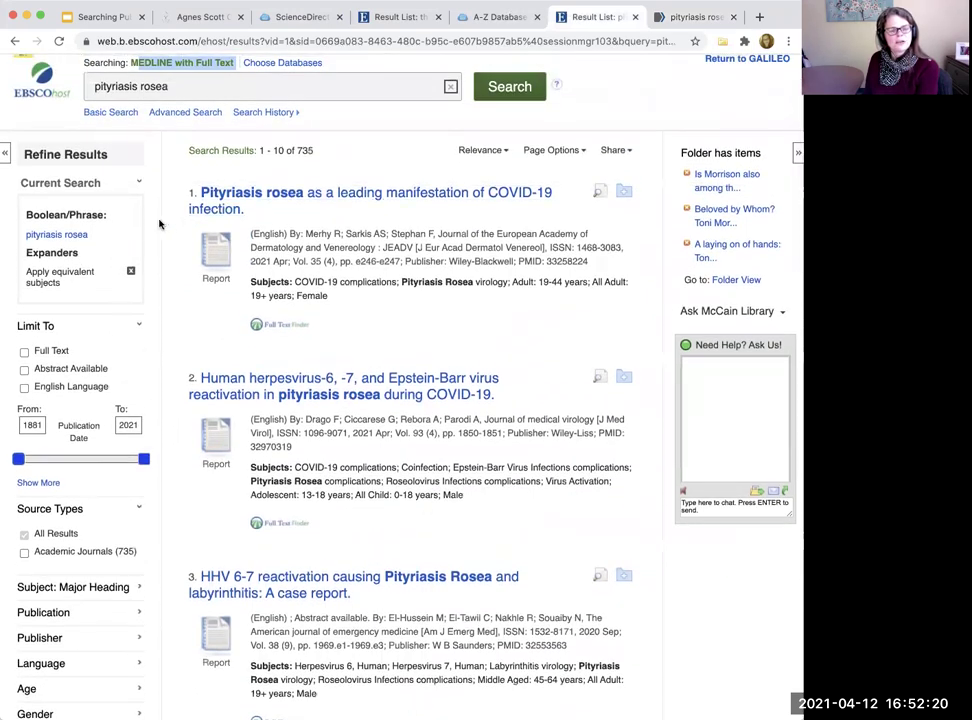
scroll(160, 200, up, 1)
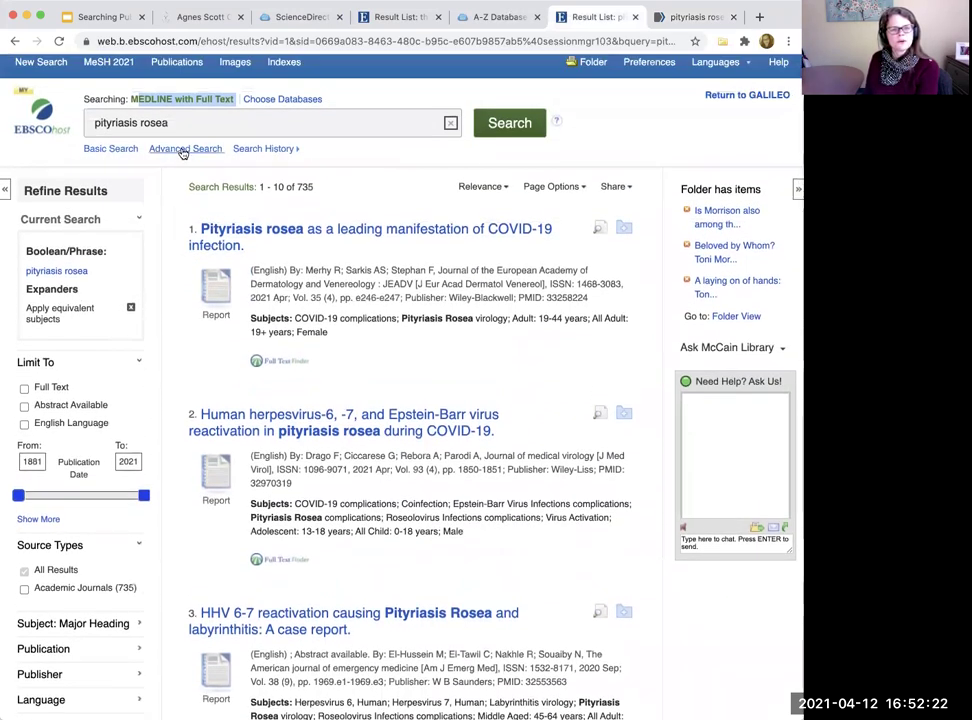
scroll(181, 150, up, 1)
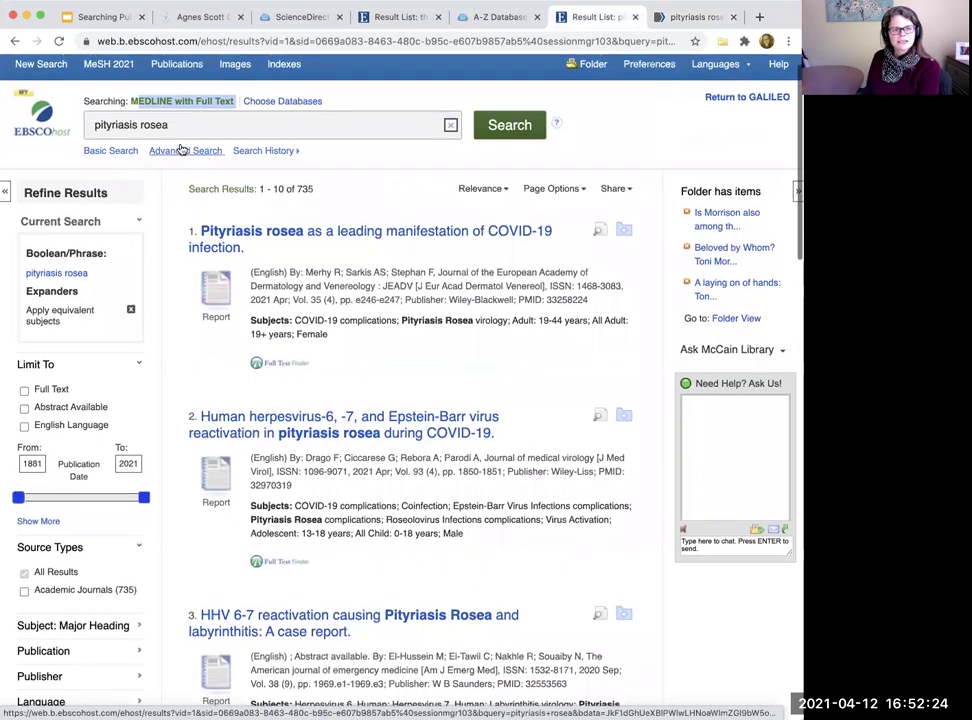
Open EBSCO Advanced Search for pityriasis rosea and review limiters like Publication Type and Language
click(181, 150)
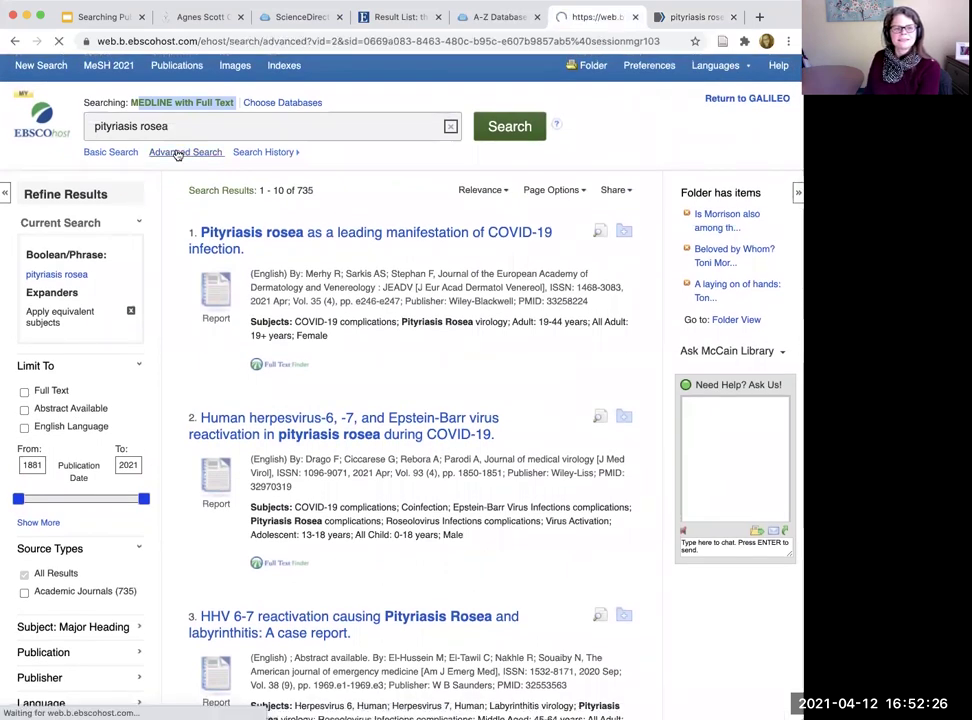
scroll(350, 319, down, 10)
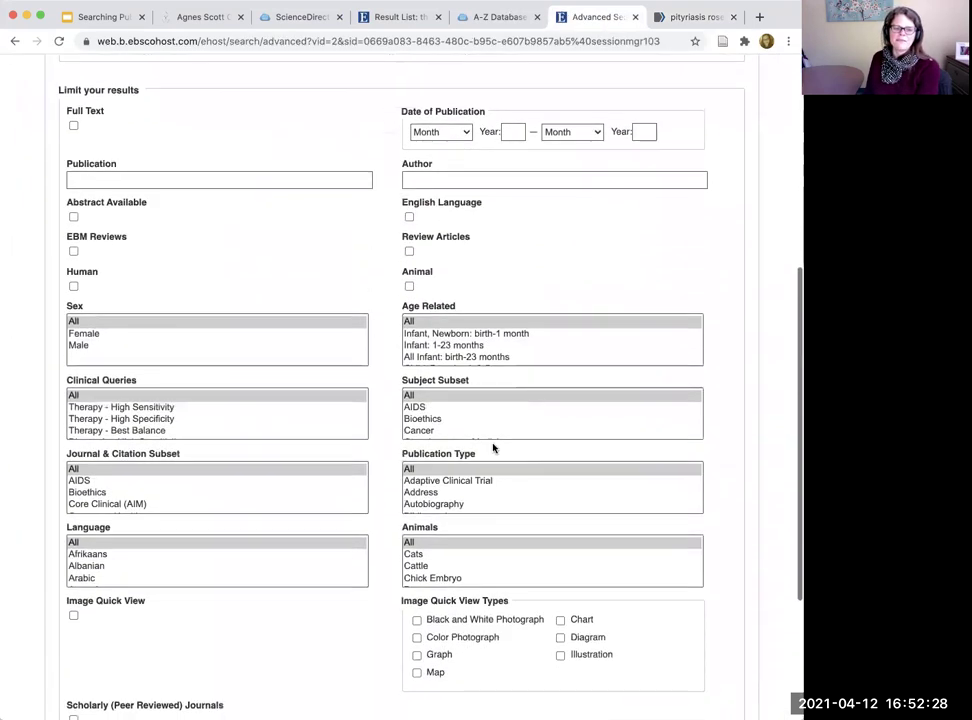
scroll(489, 447, down, 1)
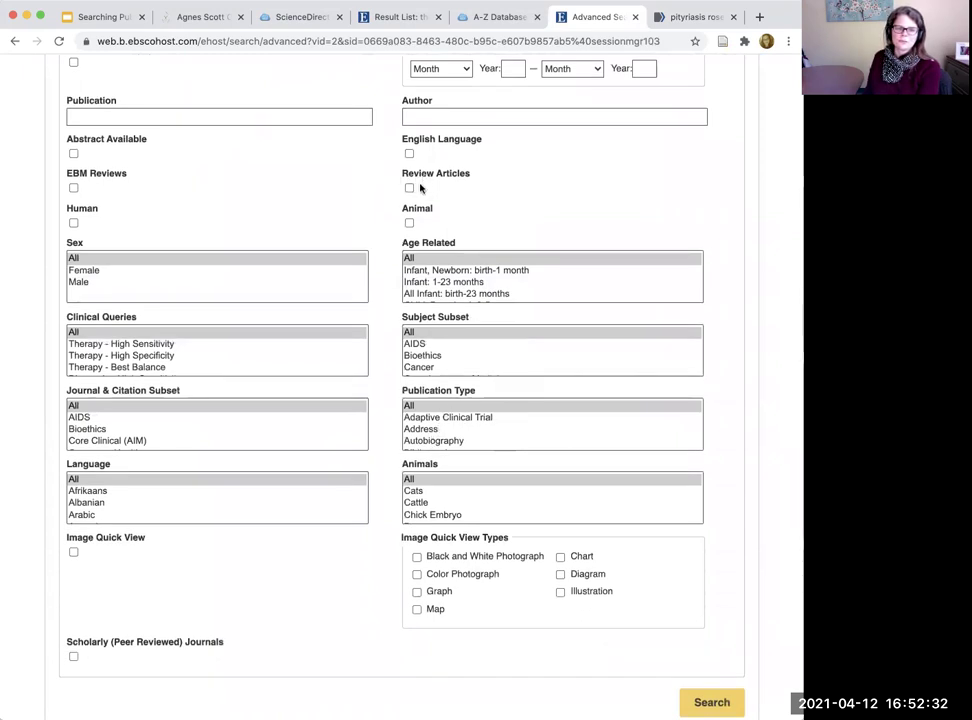
scroll(437, 424, down, 3)
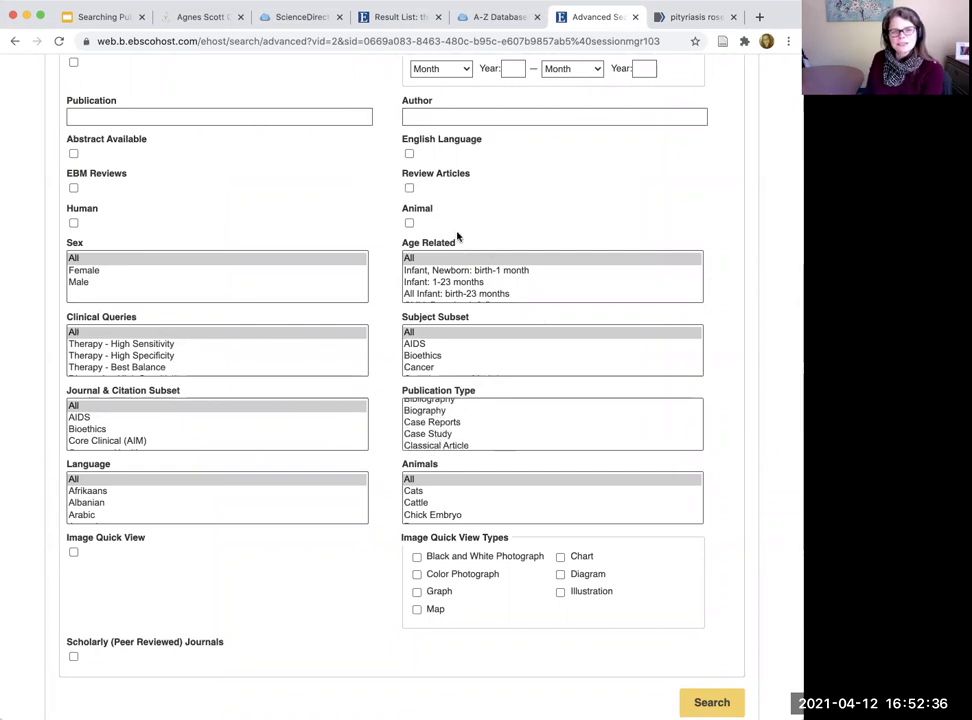
scroll(321, 222, up, 5)
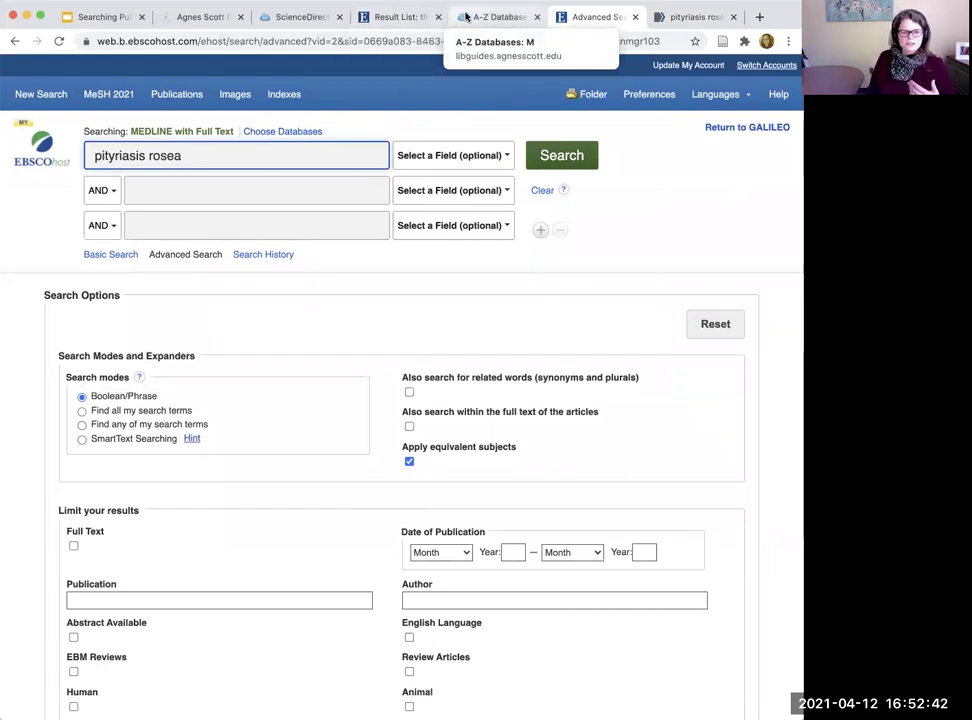
scroll(395, 341, down, 5)
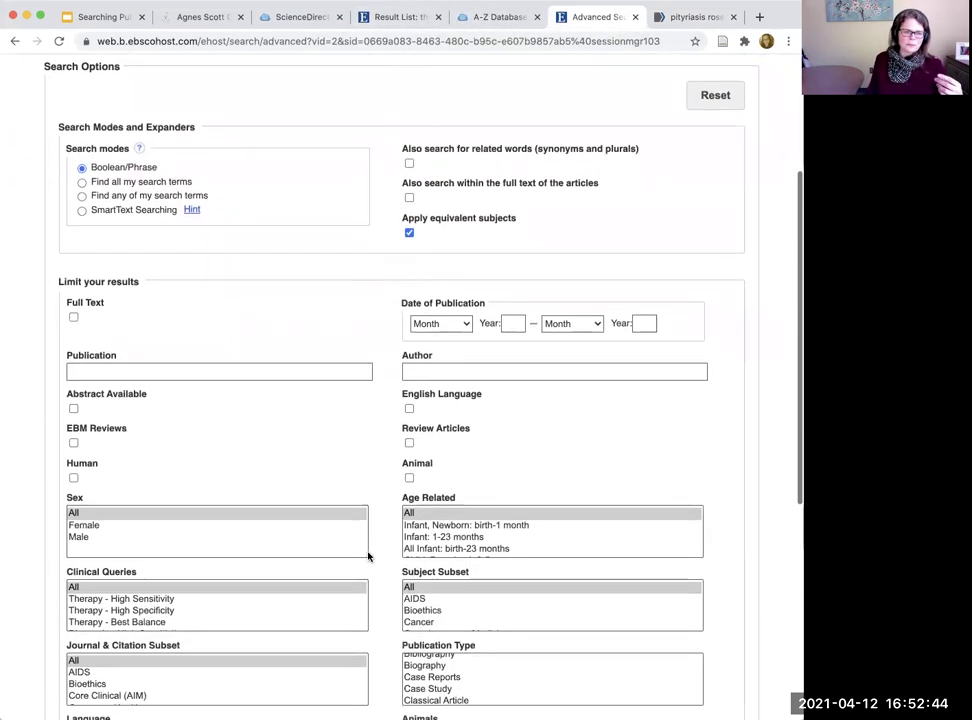
scroll(400, 605, down, 2)
scroll(269, 640, down, 3)
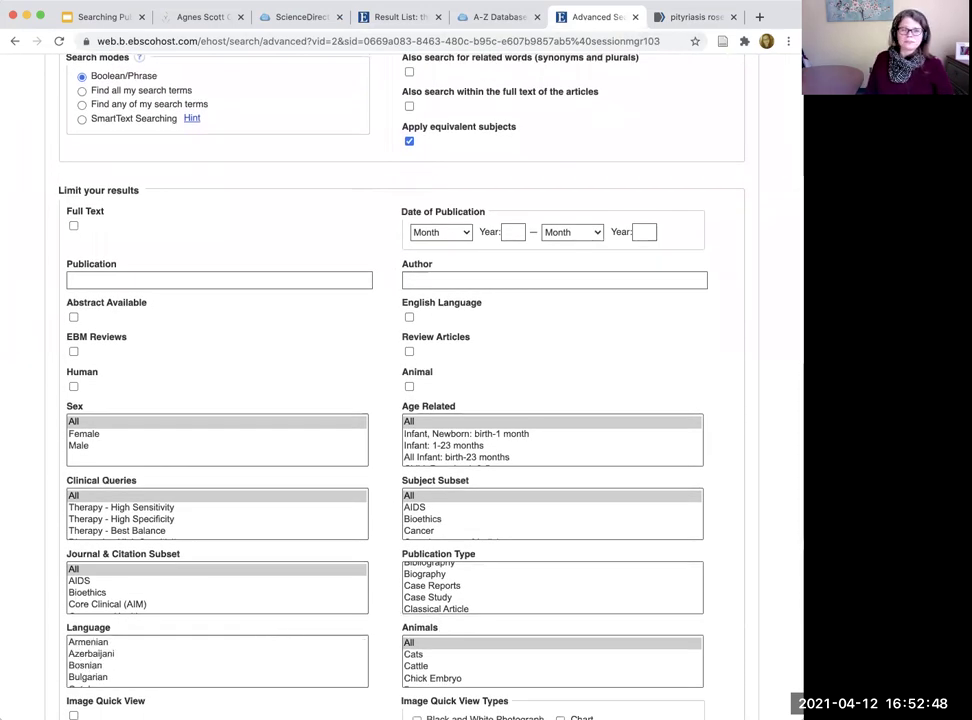
Browse PubMed's Journal, Subject, Sex, Language and Age additional filters without applying any
click(690, 17)
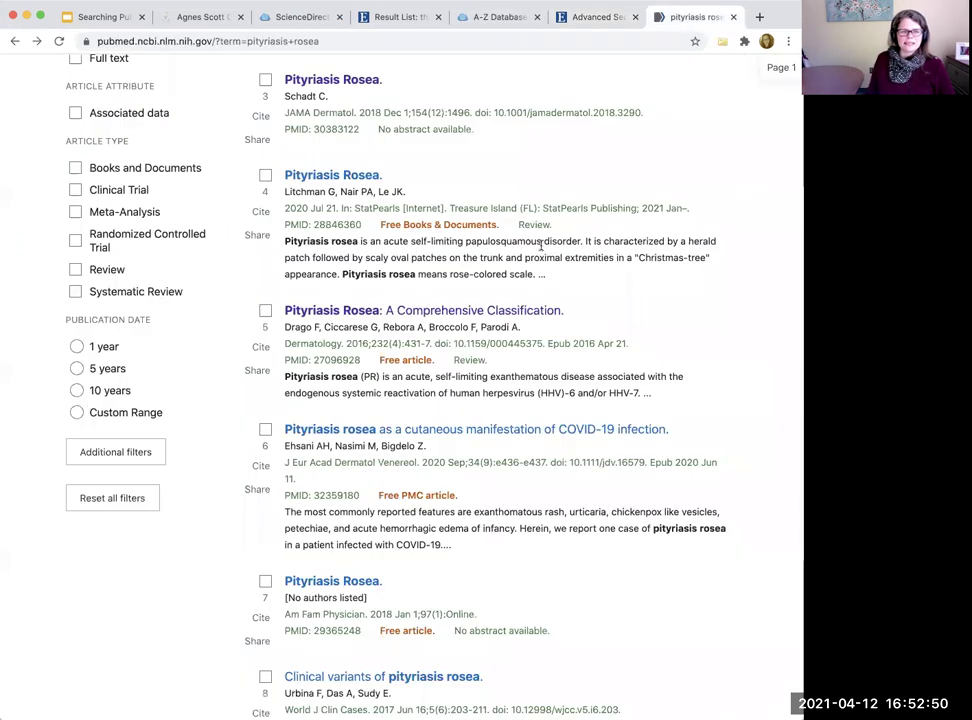
scroll(519, 263, down, 1)
click(116, 445)
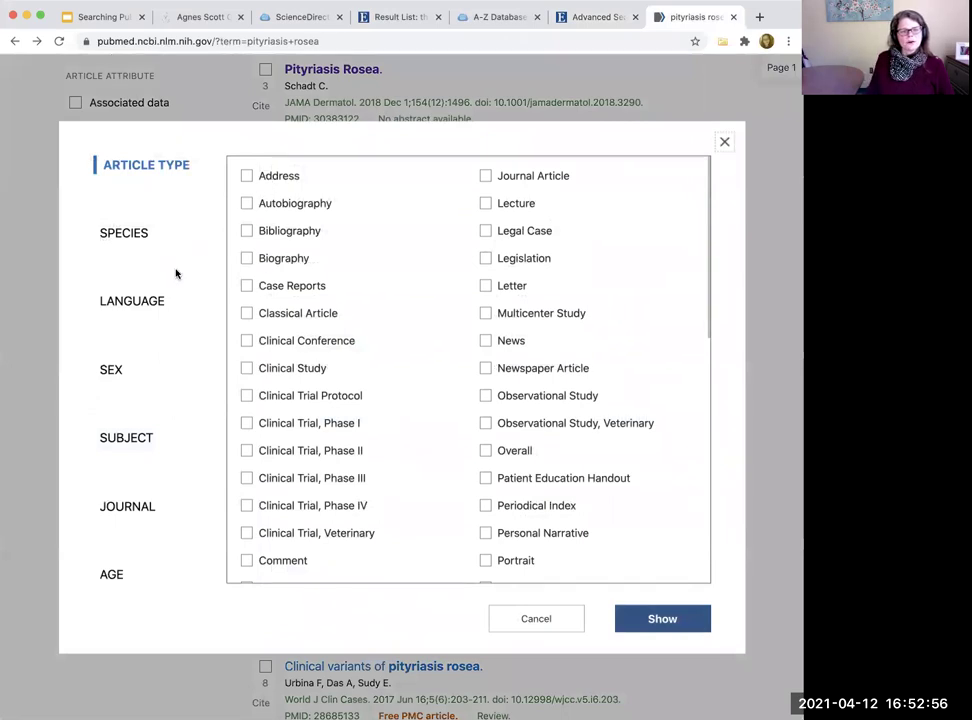
click(127, 508)
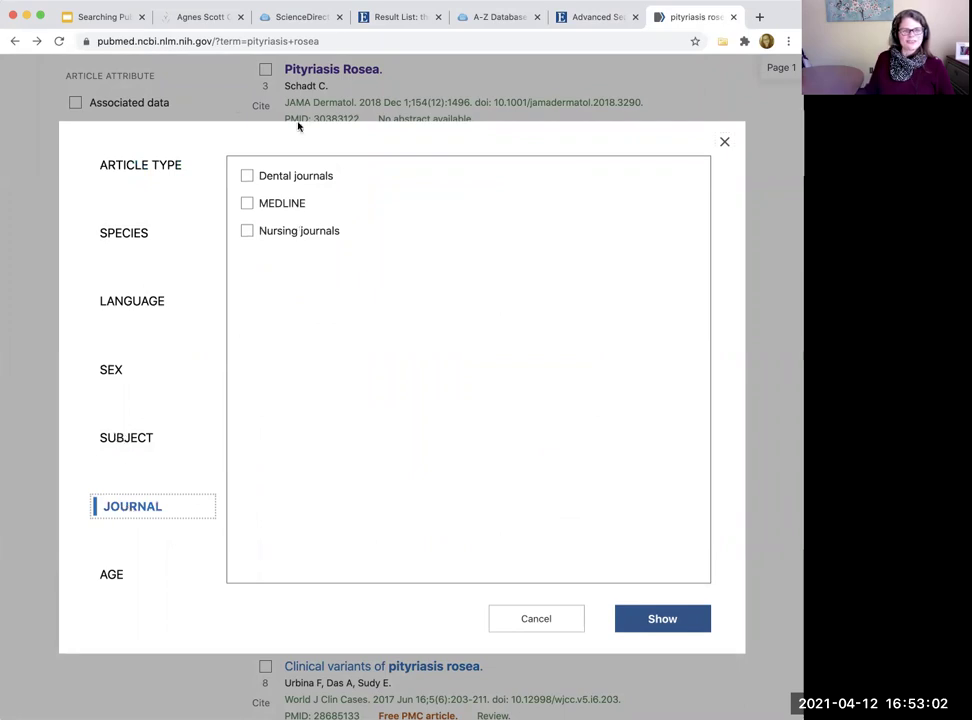
click(114, 437)
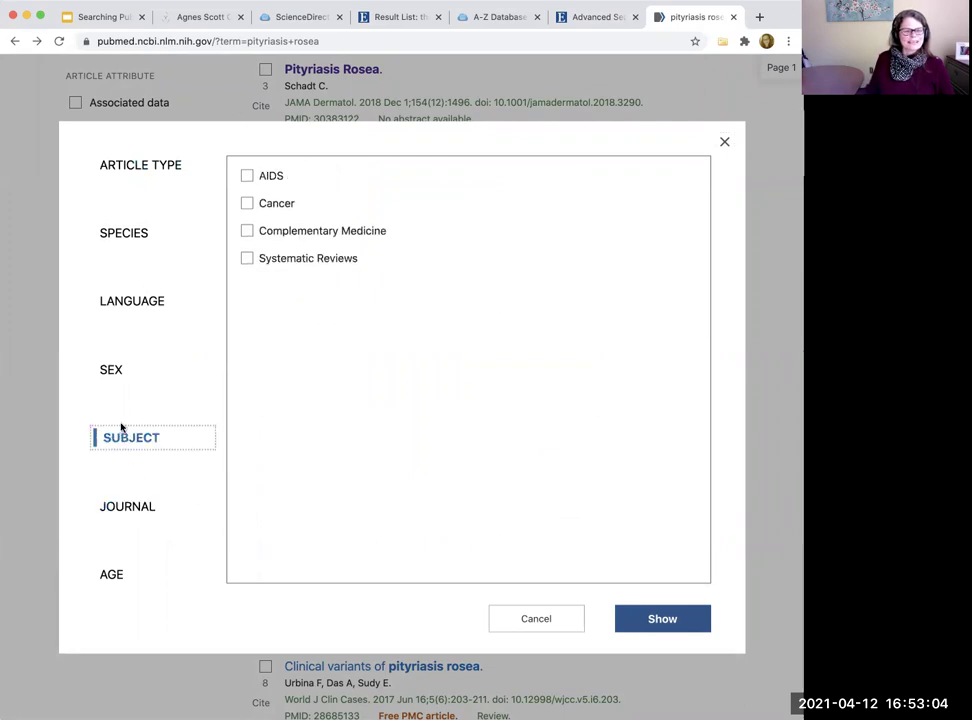
click(111, 371)
click(130, 303)
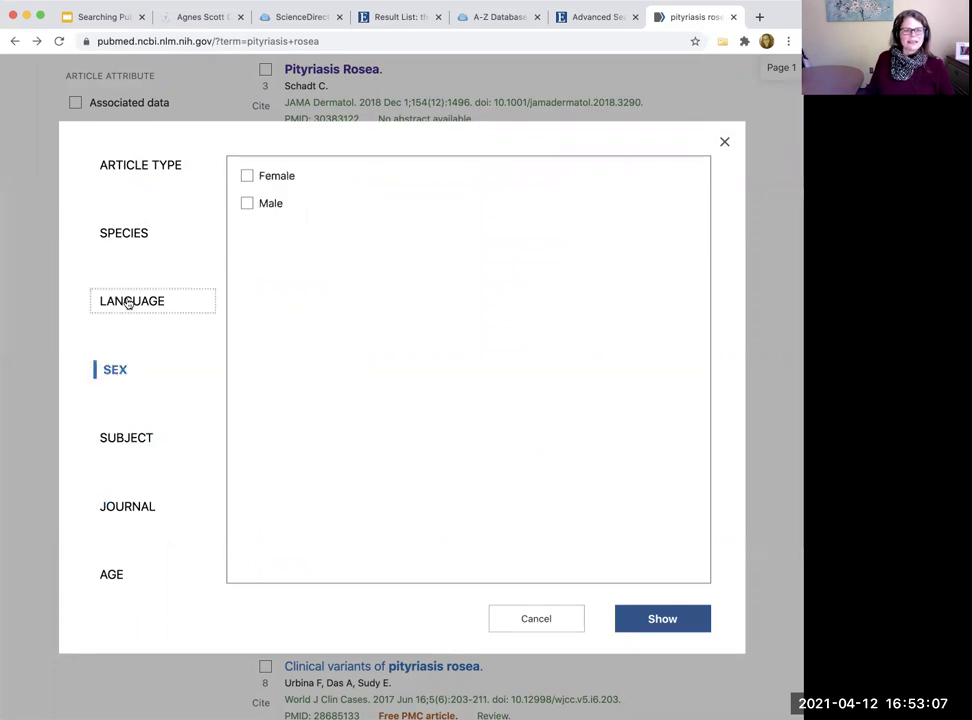
click(118, 580)
click(542, 620)
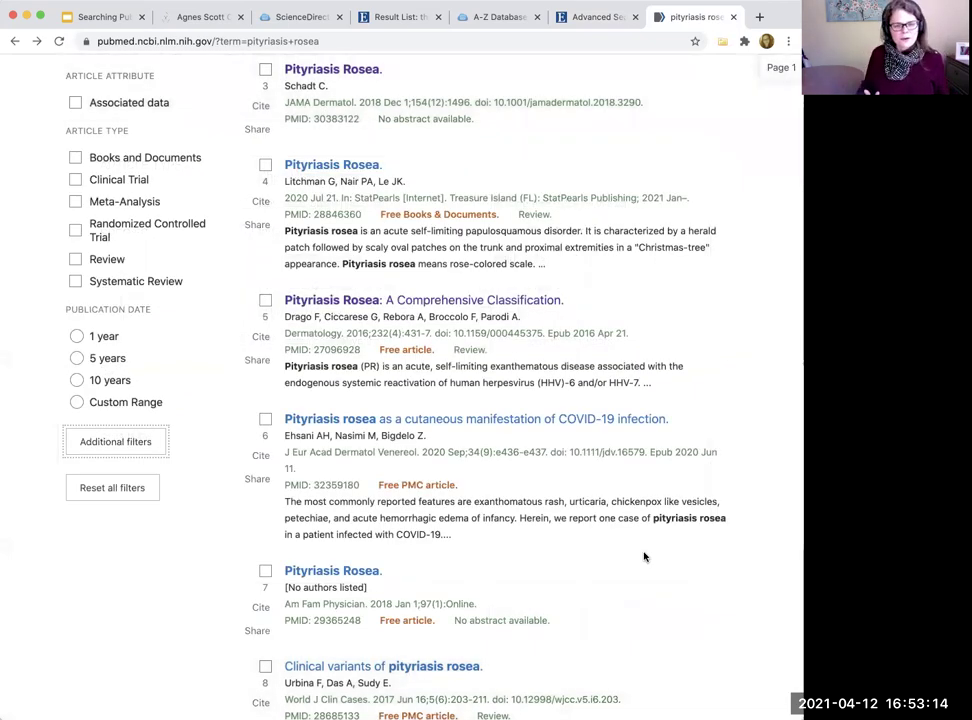
Narrow the PubMed search to 'pityriasis rosea treatment', giving 254 results
scroll(538, 486, up, 10)
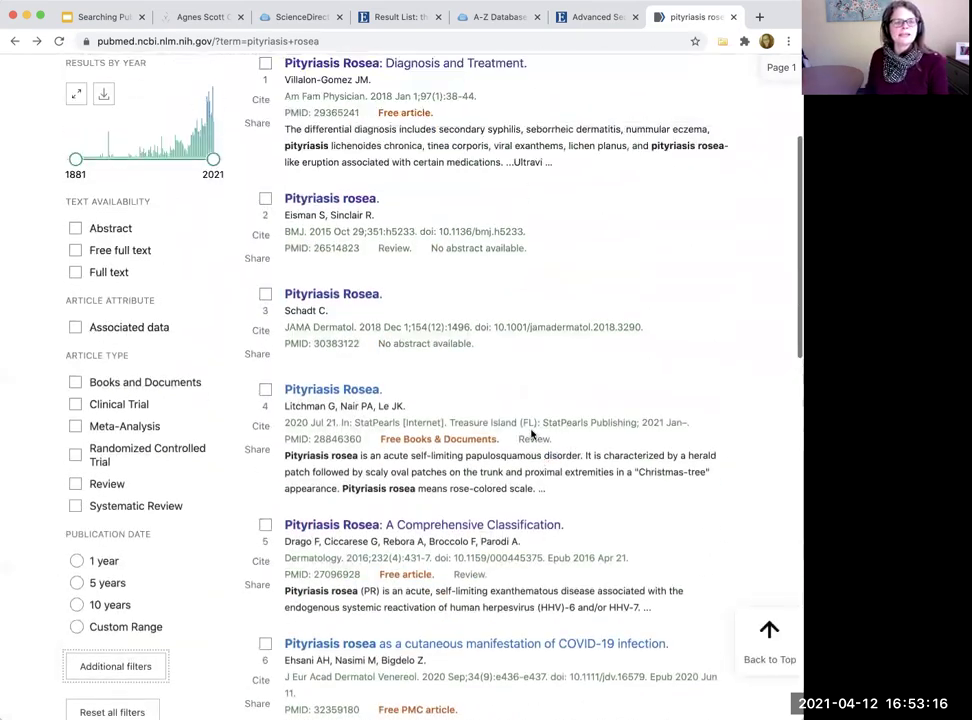
click(390, 160)
text(trea)
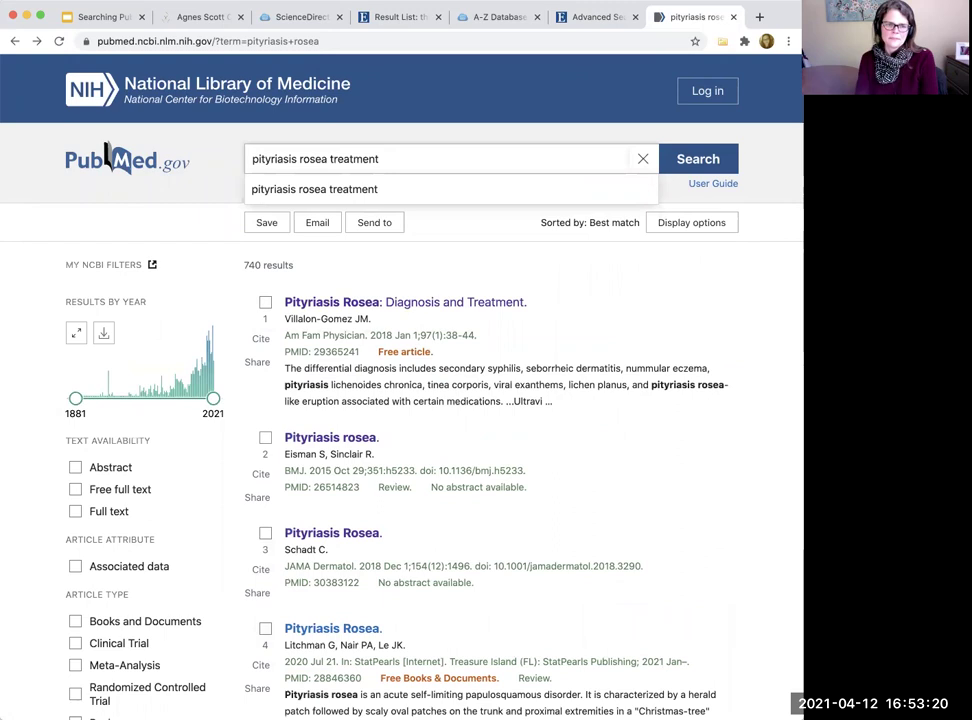
text(tment)
key(Return)
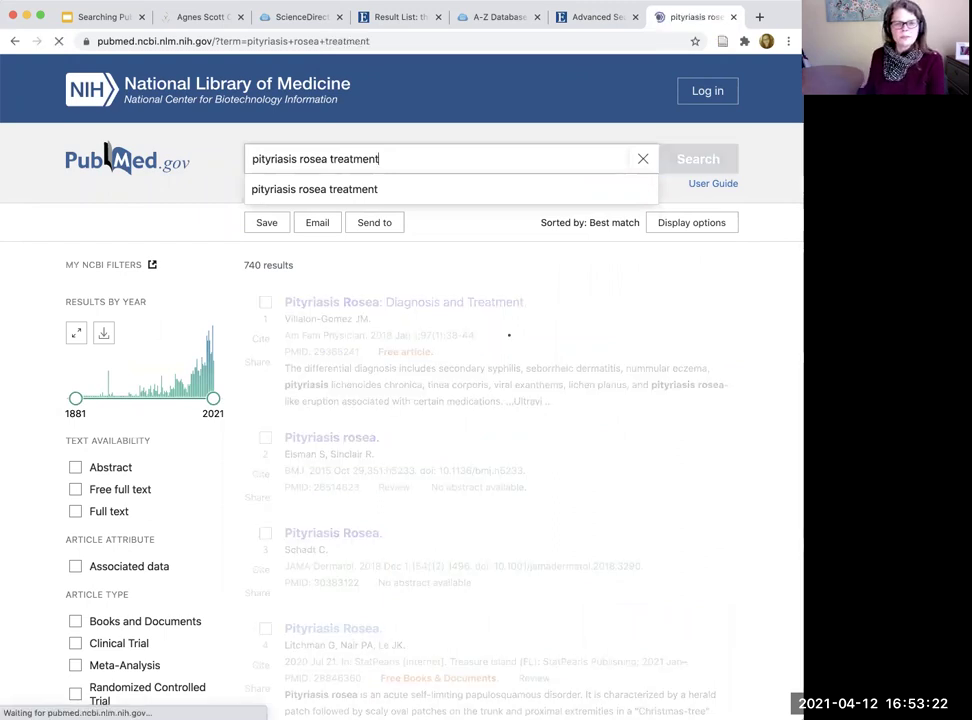
click(592, 17)
Run 'pityriasis rosea treatment' in EBSCO MEDLINE (45 results) and compare with PubMed's 254
scroll(405, 236, up, 5)
click(252, 160)
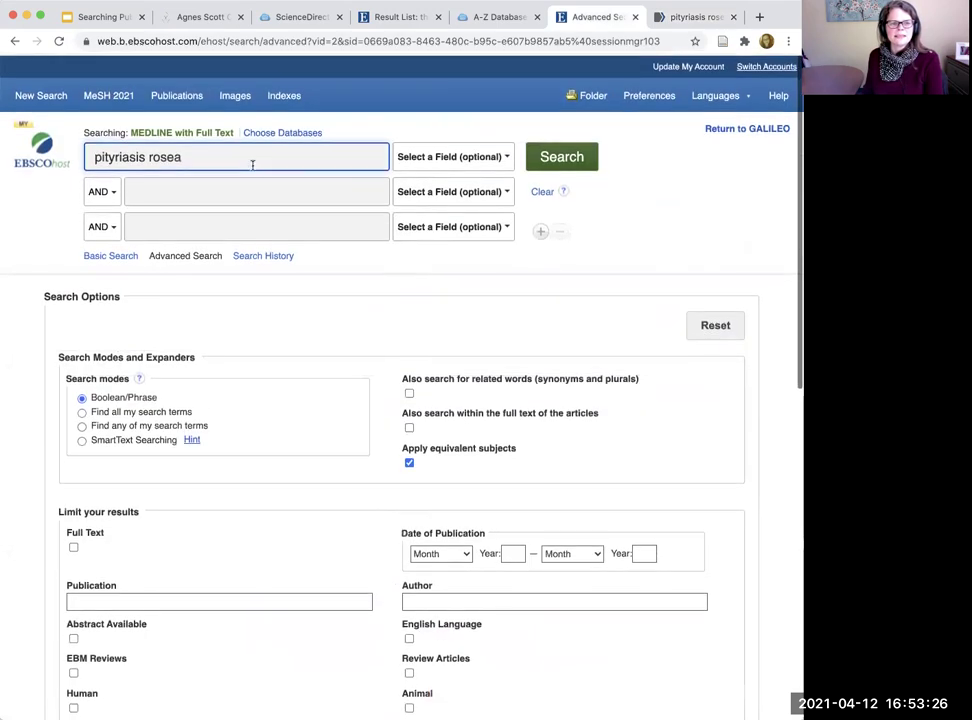
text(trea)
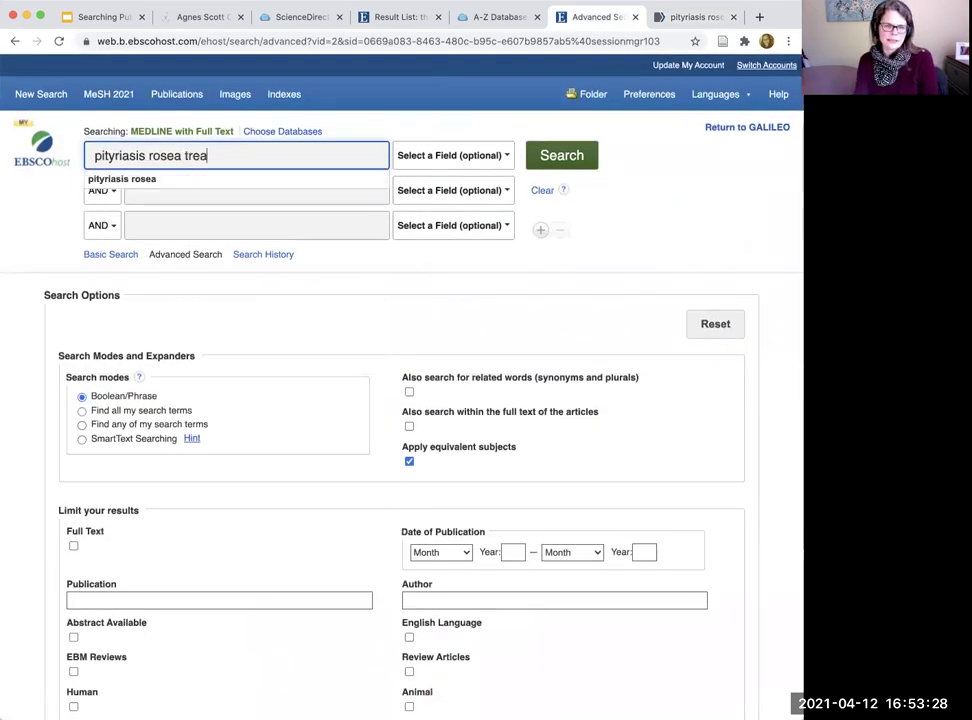
text(tment)
key(Return)
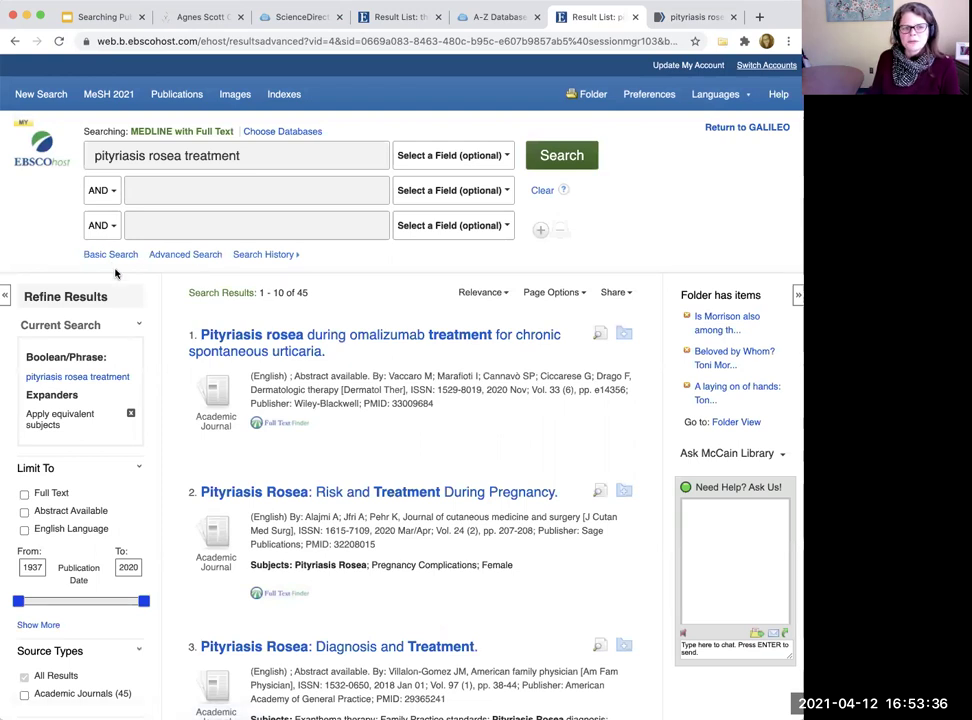
click(692, 17)
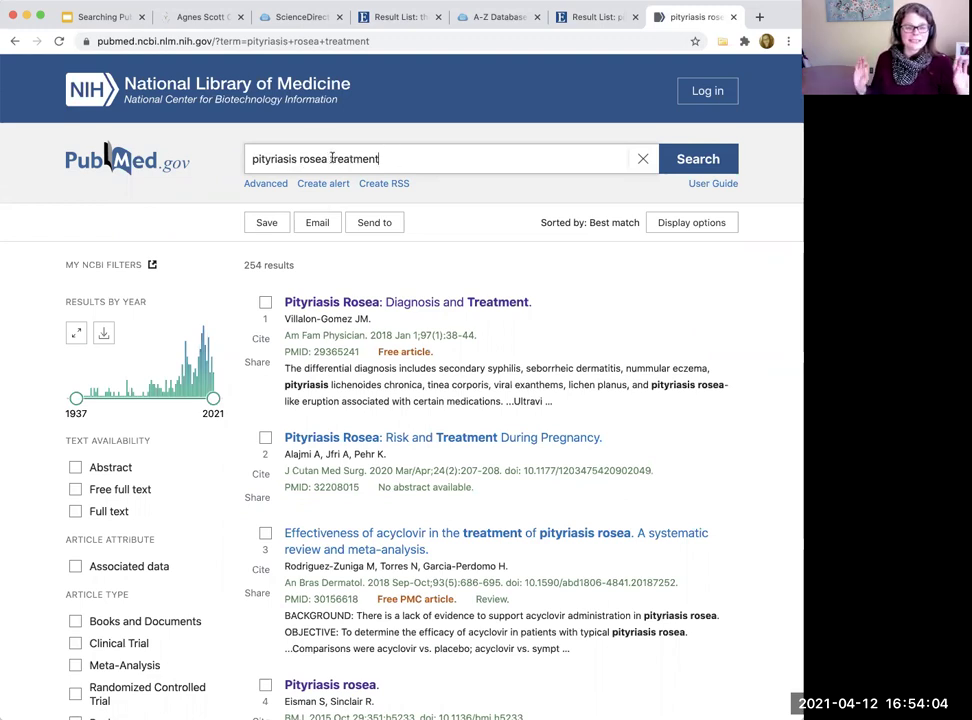
Highlight 'treatment', the 254 result count and 'pityriasis rosea' in the PubMed query
drag(330, 158, 387, 158)
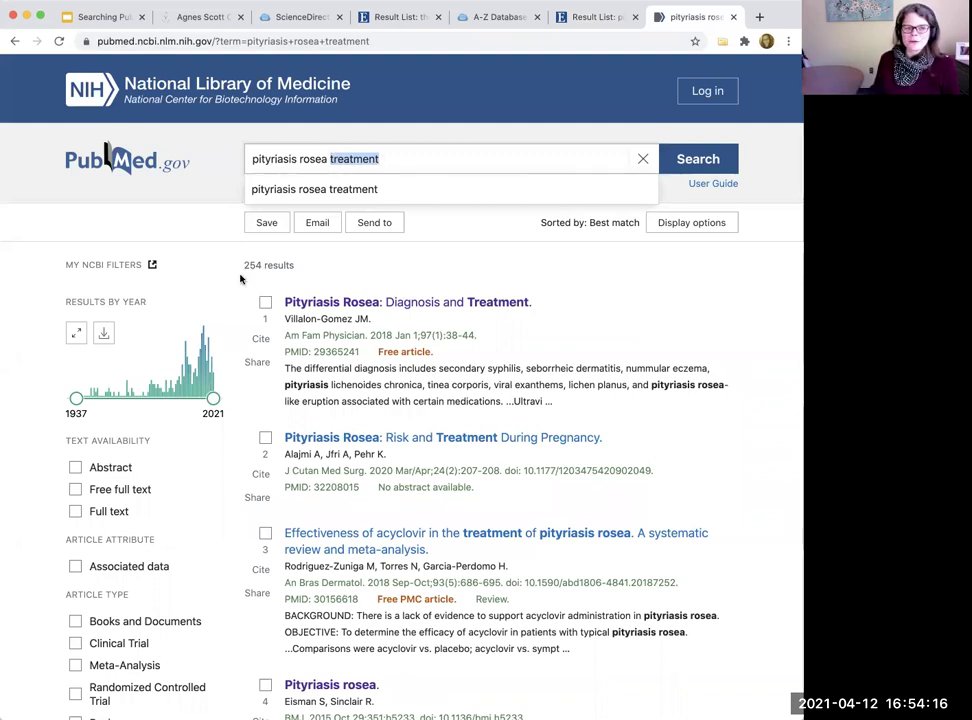
drag(263, 265, 244, 265)
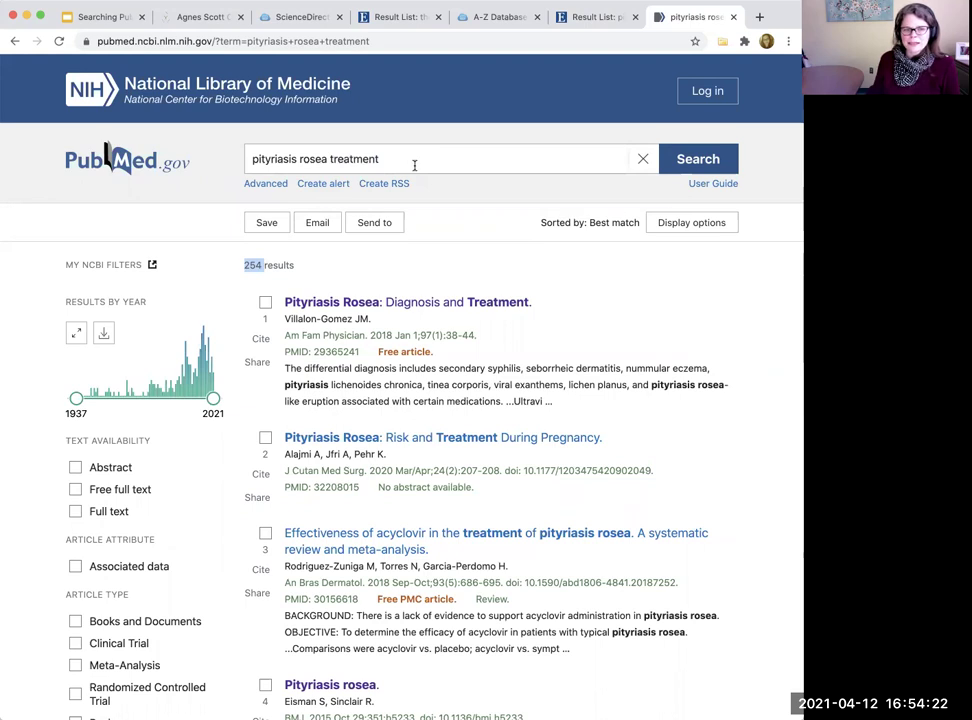
click(329, 158)
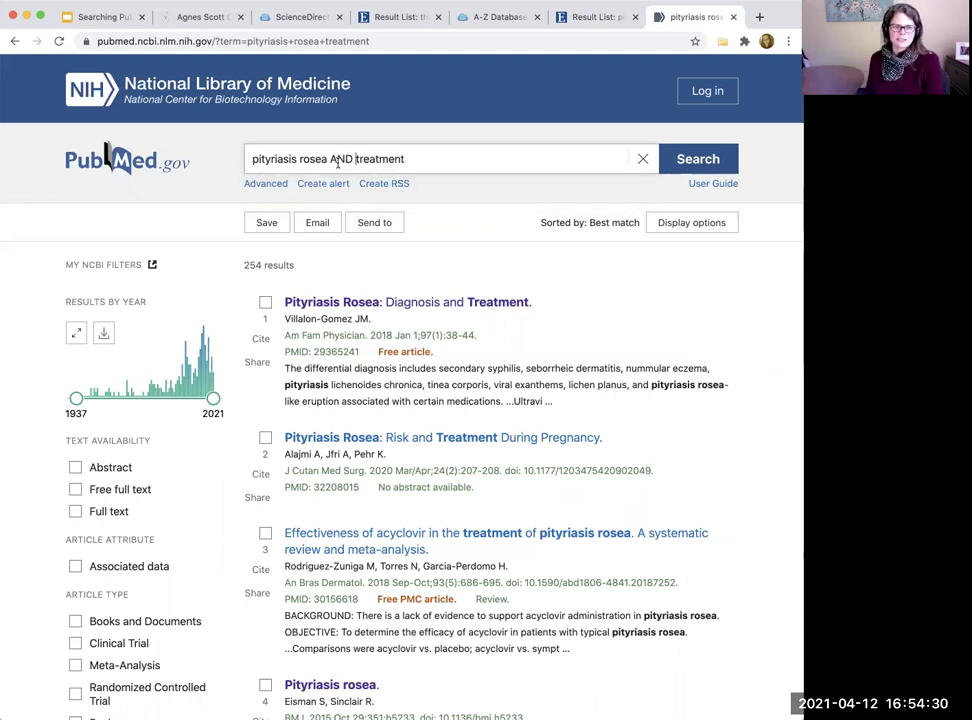
drag(251, 159, 321, 159)
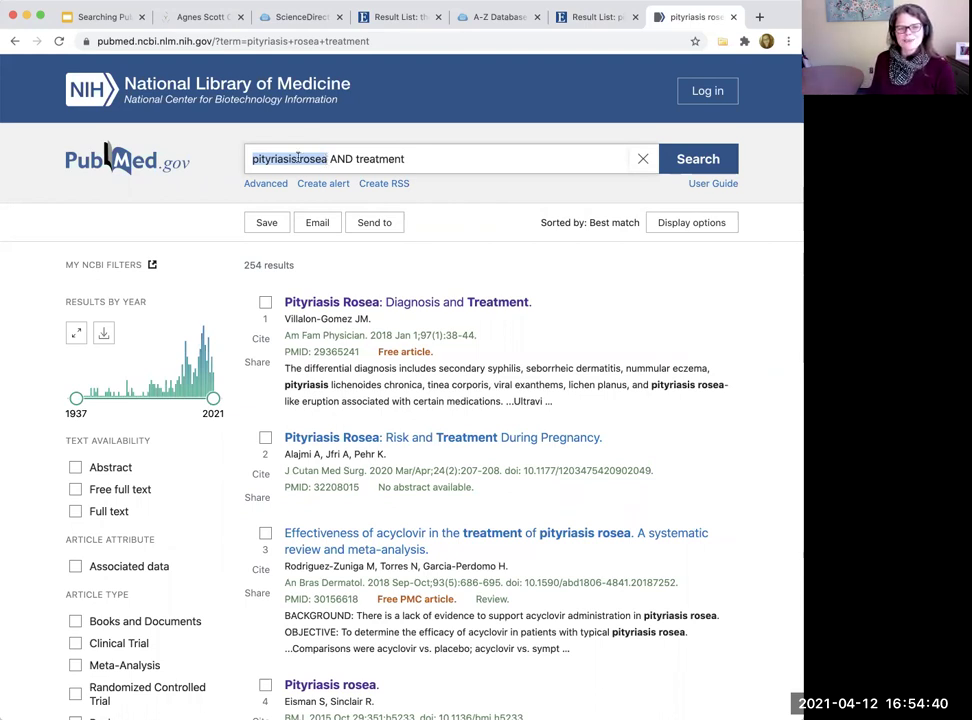
Rerun PubMed as 'pityriasis AND rosea AND treatment' (254 results), then return to EBSCOhost
click(298, 158)
text(AND)
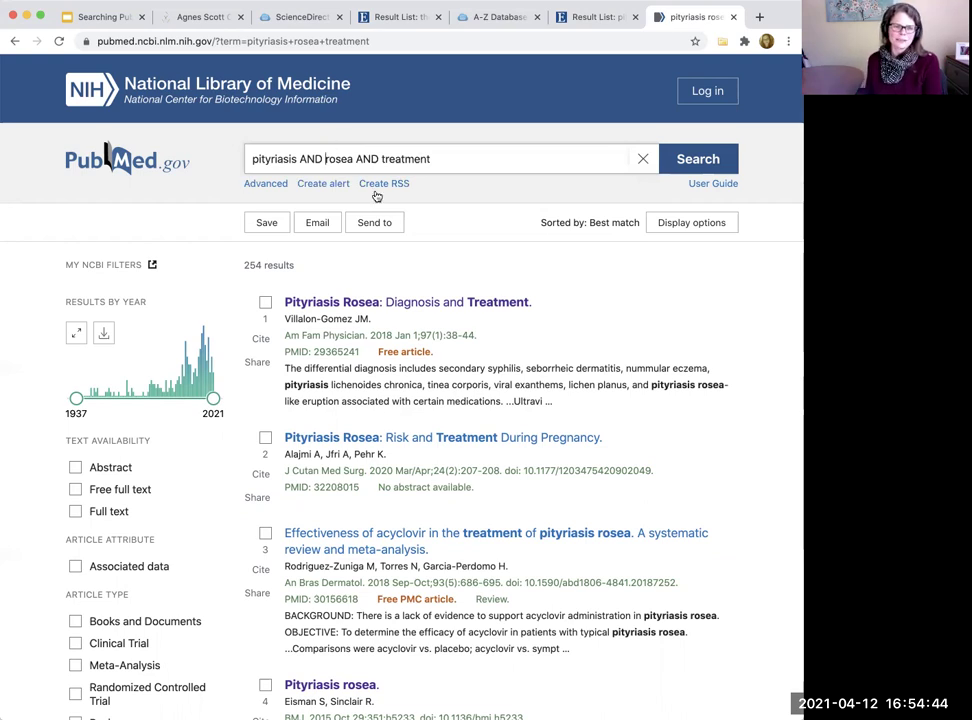
click(714, 166)
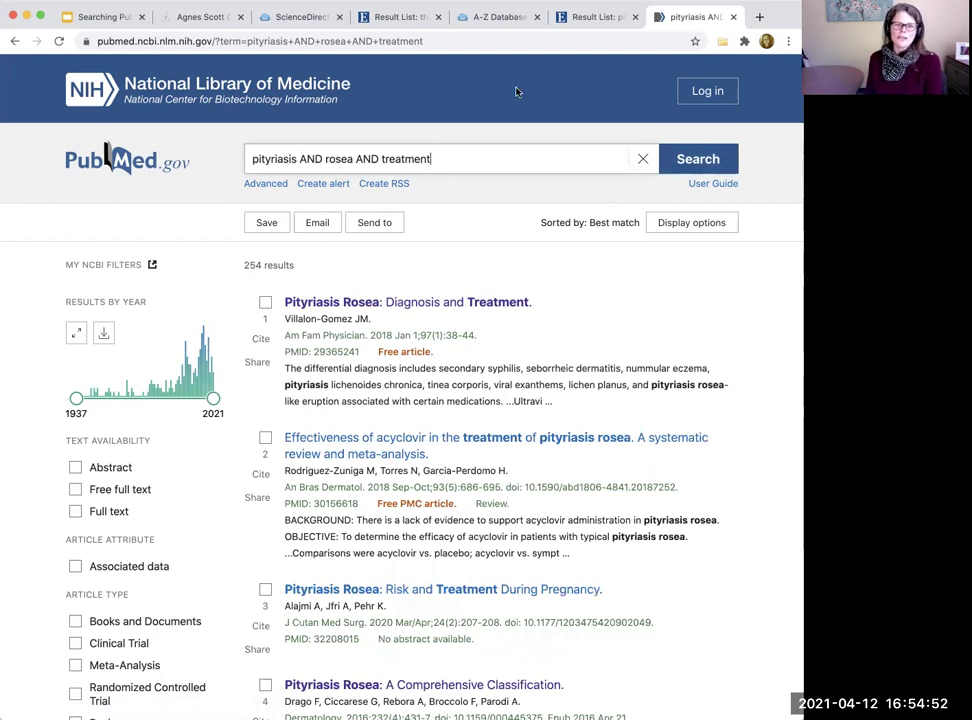
click(587, 18)
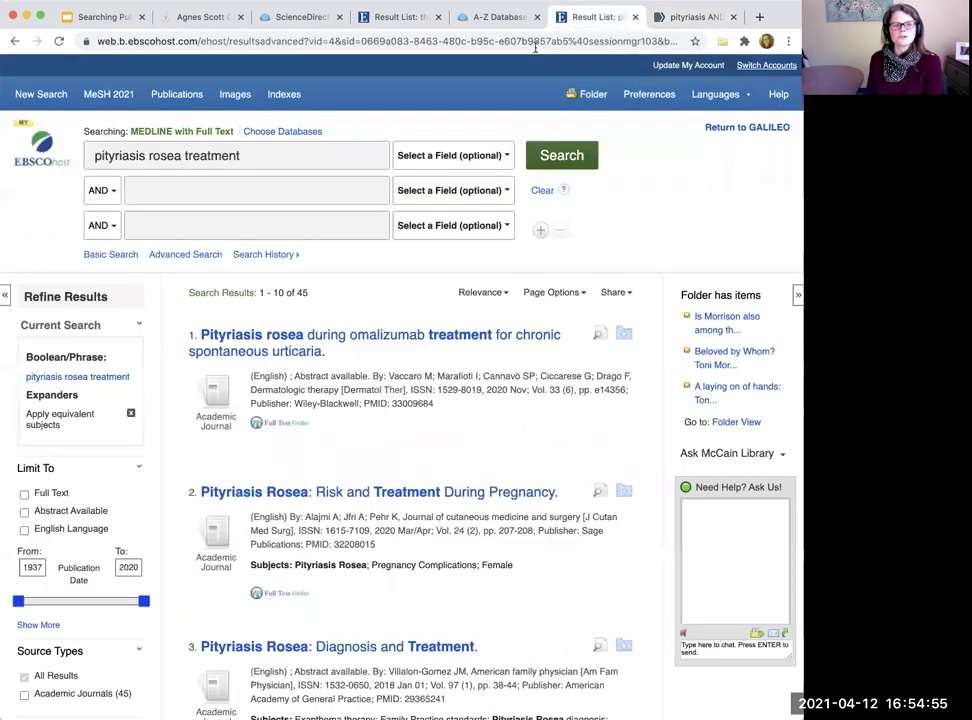
Search EBSCO MEDLINE for 'pityriasis AND rosea AND treatment', returning 120 results
click(147, 155)
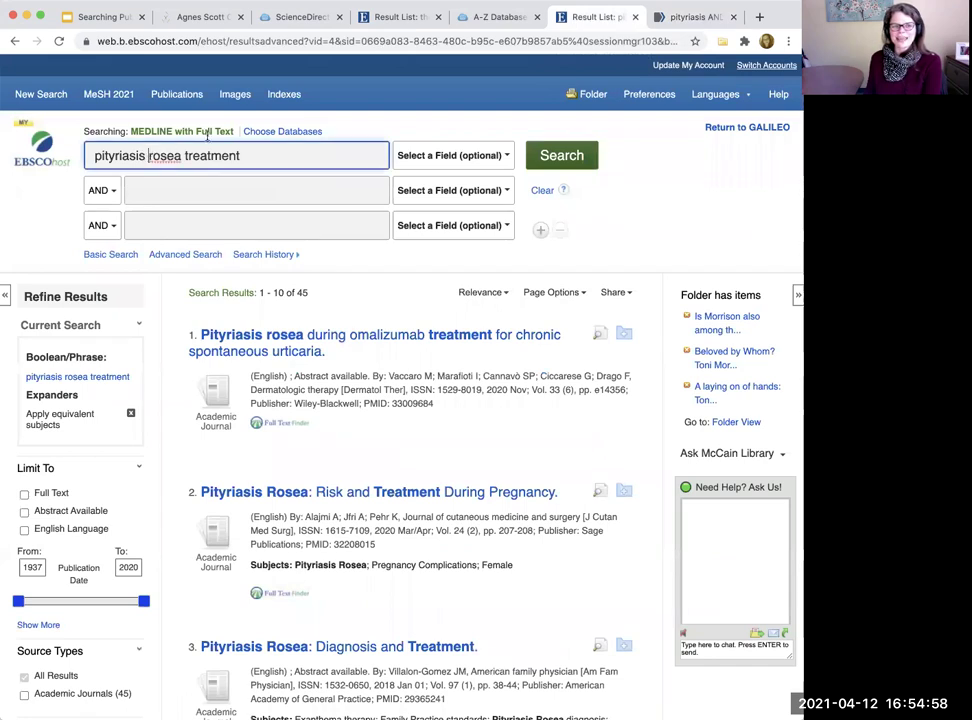
text(AND rosea )
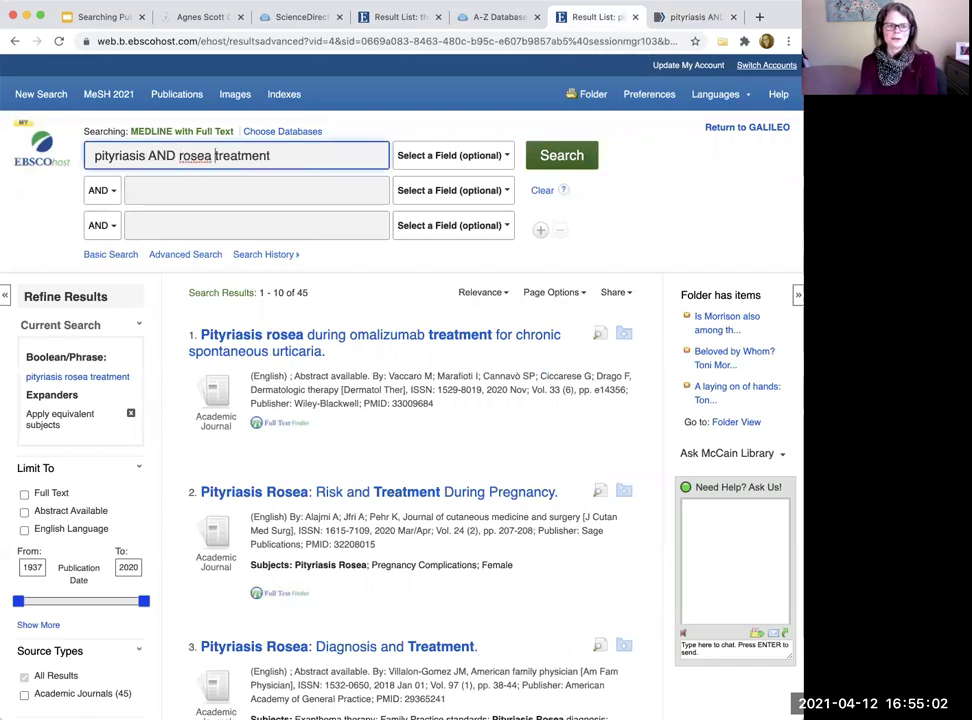
text(AND)
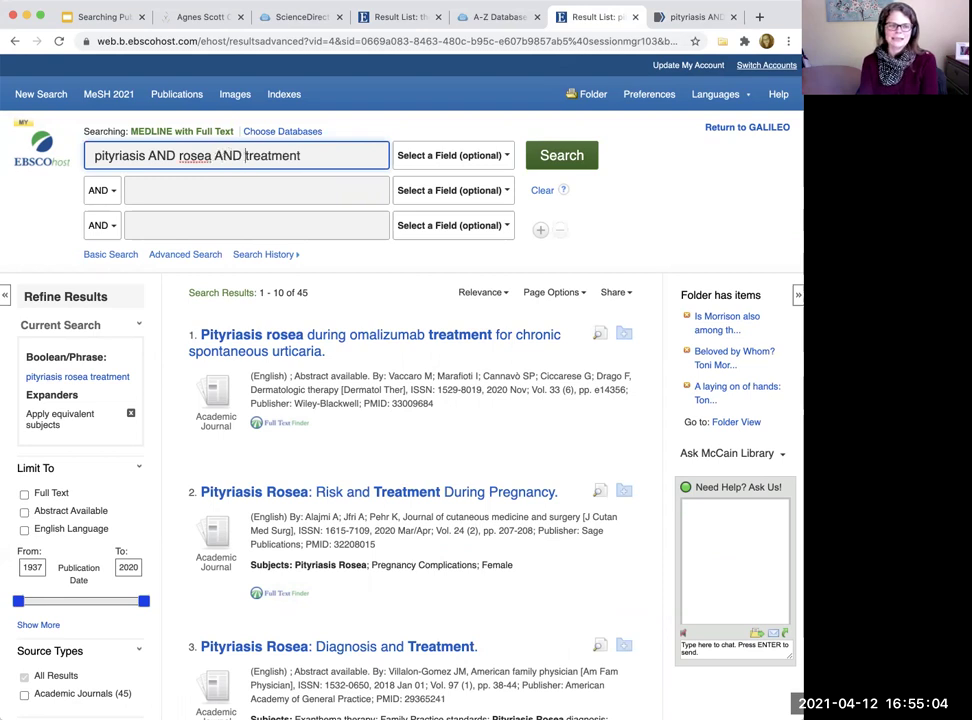
key(Return)
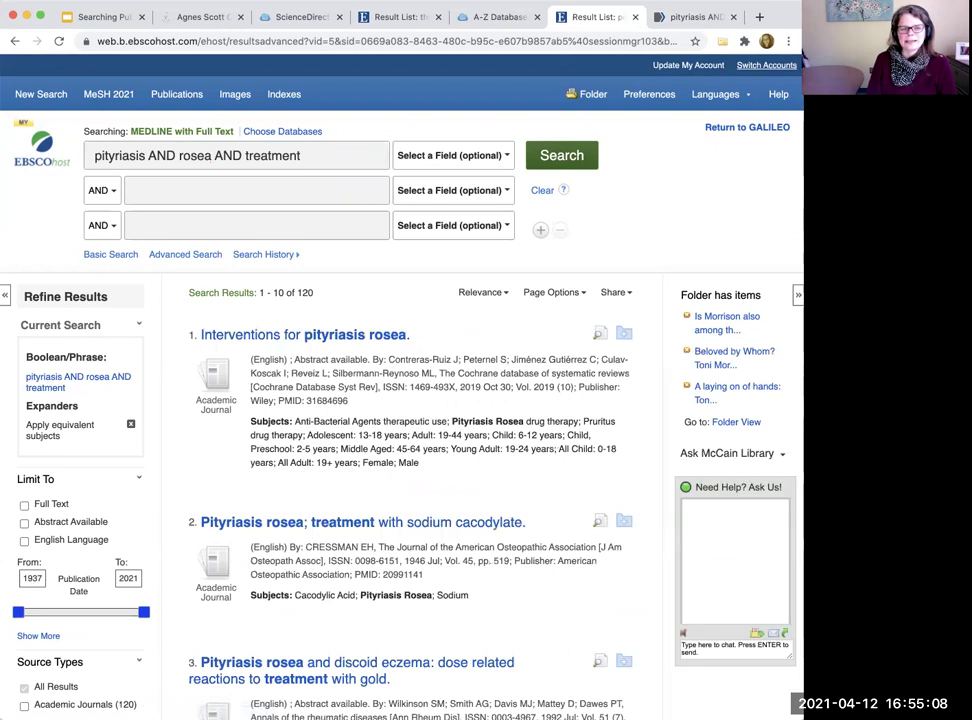
Trim the first search line back to 'pityriasis rosea' by deleting the ANDs and 'AND treatment'
scroll(200, 150, down, 1)
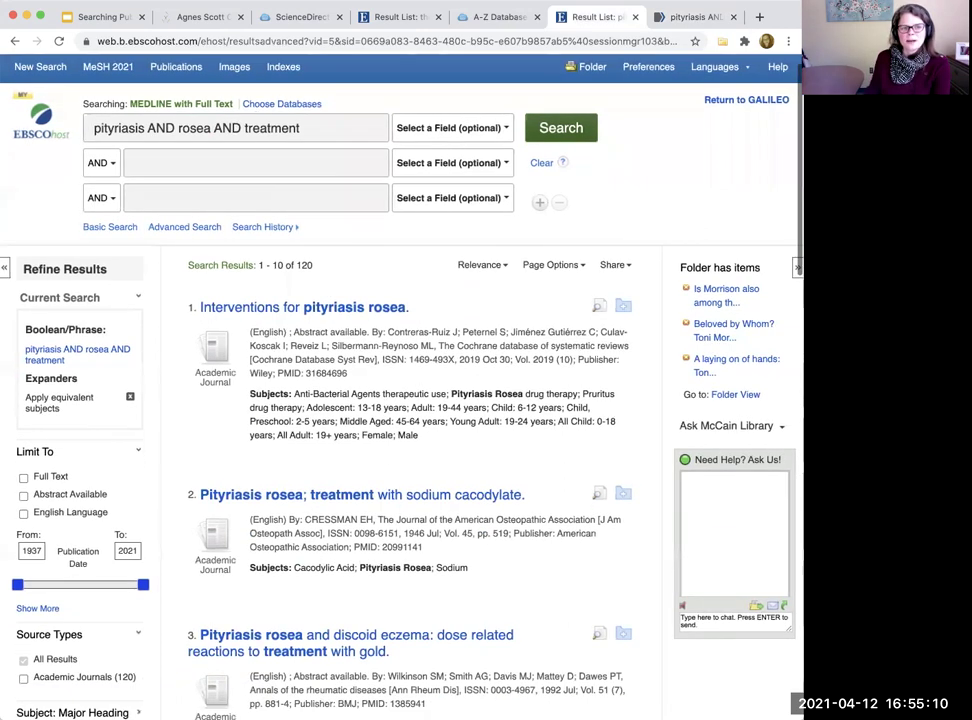
double_click(162, 128)
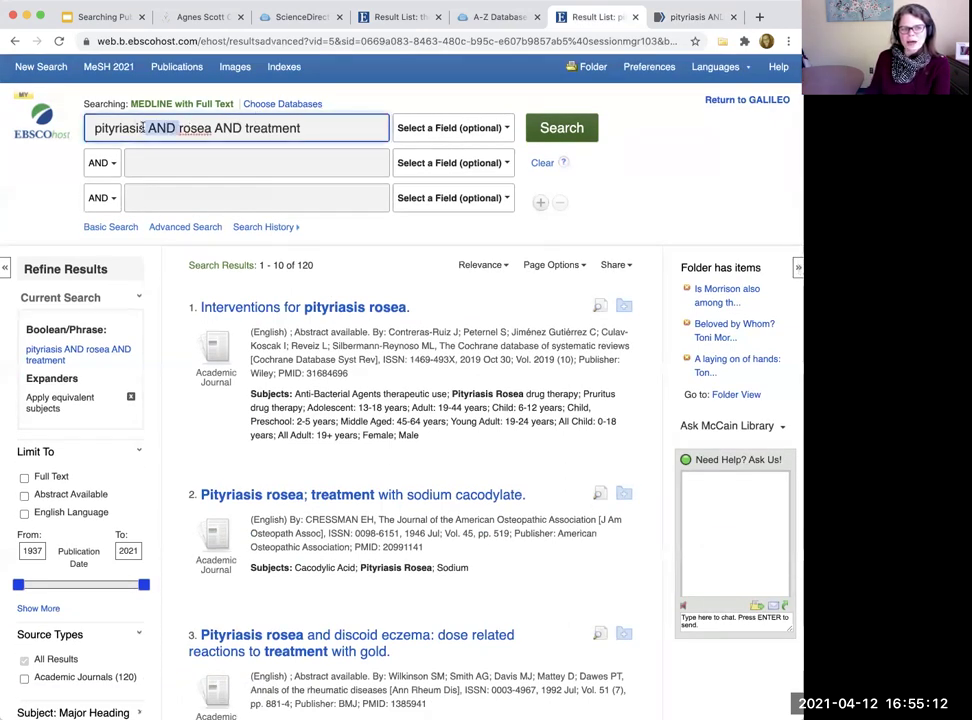
key(BackSpace)
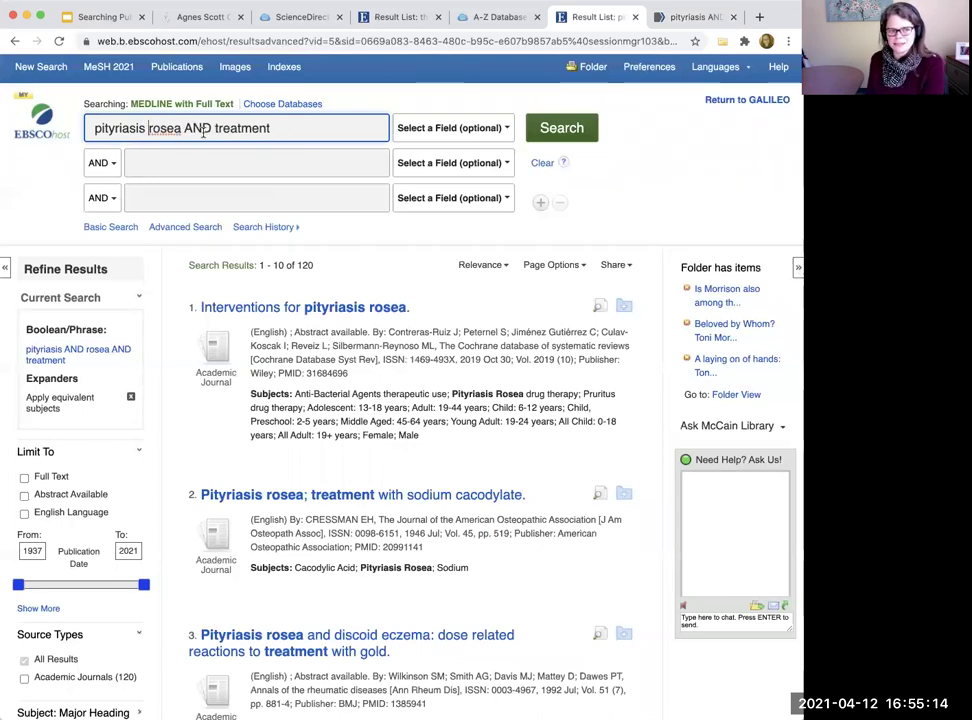
drag(266, 128, 187, 129)
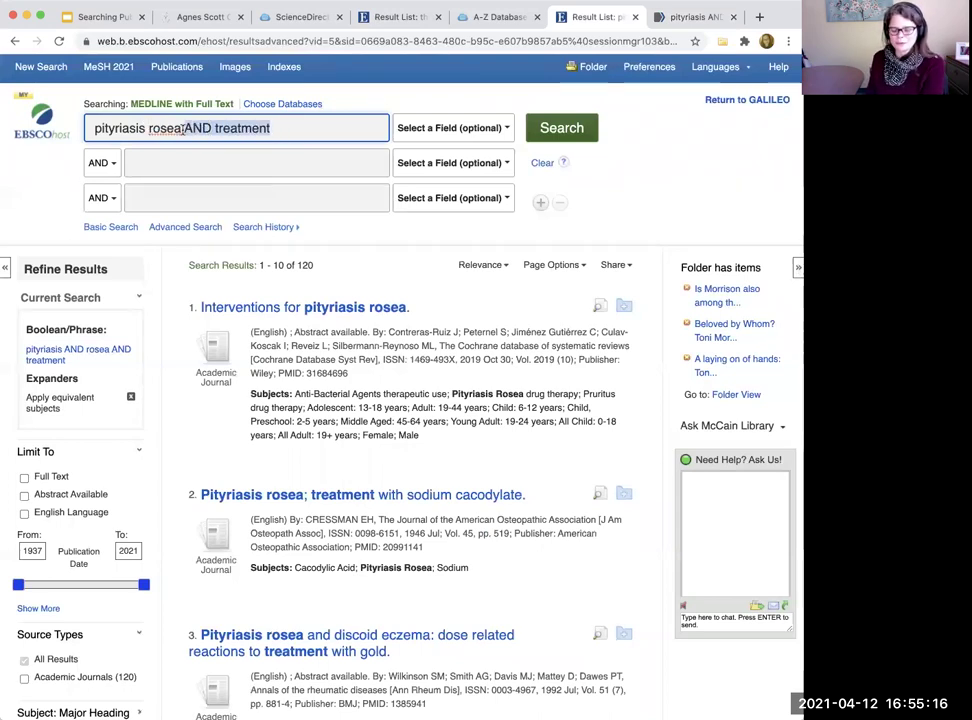
key(BackSpace)
Add 'treatment' on a second search line limited to TX All Text
click(166, 165)
text(treatm)
key(BackSpace)
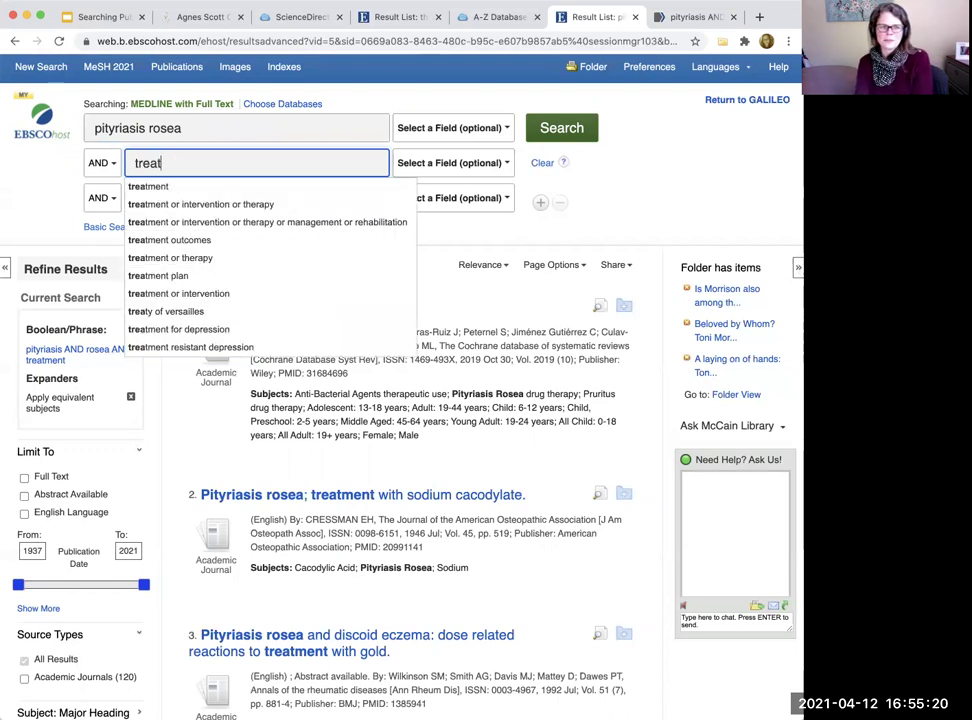
text(e)
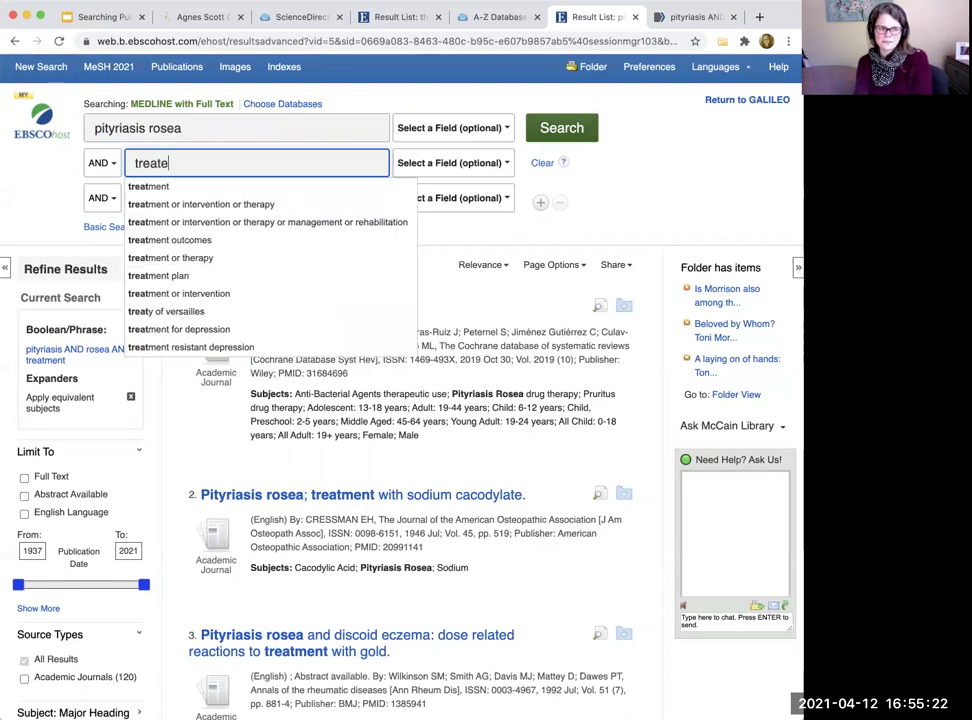
key(BackSpace)
text(ment)
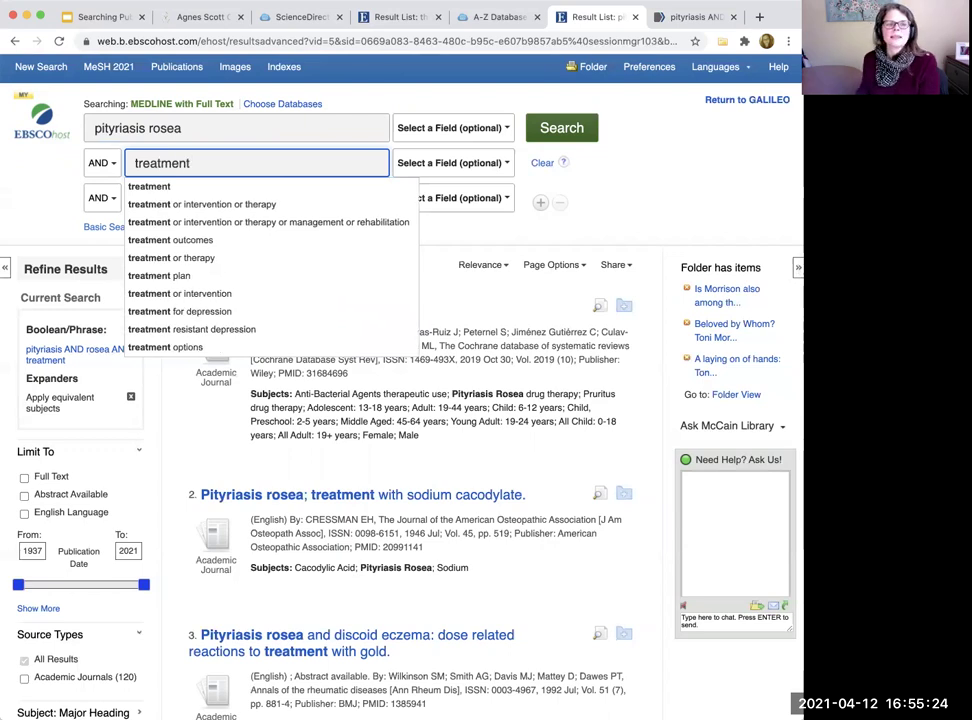
click(370, 98)
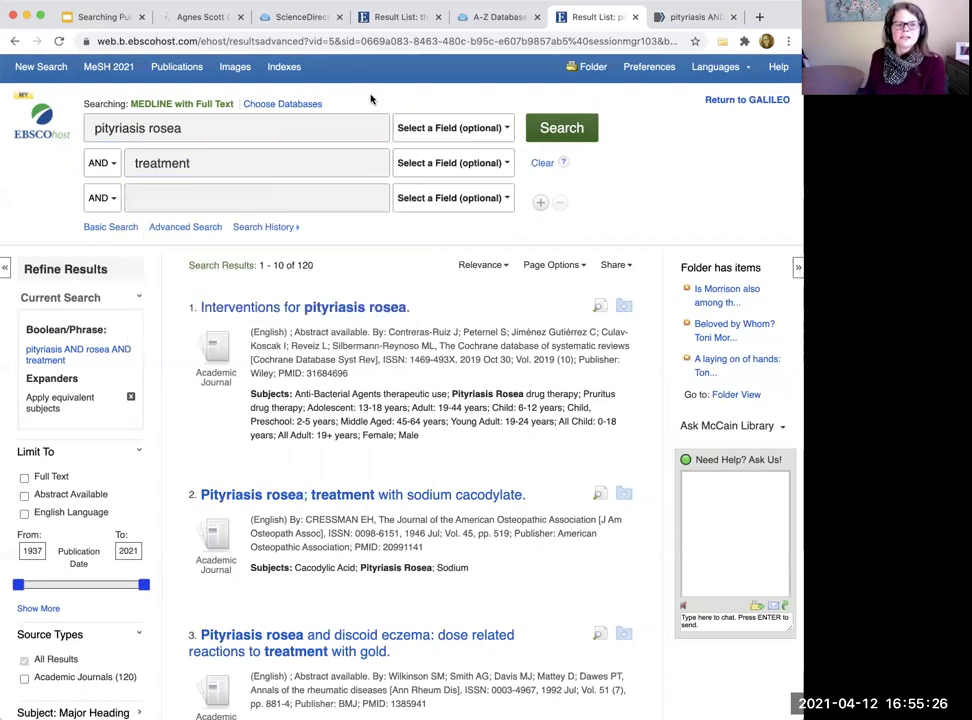
click(447, 164)
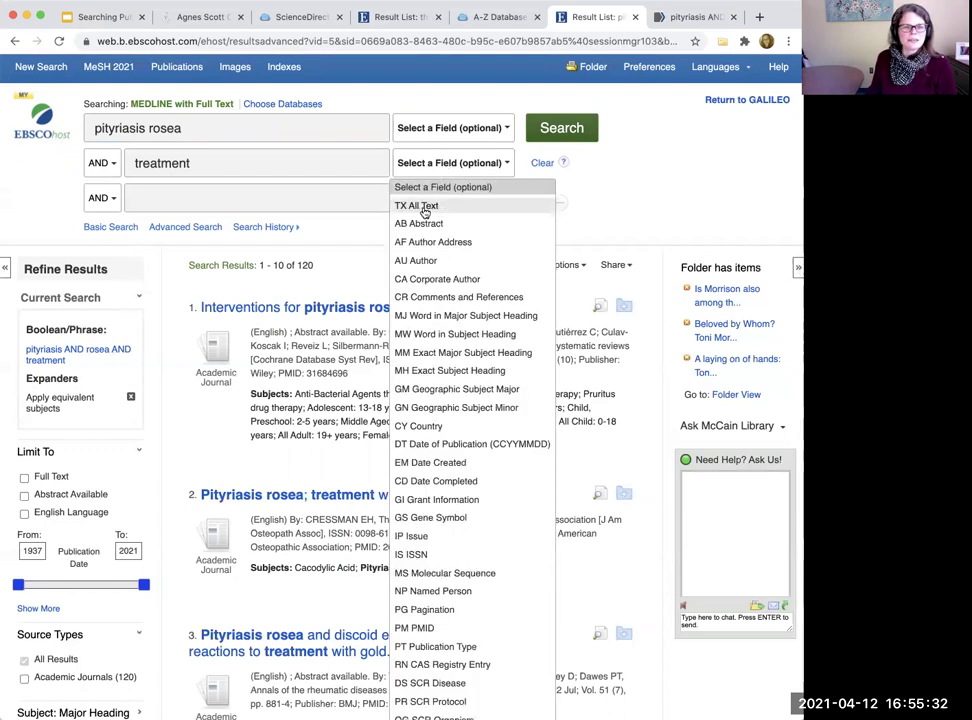
click(424, 212)
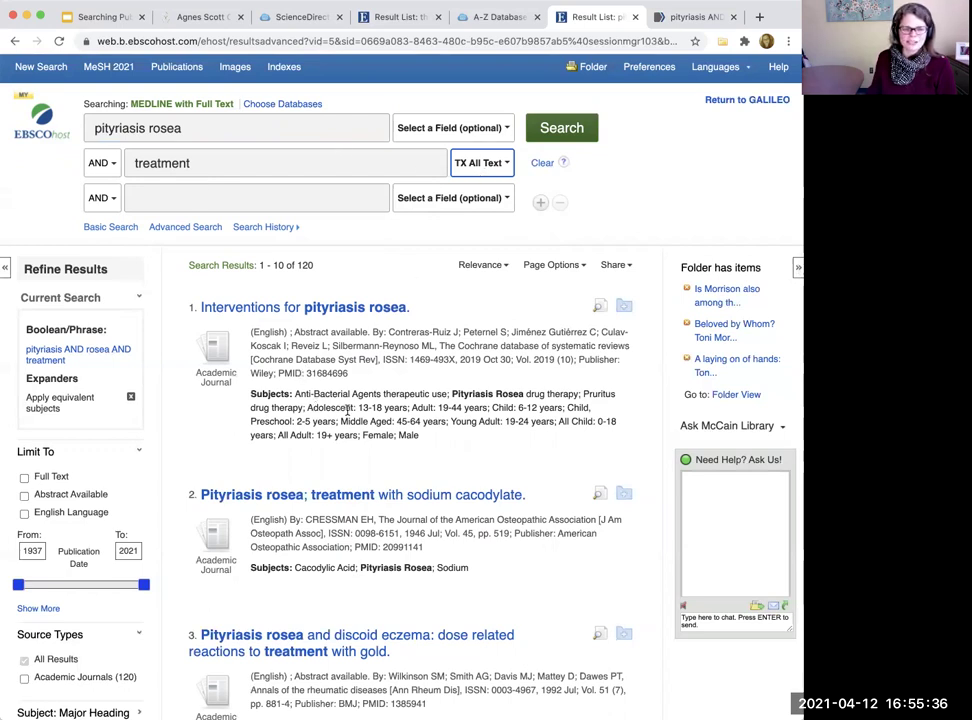
Compare against the PubMed results, then go back to the EBSCOhost search
click(685, 17)
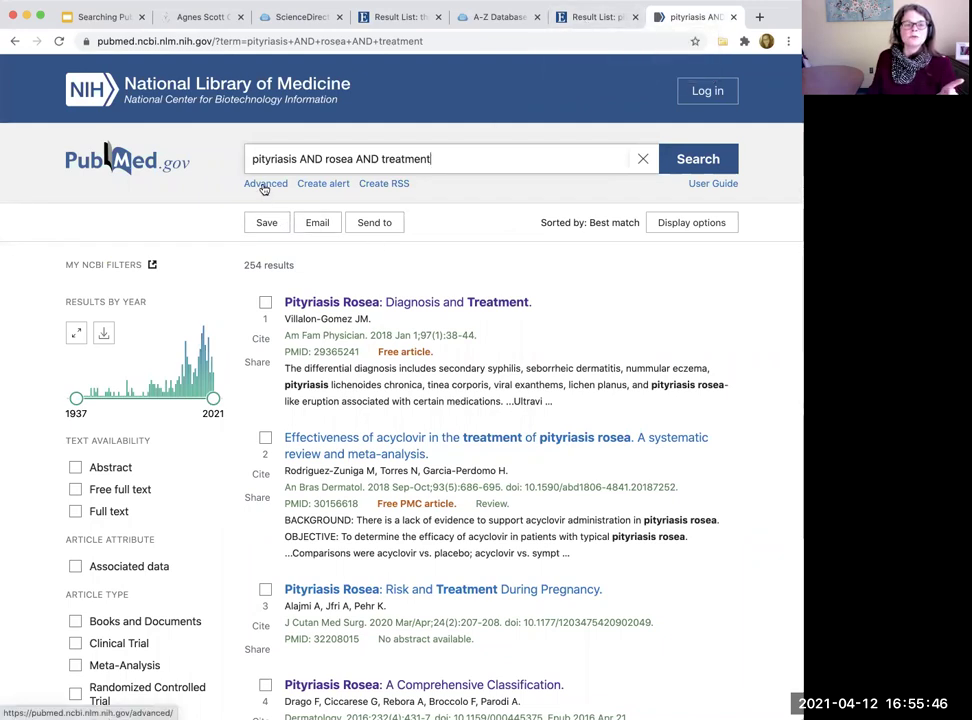
click(588, 18)
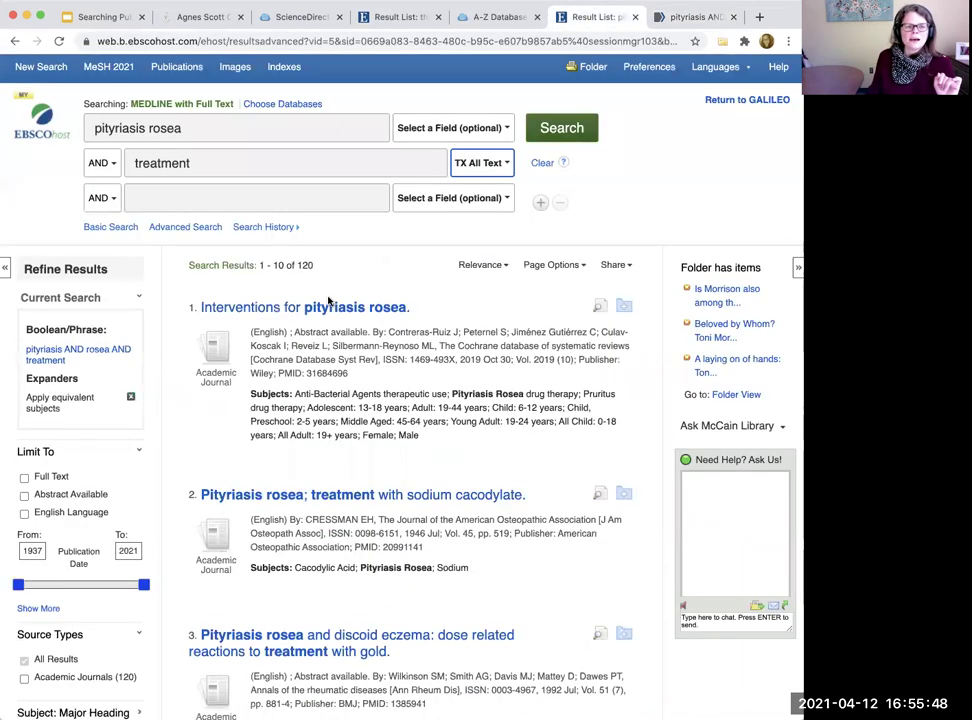
scroll(338, 247, down, 1)
Extend the second line with 'or antiviral or acyclovir' alternatives and run the search
click(283, 157)
text(or )
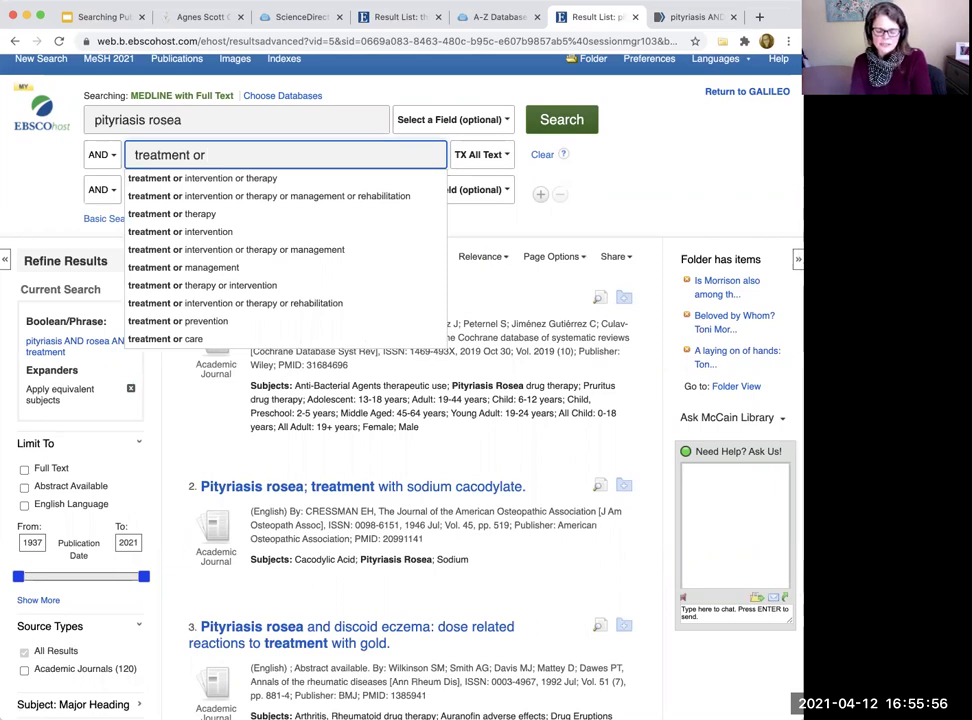
text(ac)
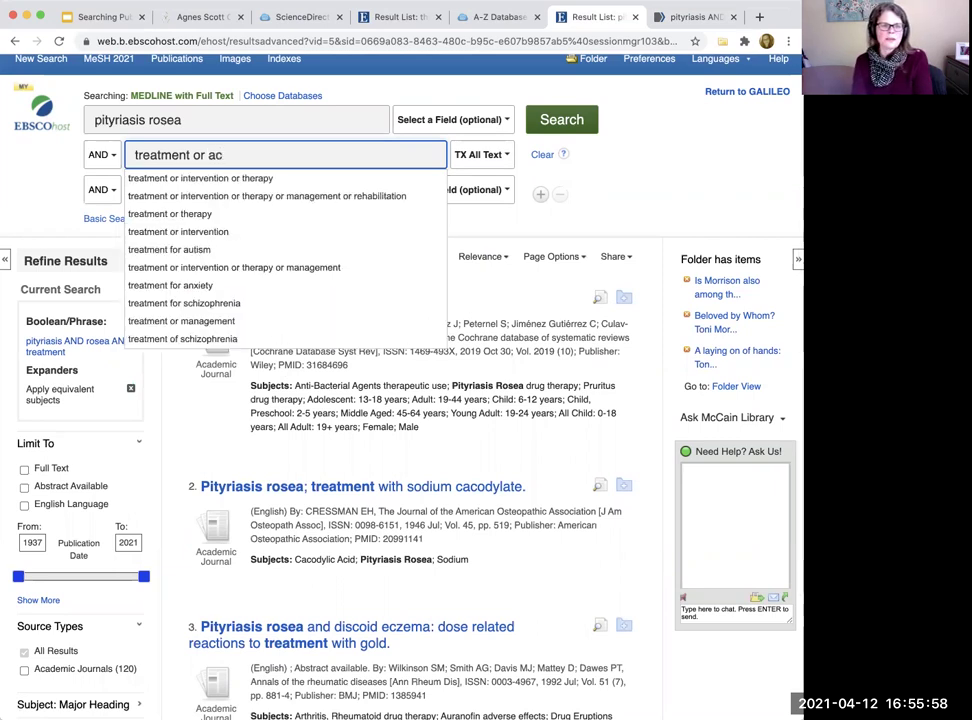
key(BackSpace)
text(ntiviral )
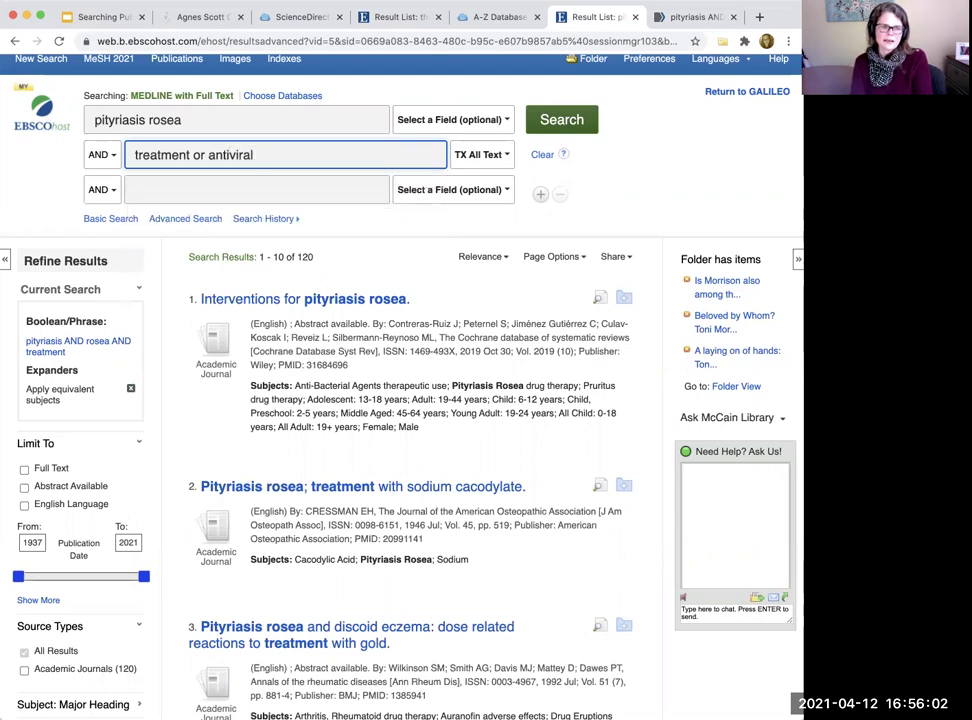
text(or acyv)
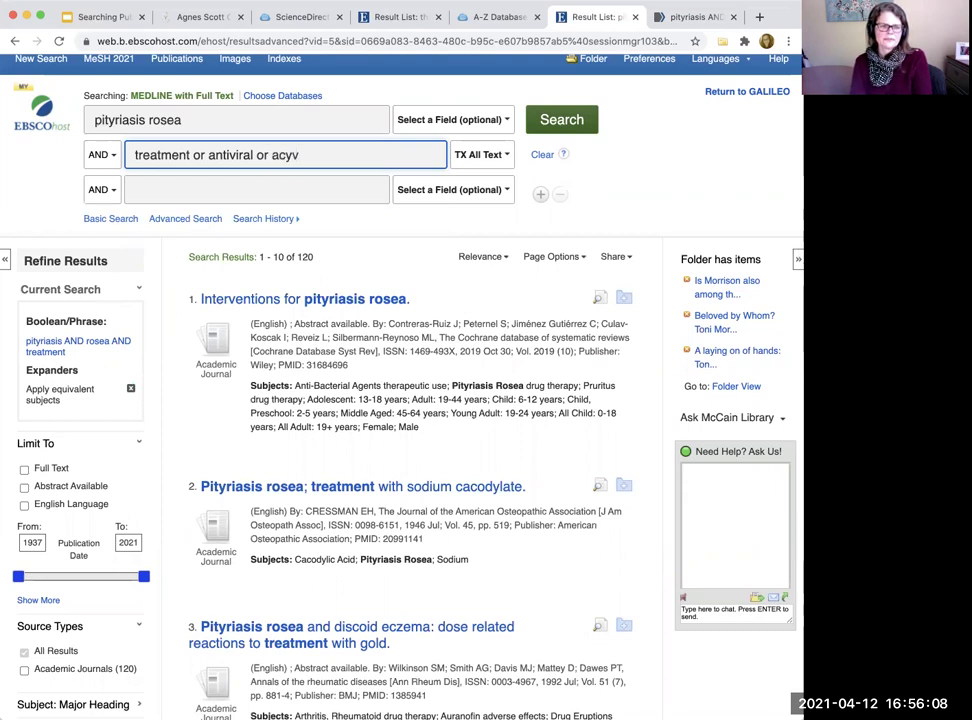
key(BackSpace)
text(clv)
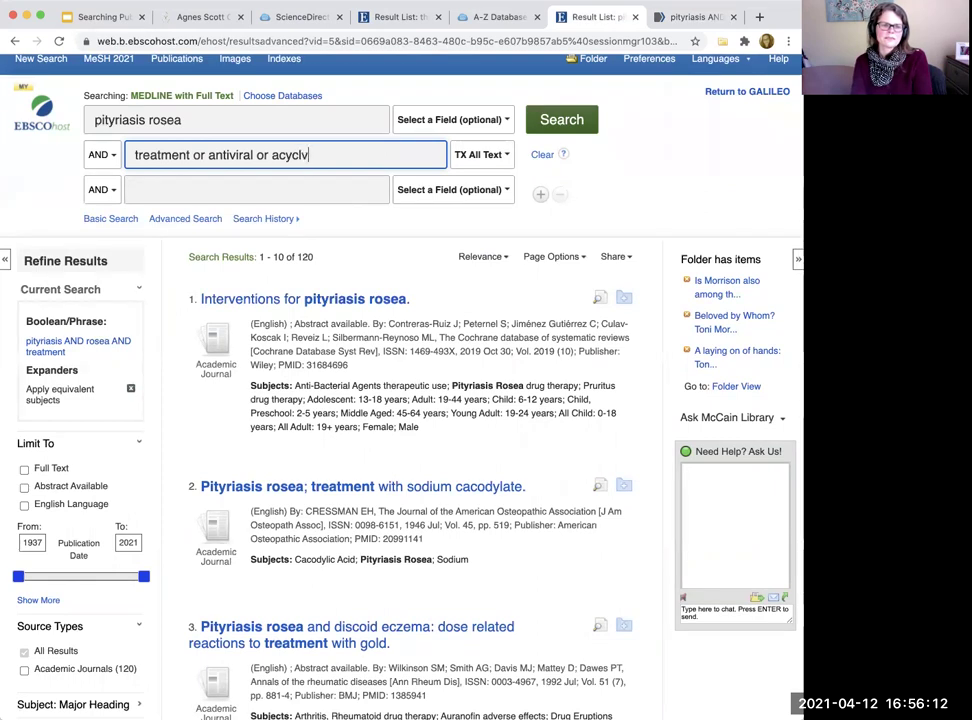
text(oir)
key(Return)
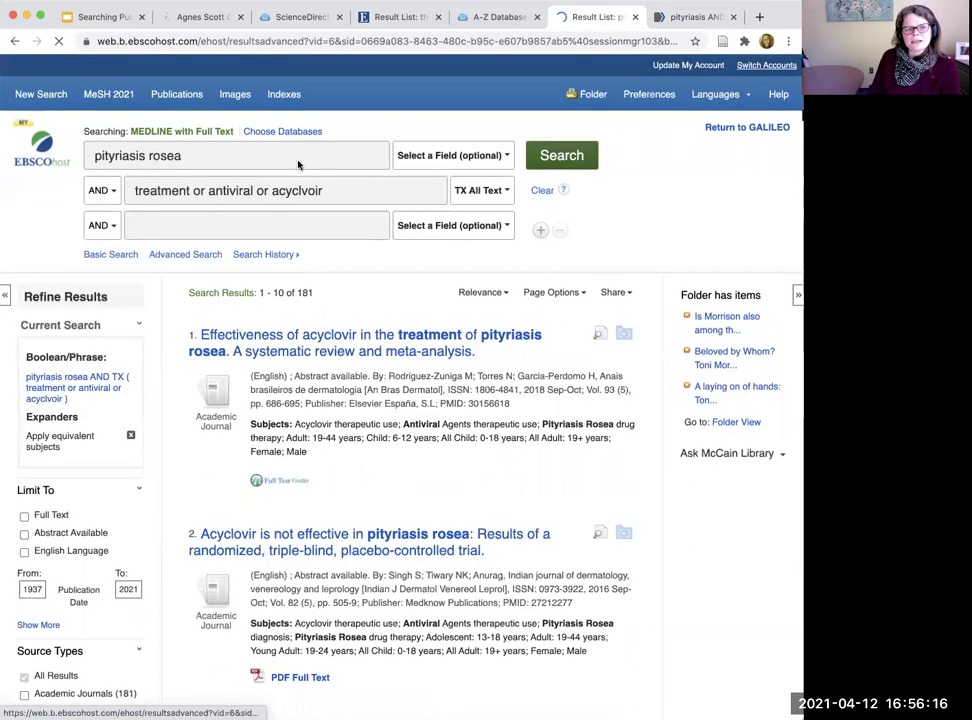
Correct the misspelled acyclovir from the spelling suggestions and rerun the search
click(285, 190)
right_click(303, 191)
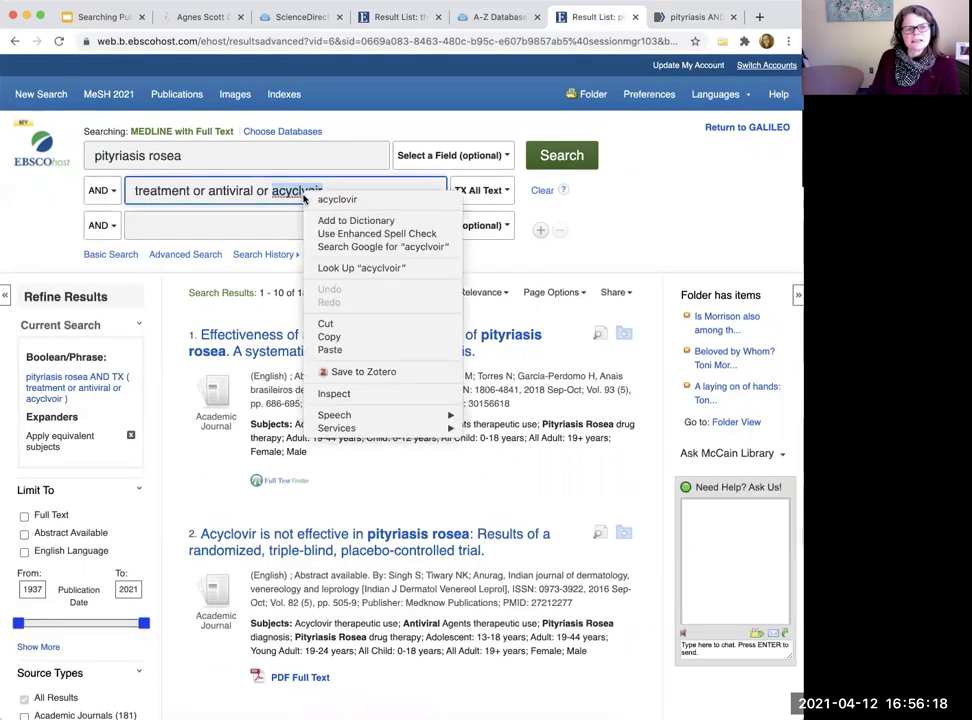
click(376, 200)
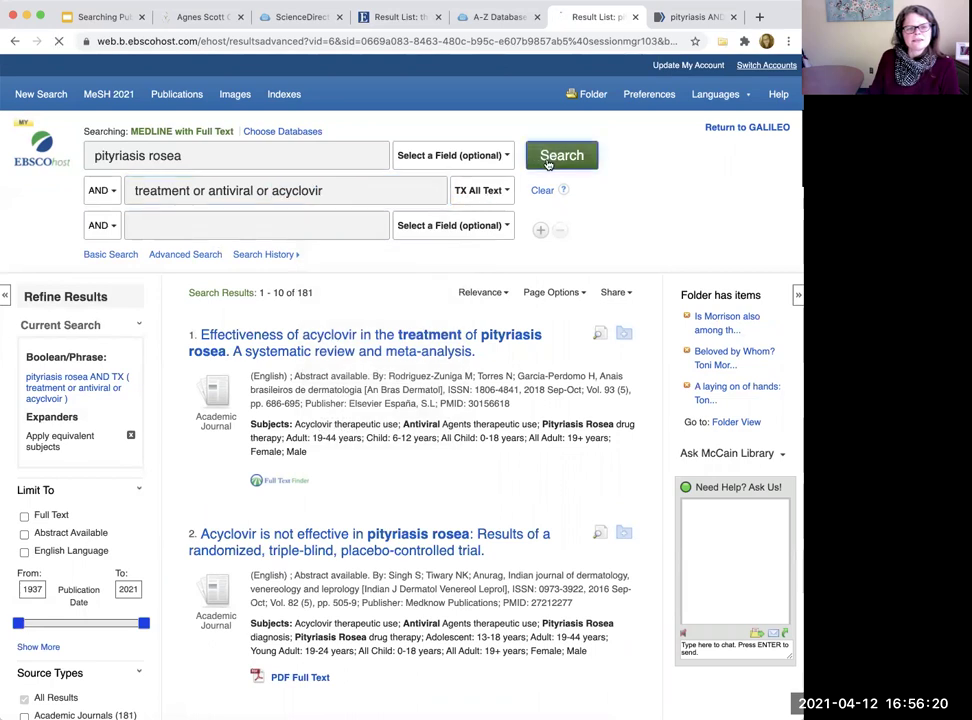
click(550, 161)
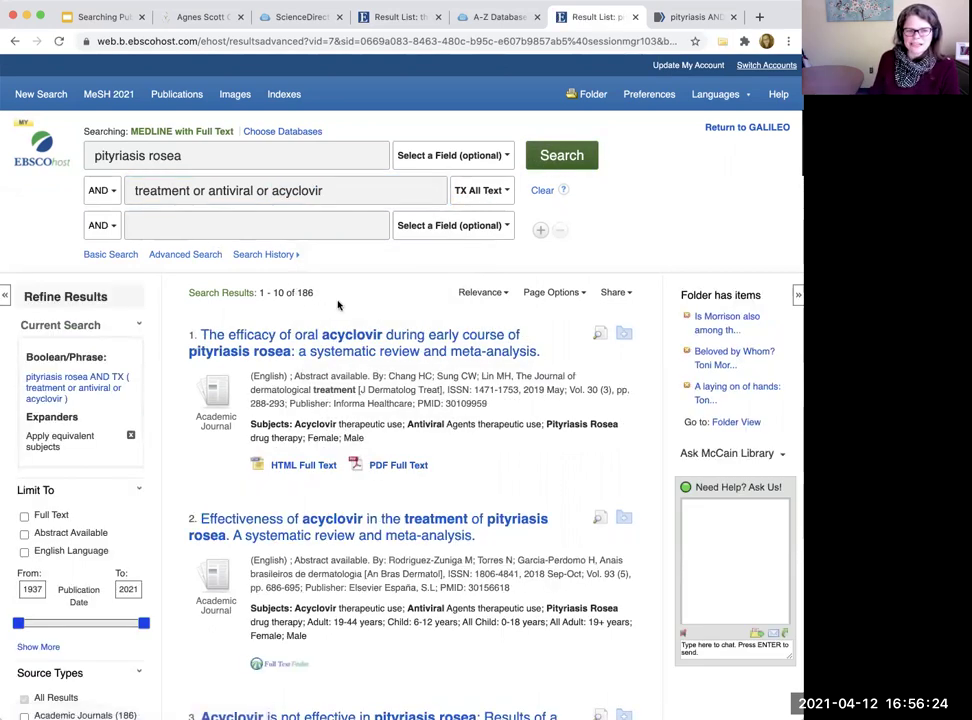
Scan the 186 results and open Full Text Finder for the second result, the acyclovir systematic review
scroll(334, 296, down, 1)
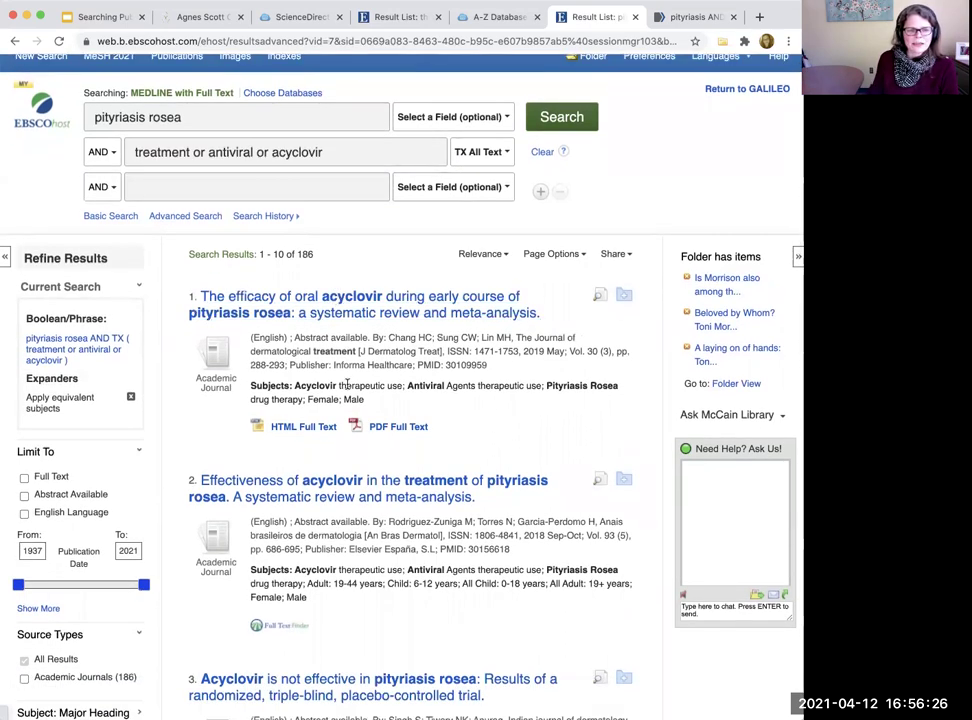
scroll(501, 369, down, 1)
scroll(219, 163, up, 2)
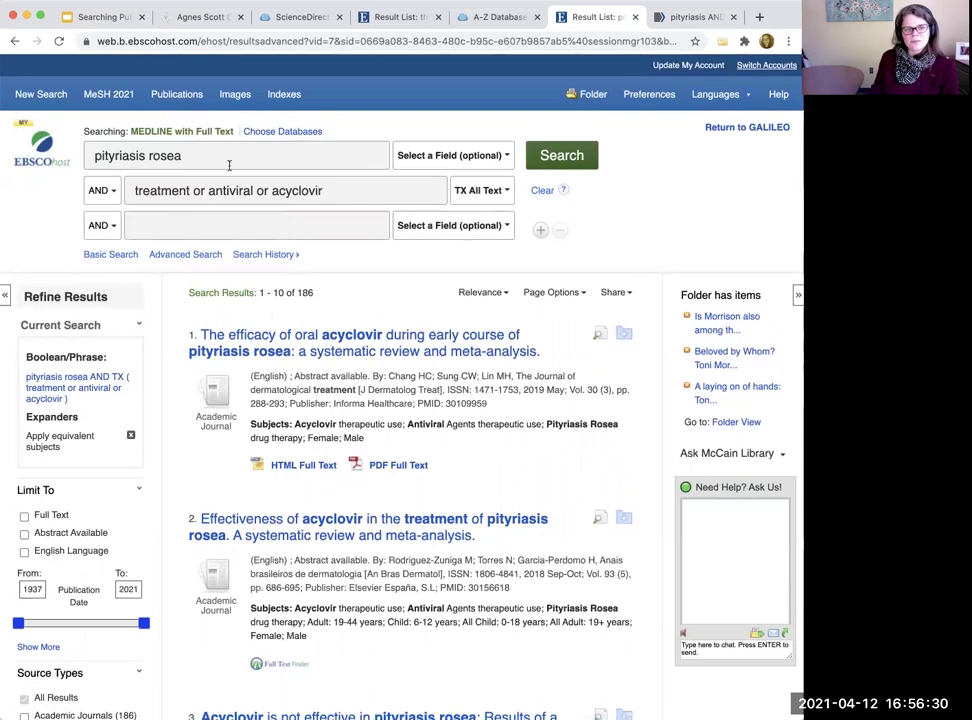
scroll(290, 325, down, 3)
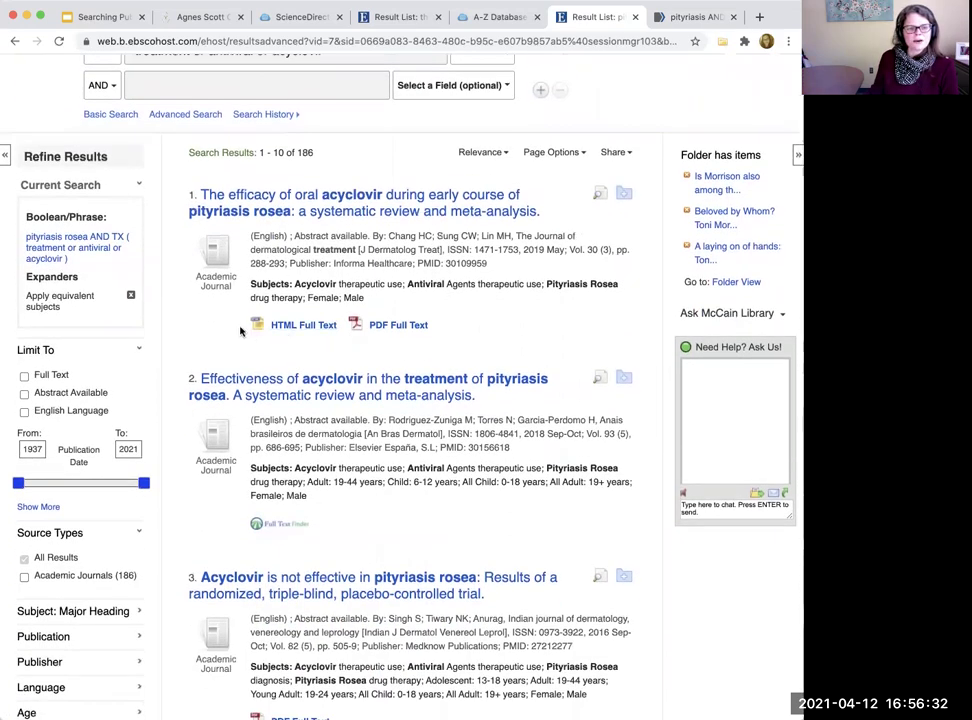
scroll(346, 335, down, 1)
scroll(346, 335, down, 5)
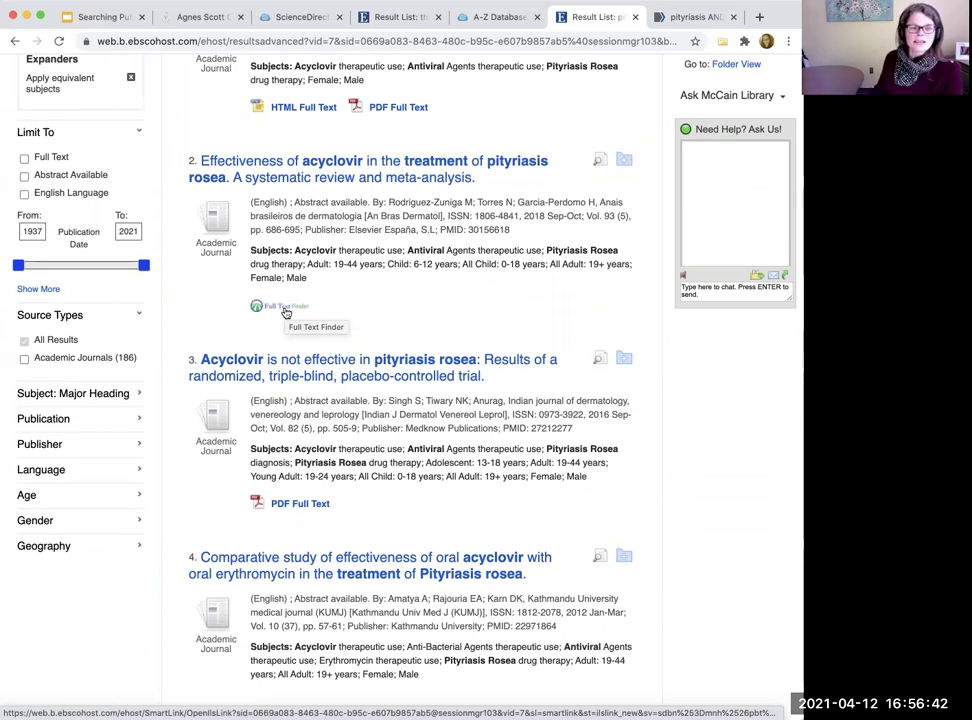
click(285, 313)
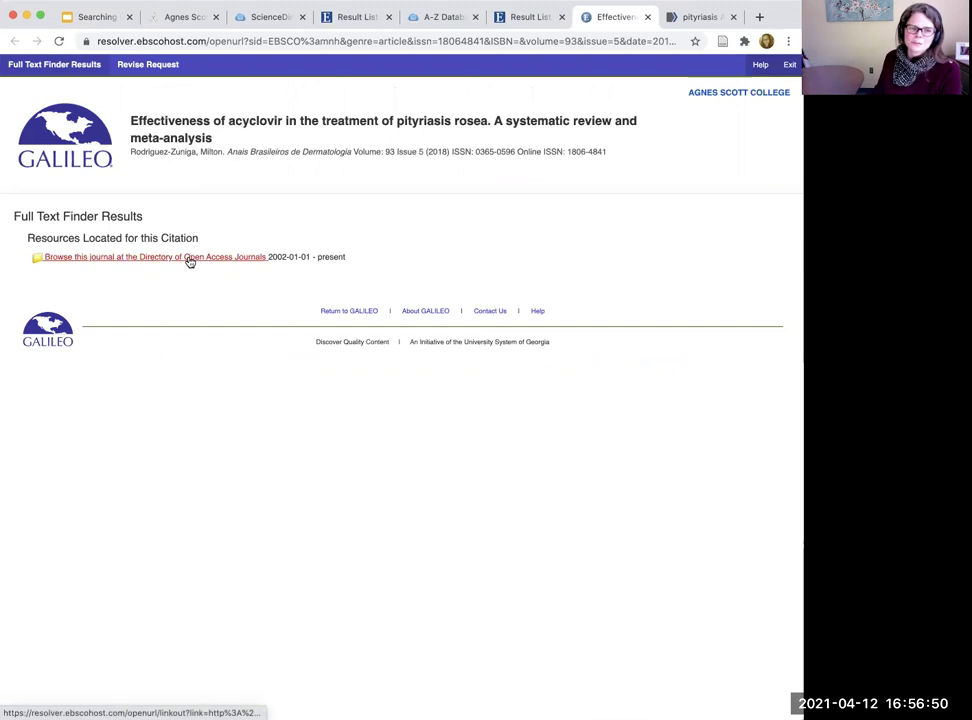
View the journal's open-access SciELO page, then close it and the GALILEO Full Text Finder tab
click(190, 261)
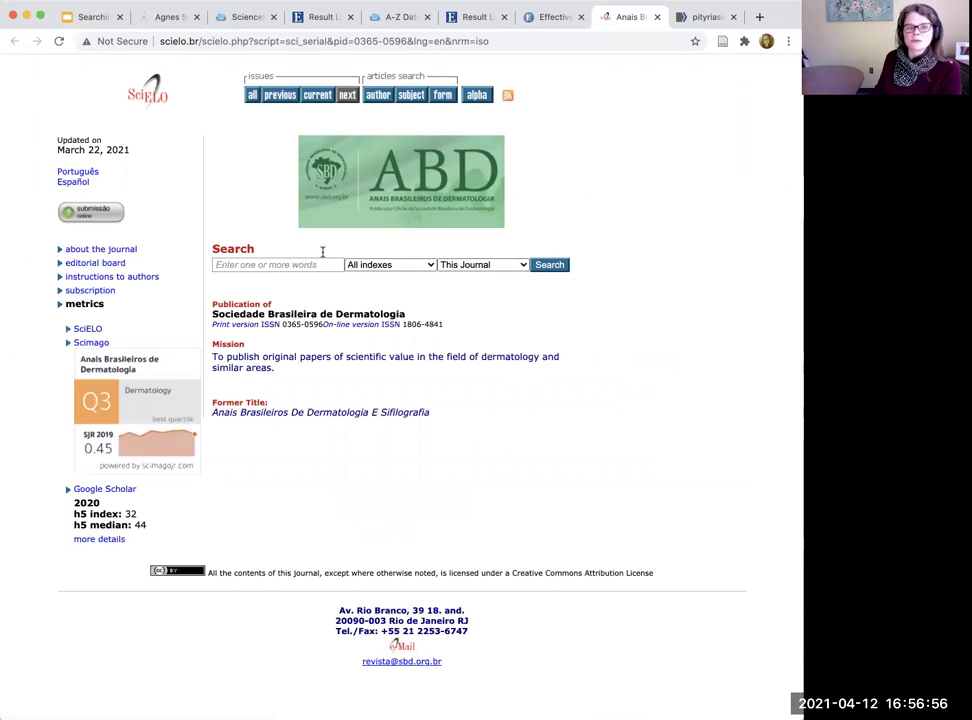
click(657, 17)
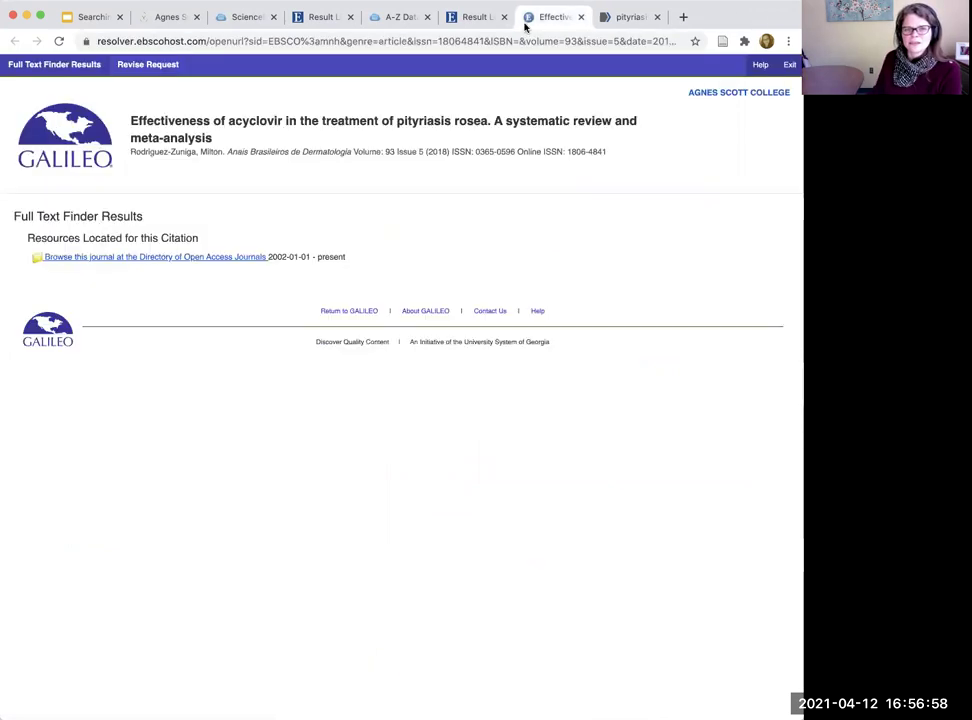
click(580, 17)
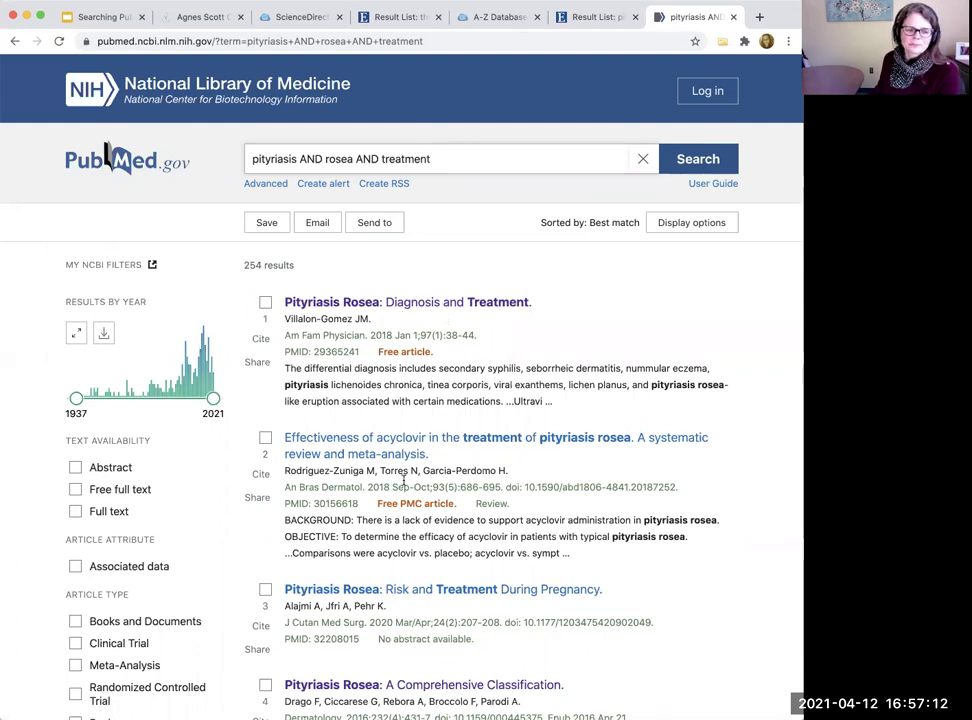
Look over the EBSCOhost acyclovir result list, then switch to the McCain Library home page
scroll(441, 328, down, 2)
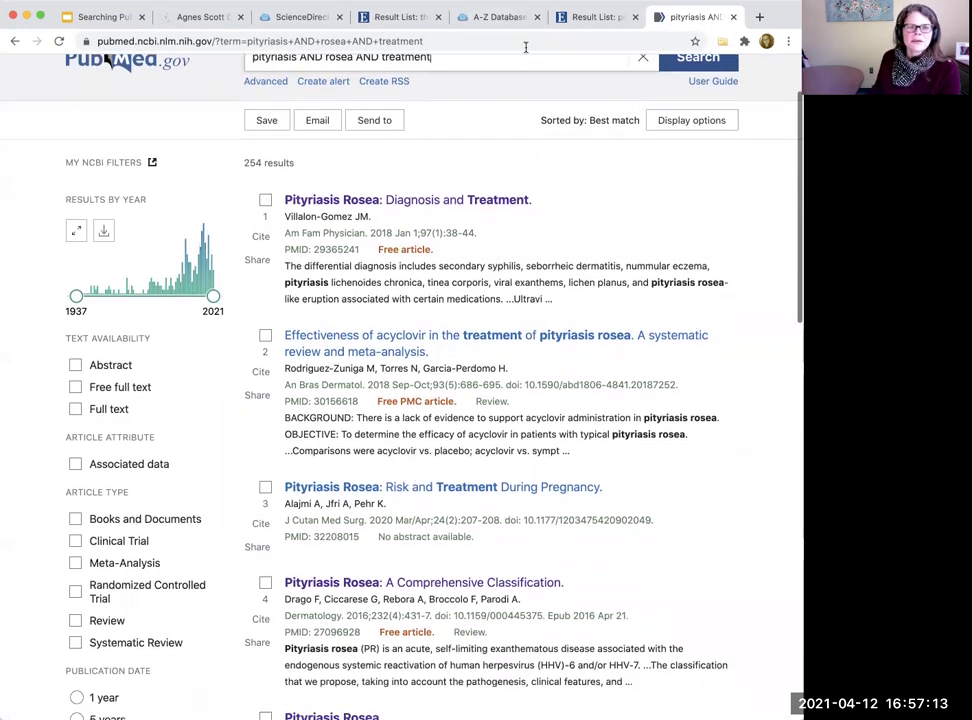
click(597, 17)
scroll(362, 221, down, 1)
scroll(356, 220, down, 1)
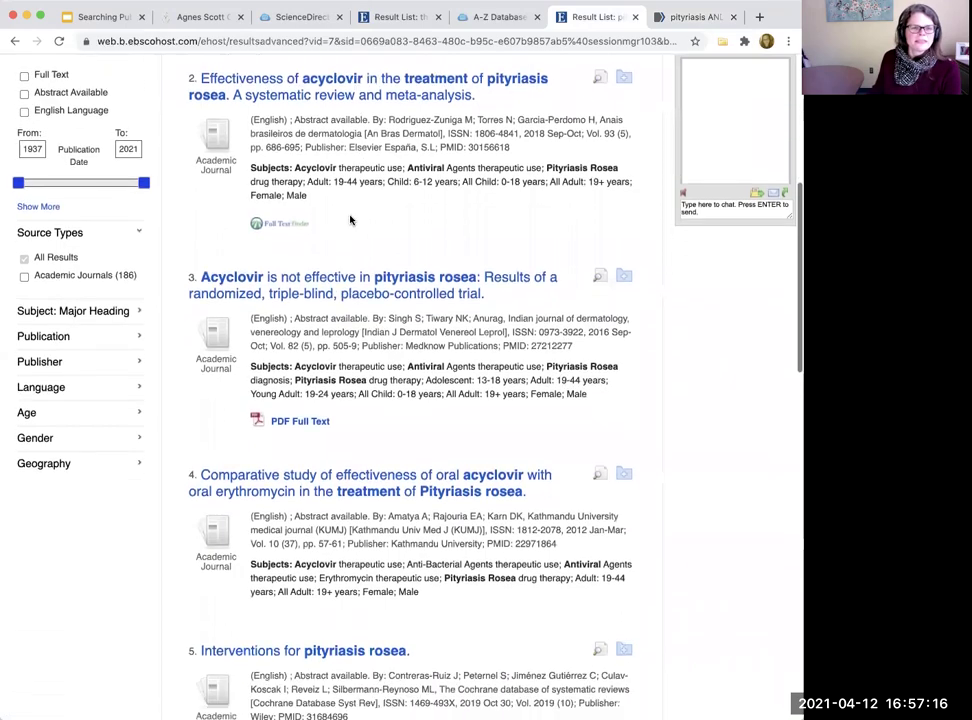
scroll(352, 190, up, 4)
scroll(319, 147, up, 3)
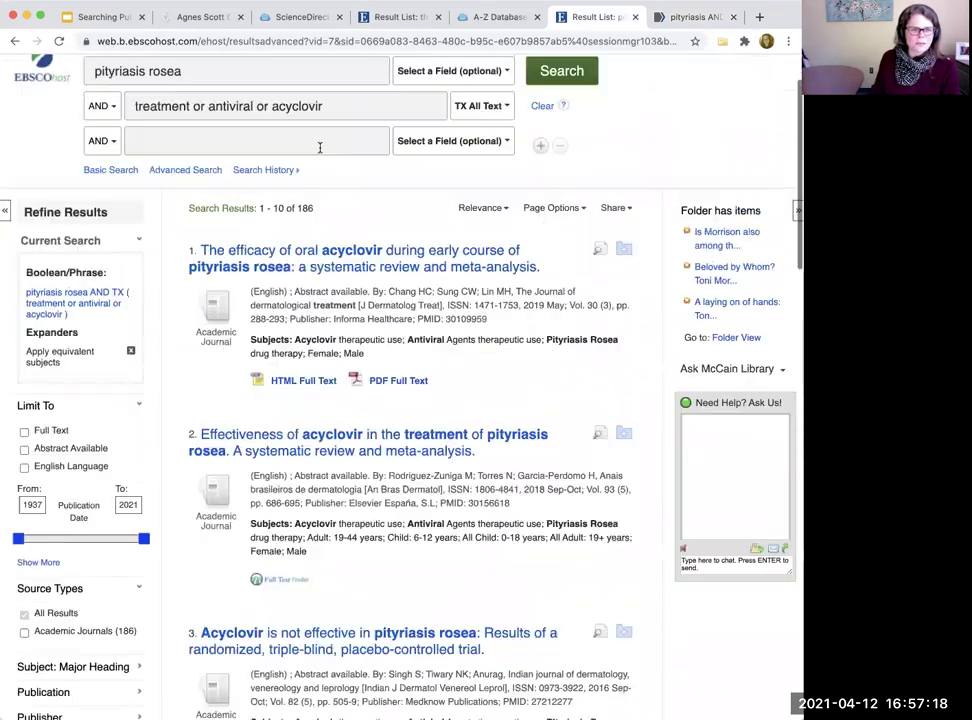
scroll(319, 150, down, 14)
scroll(293, 268, down, 1)
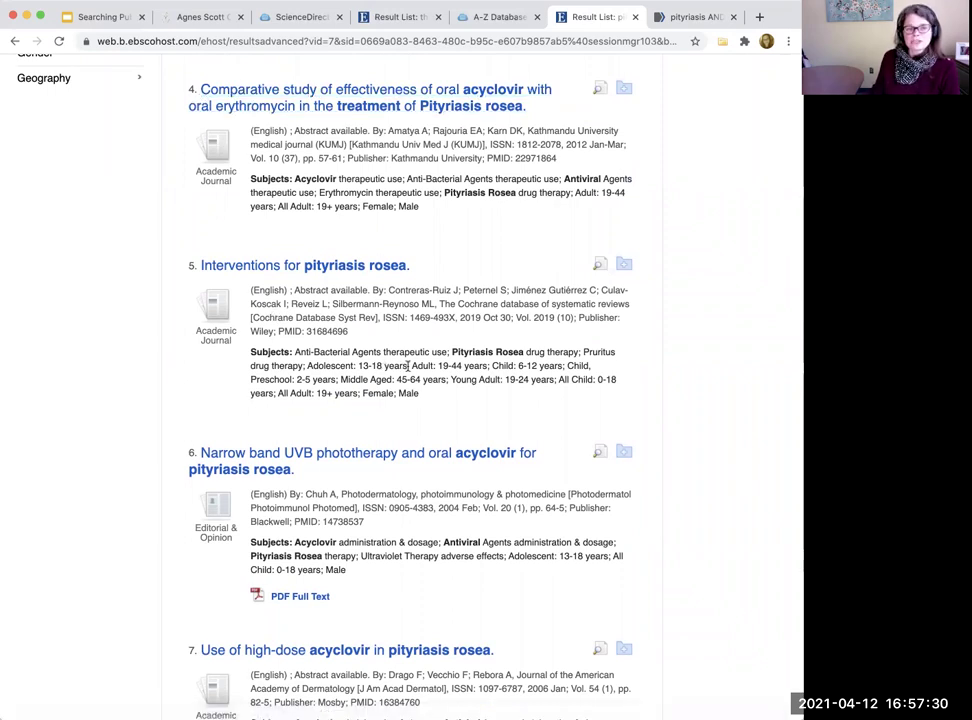
click(195, 22)
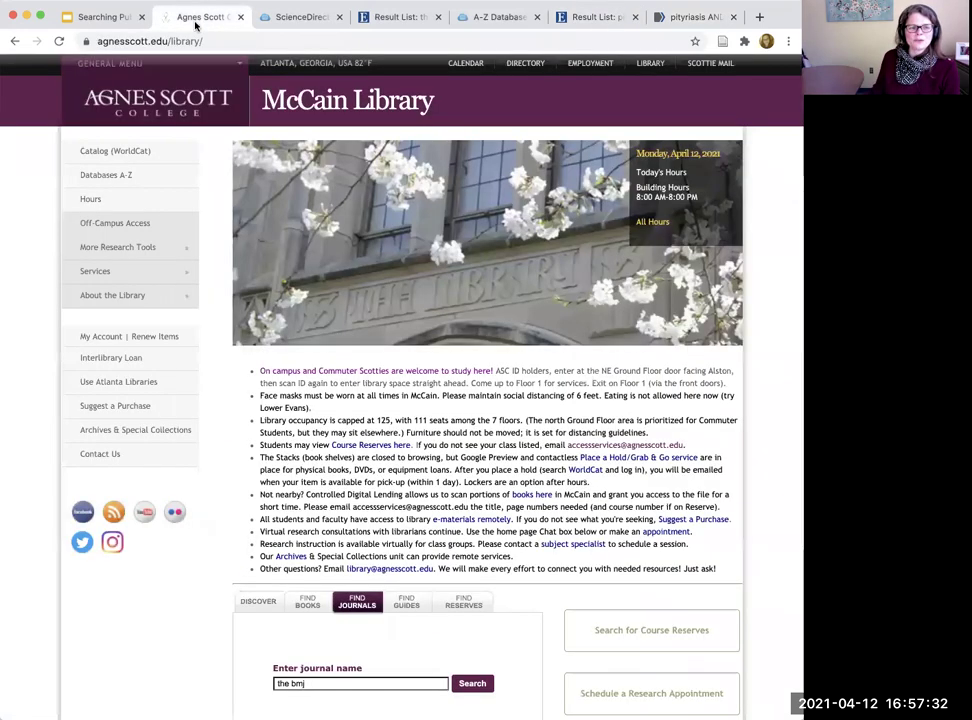
Open the Interlibrary Loan Journal Article/Book Chapter Request Form, review it, and return to EBSCOhost results
click(127, 361)
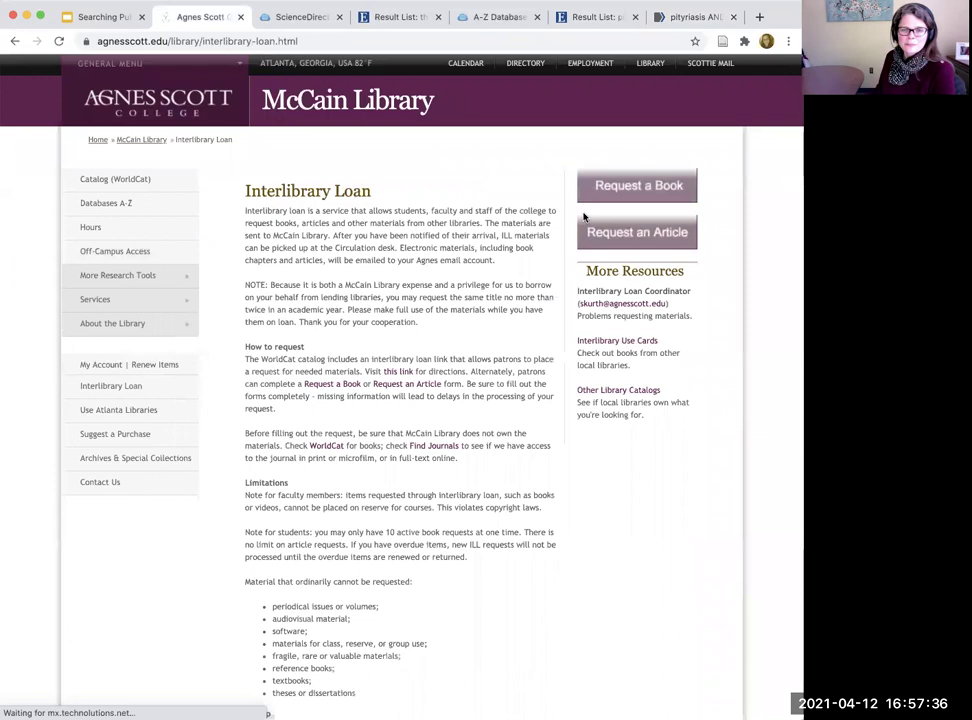
click(616, 235)
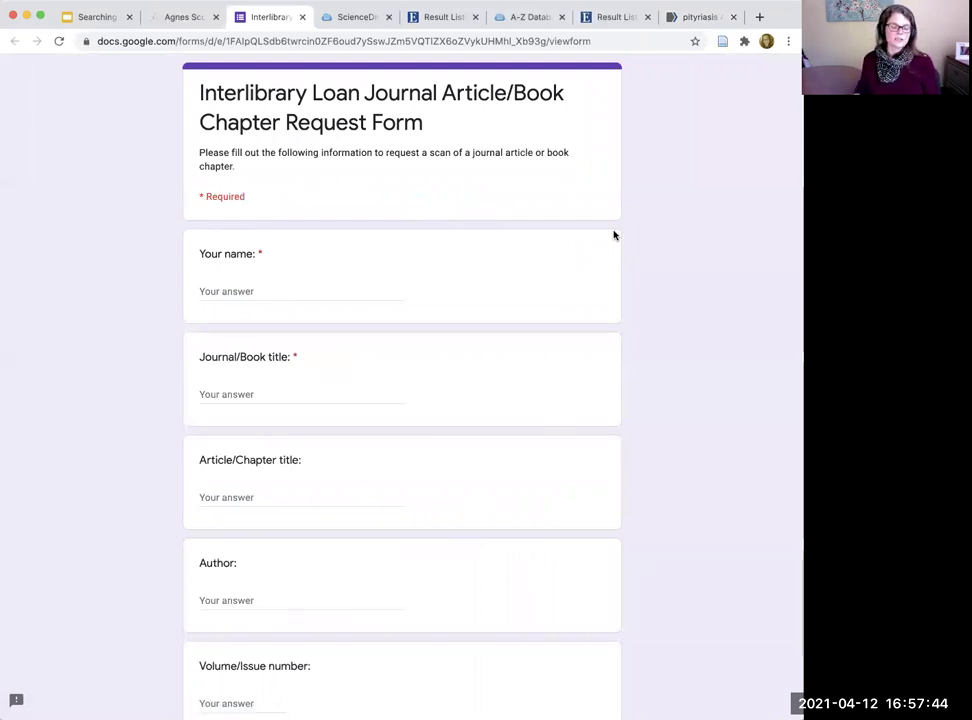
scroll(614, 235, down, 4)
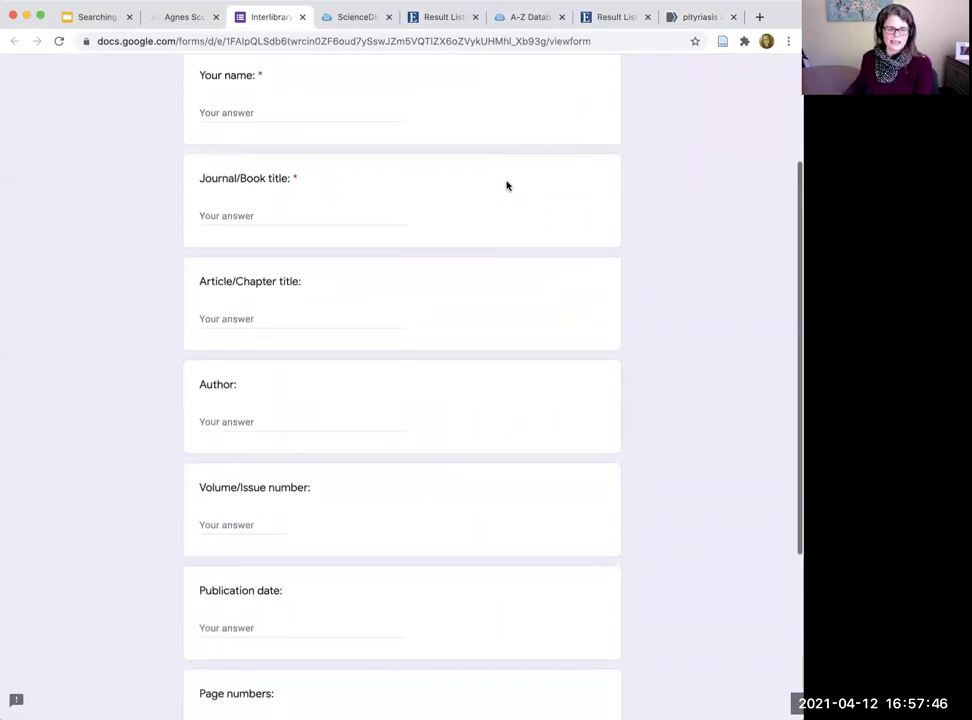
scroll(482, 204, up, 4)
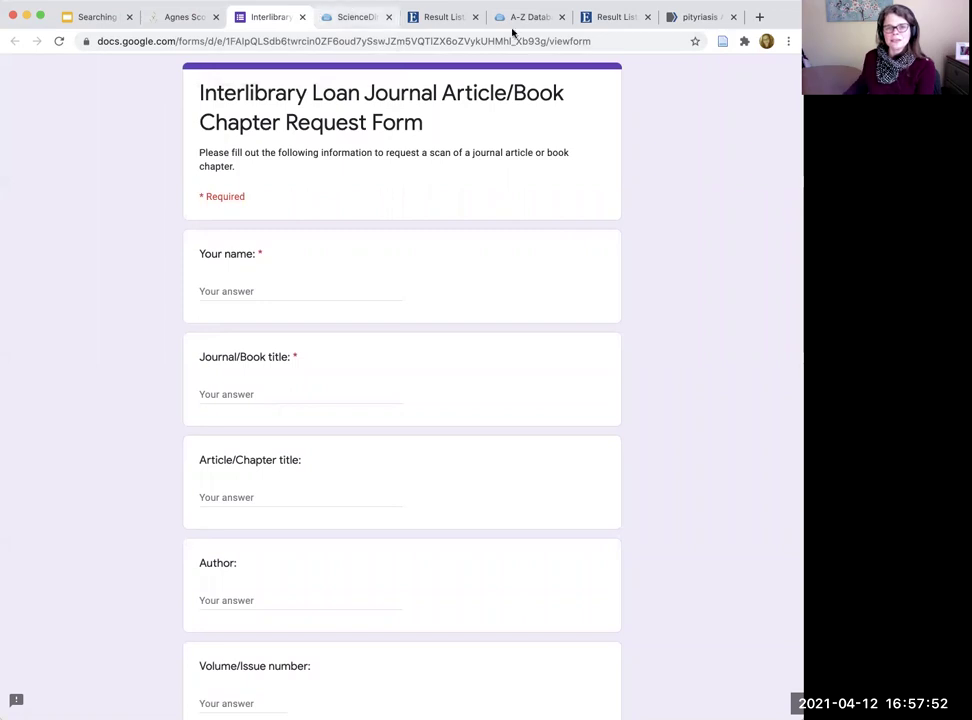
click(613, 19)
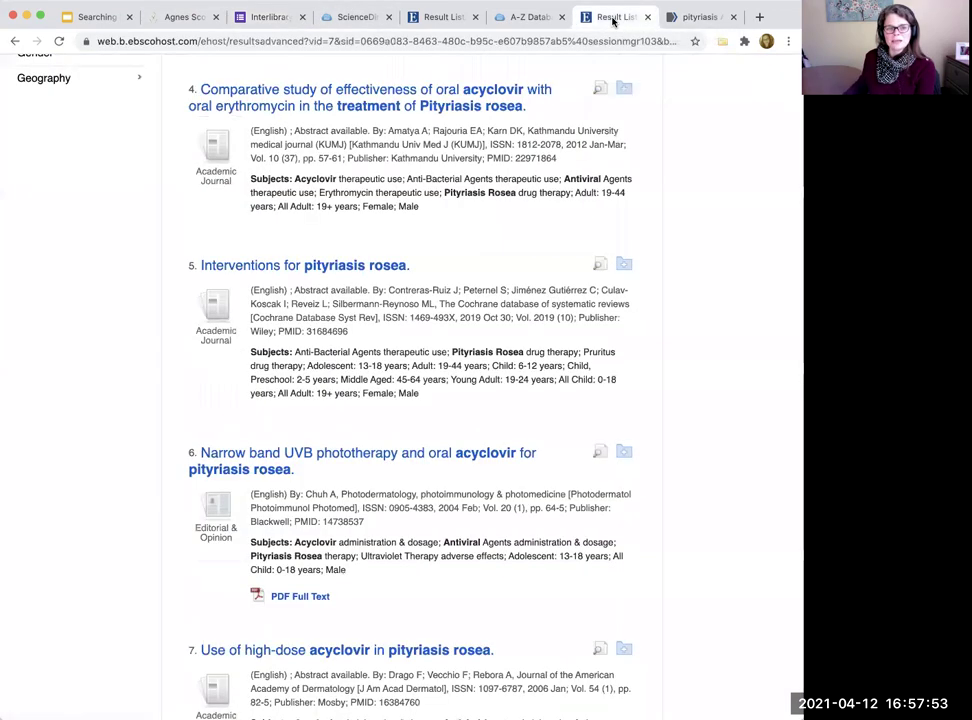
Scroll PubMed's 254 results and highlight 2018 on 'Pityriasis Rosea: Diagnosis and Treatment'
click(688, 19)
scroll(480, 300, down, 3)
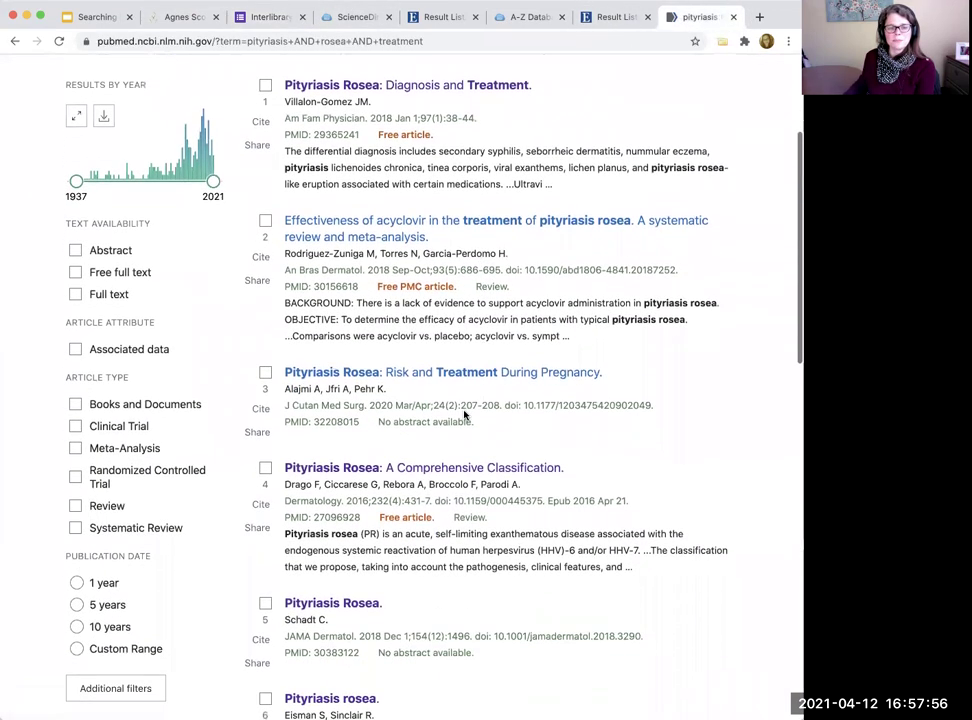
scroll(478, 400, down, 2)
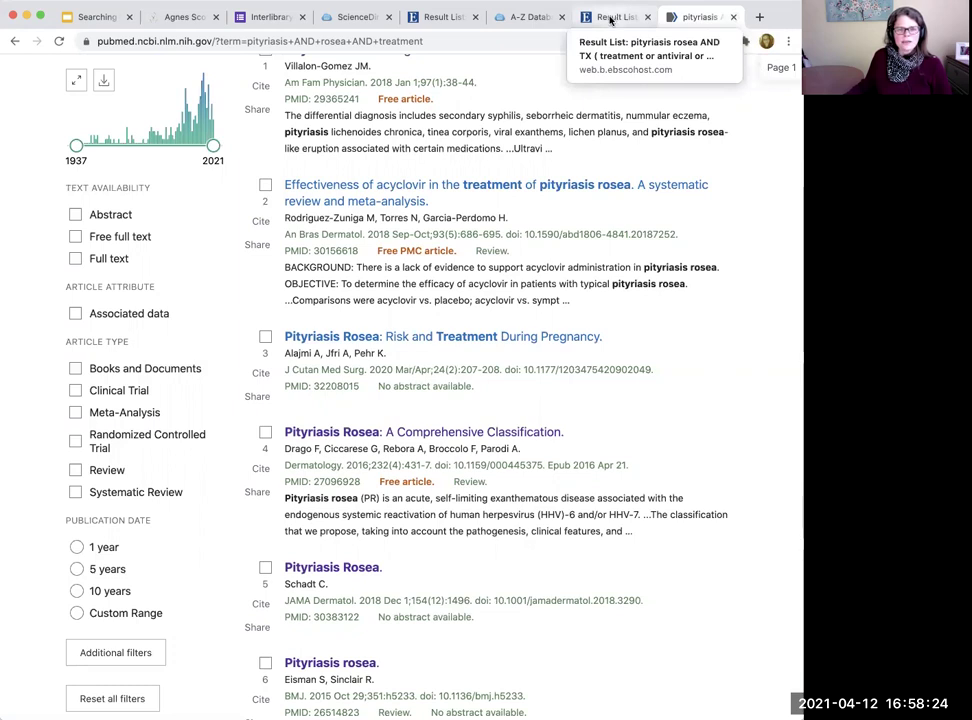
scroll(495, 200, up, 5)
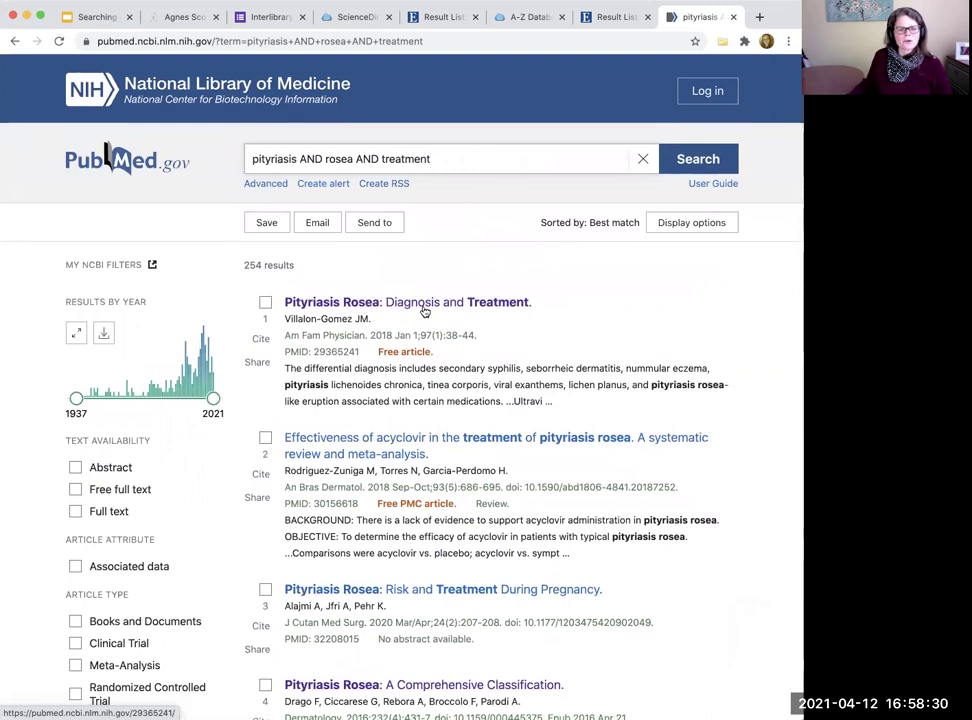
drag(371, 335, 396, 335)
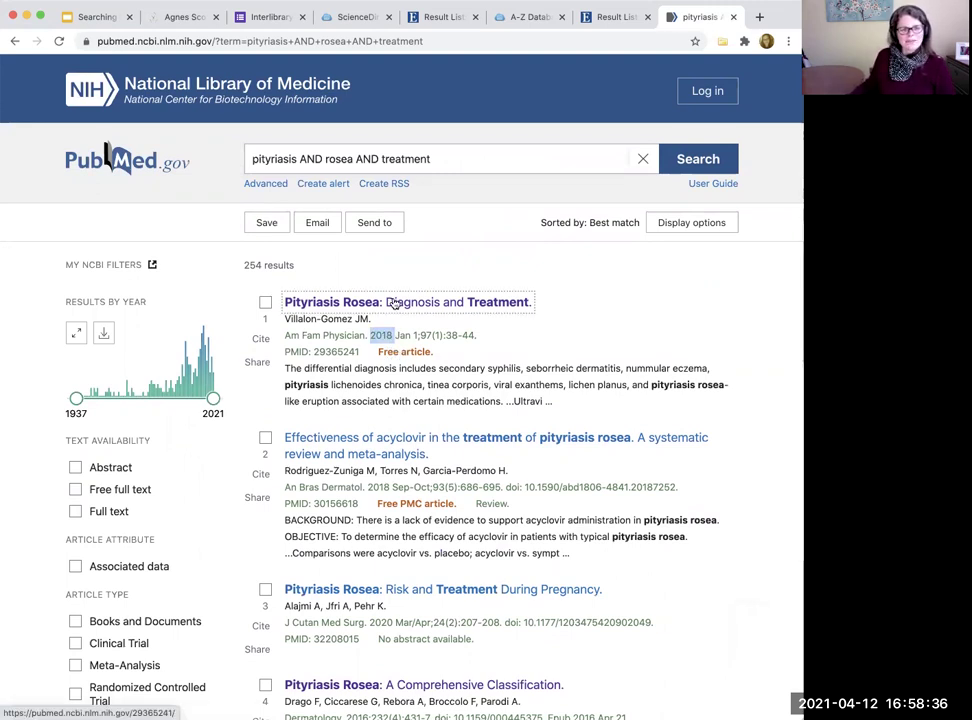
Open the 2018 'Pityriasis Rosea: Diagnosis and Treatment' record and jump to its 3 citing articles
click(395, 302)
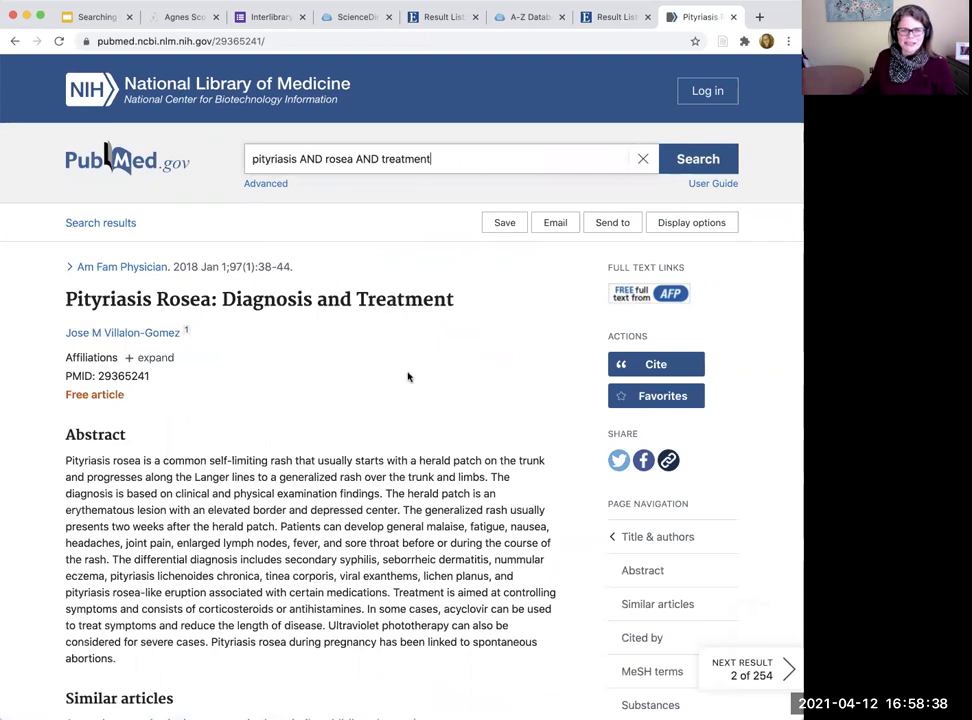
scroll(409, 377, down, 5)
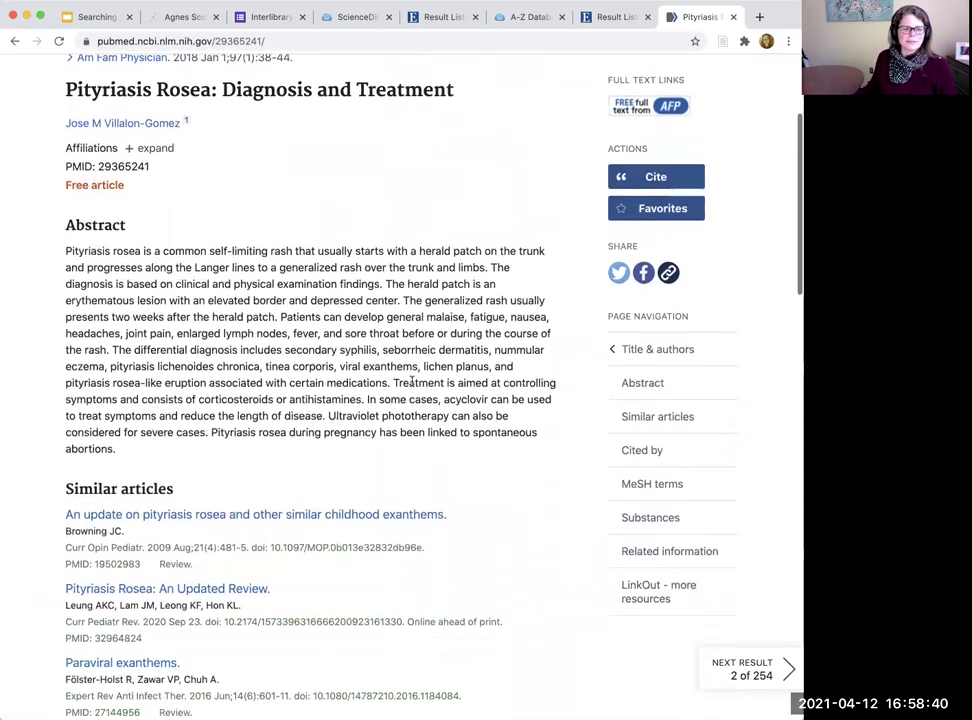
scroll(411, 382, down, 3)
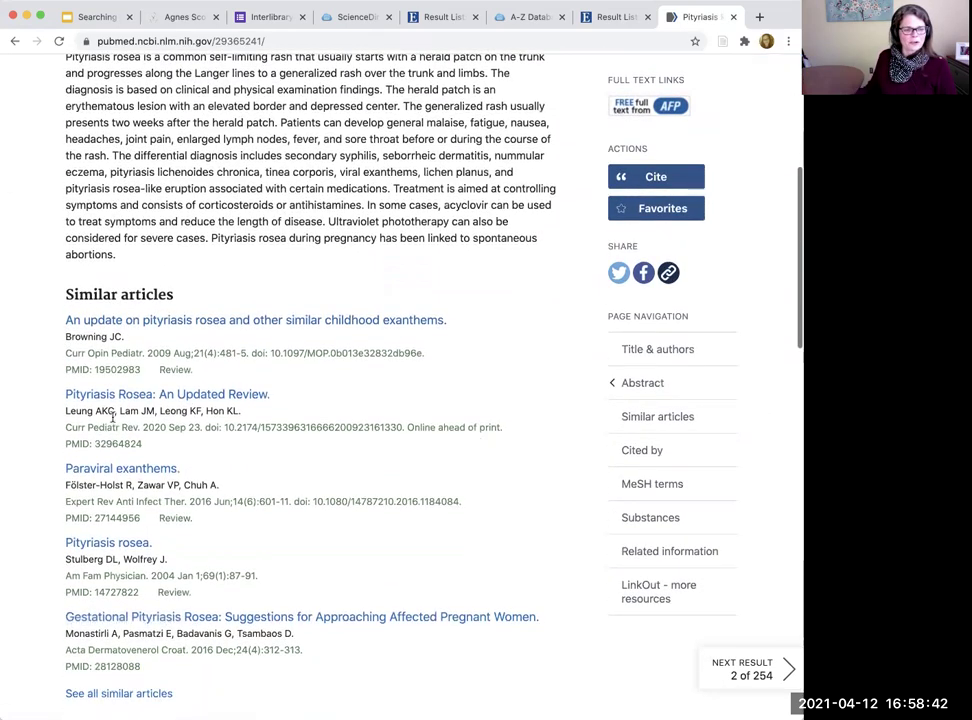
scroll(111, 427, down, 4)
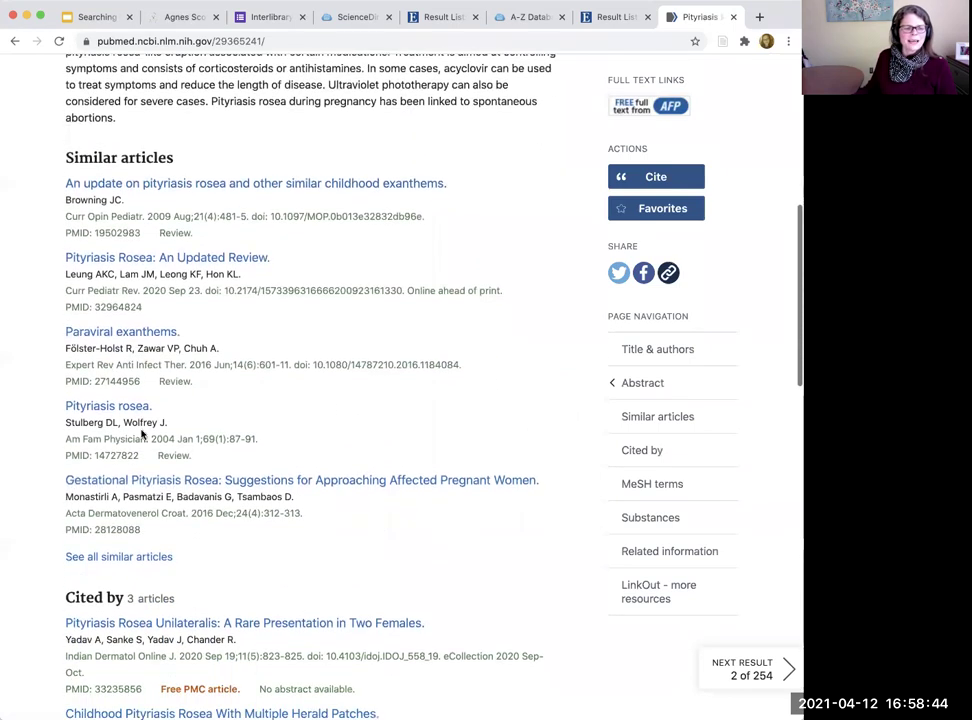
scroll(185, 444, down, 6)
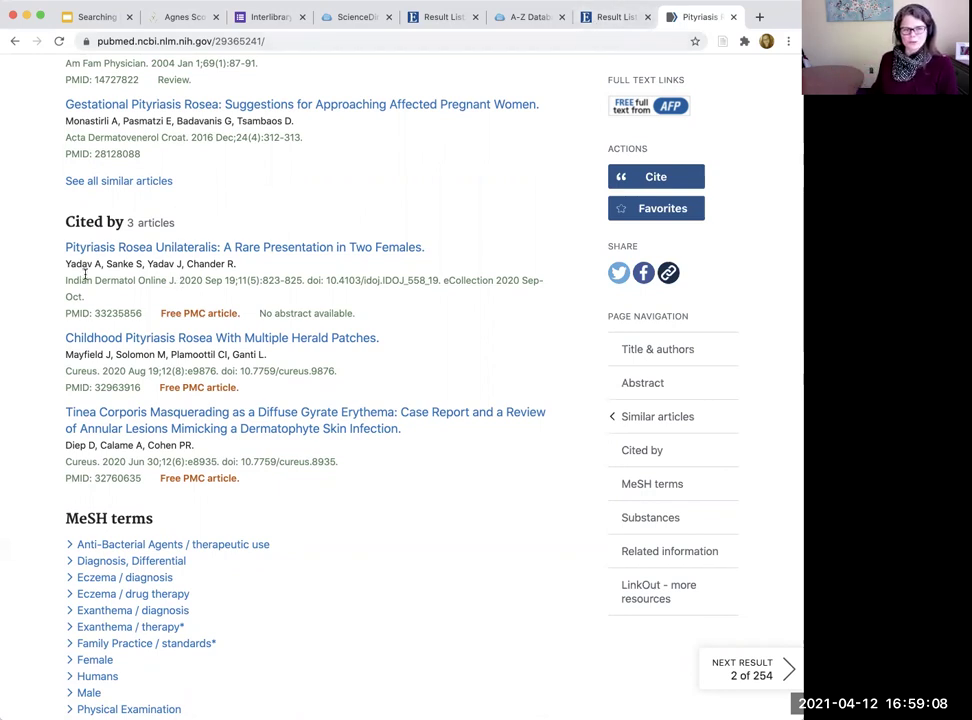
scroll(150, 273, up, 3)
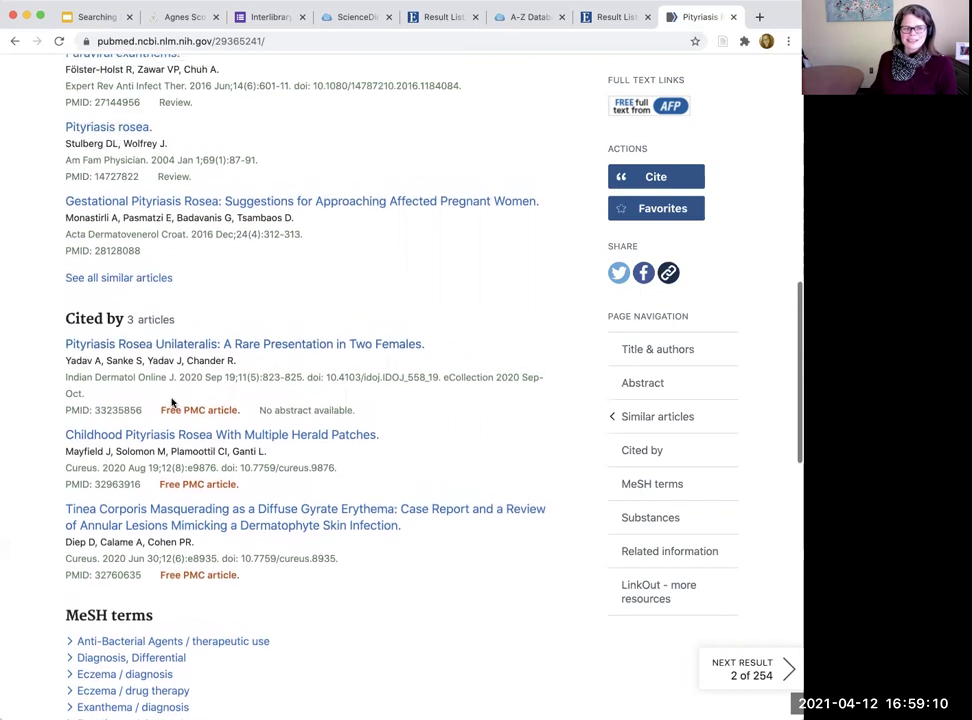
scroll(259, 383, down, 1)
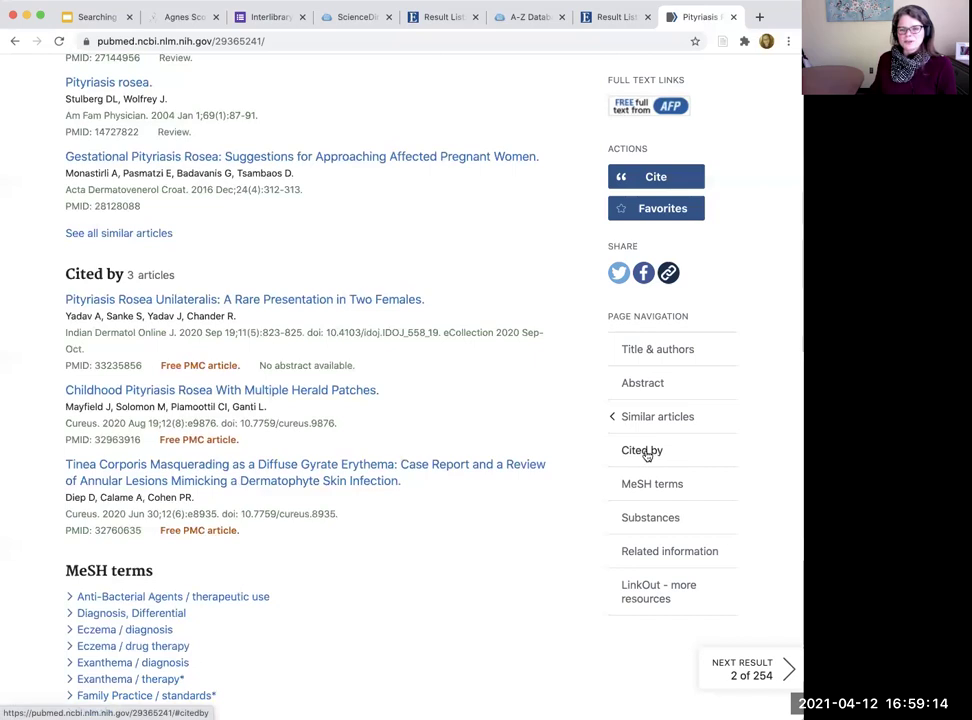
click(641, 451)
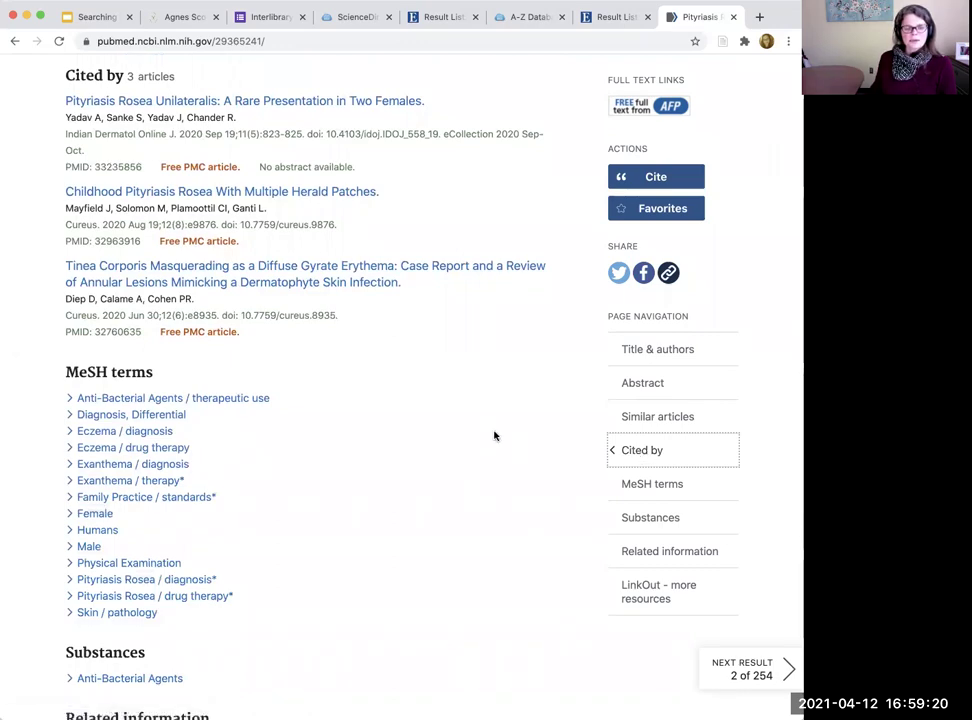
Scroll back to the top and return to the PubMed.gov home page
scroll(494, 436, up, 1)
scroll(494, 436, up, 15)
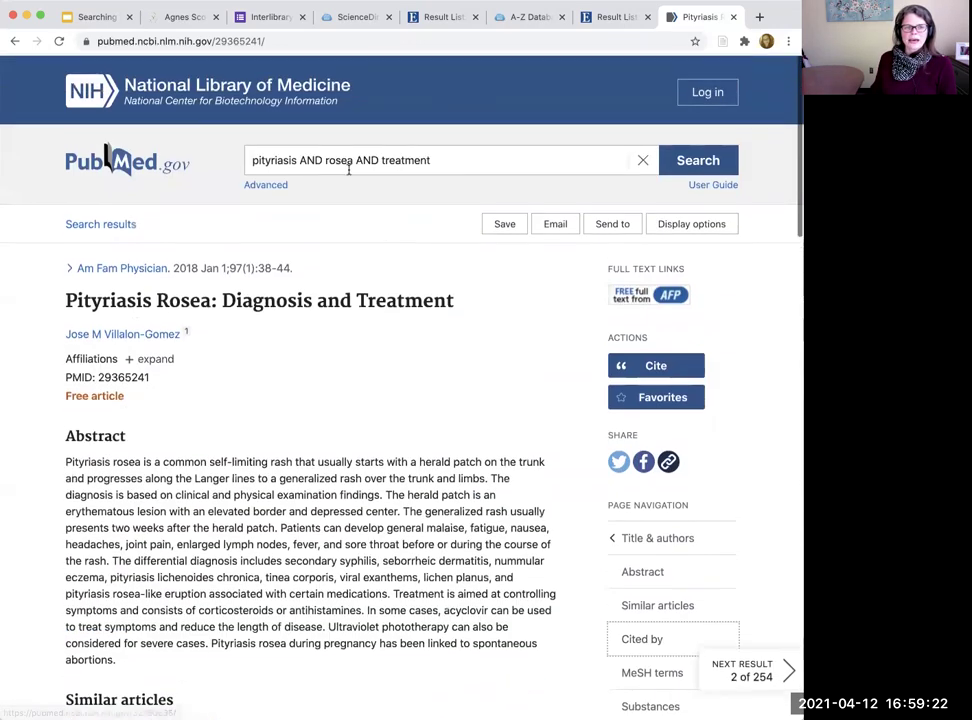
click(108, 150)
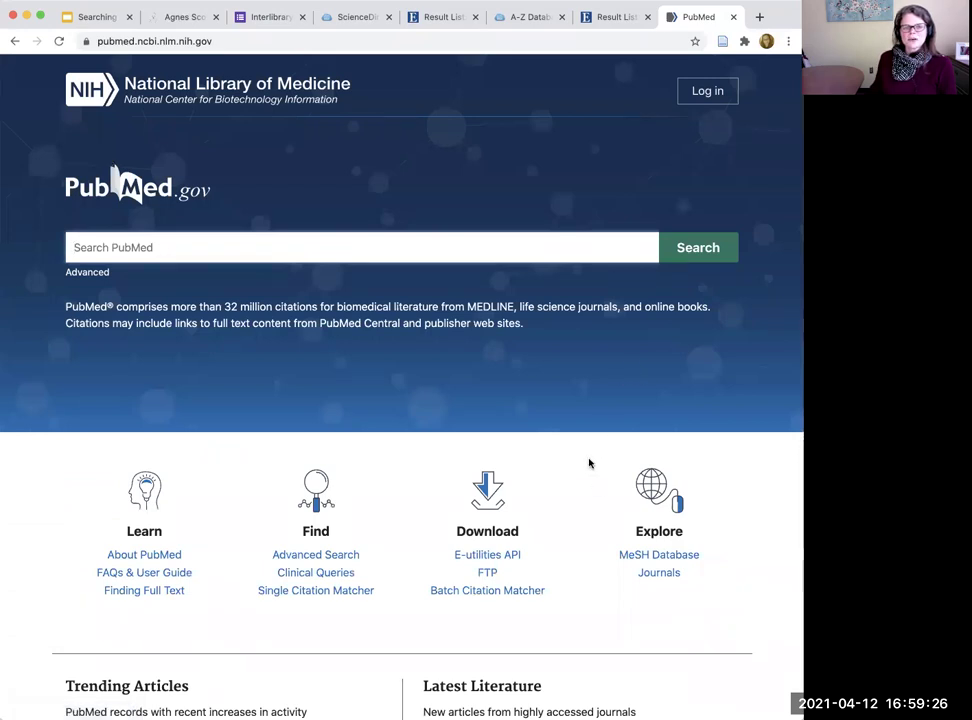
Close the A-Z Databases tab and start a fresh MEDLINE with Full Text Basic Search
click(601, 18)
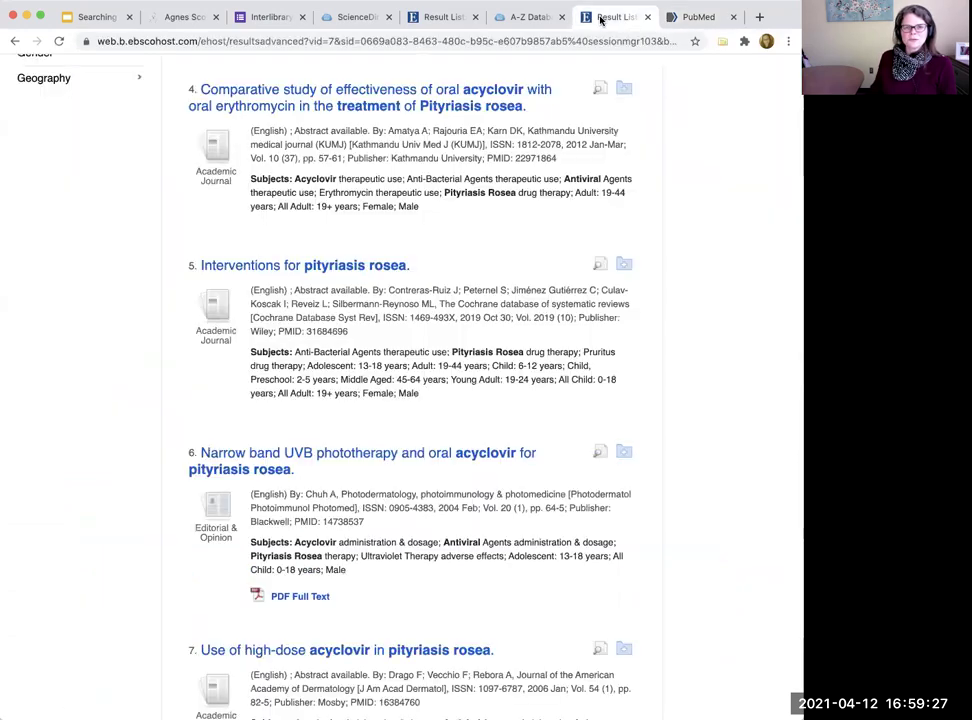
click(521, 18)
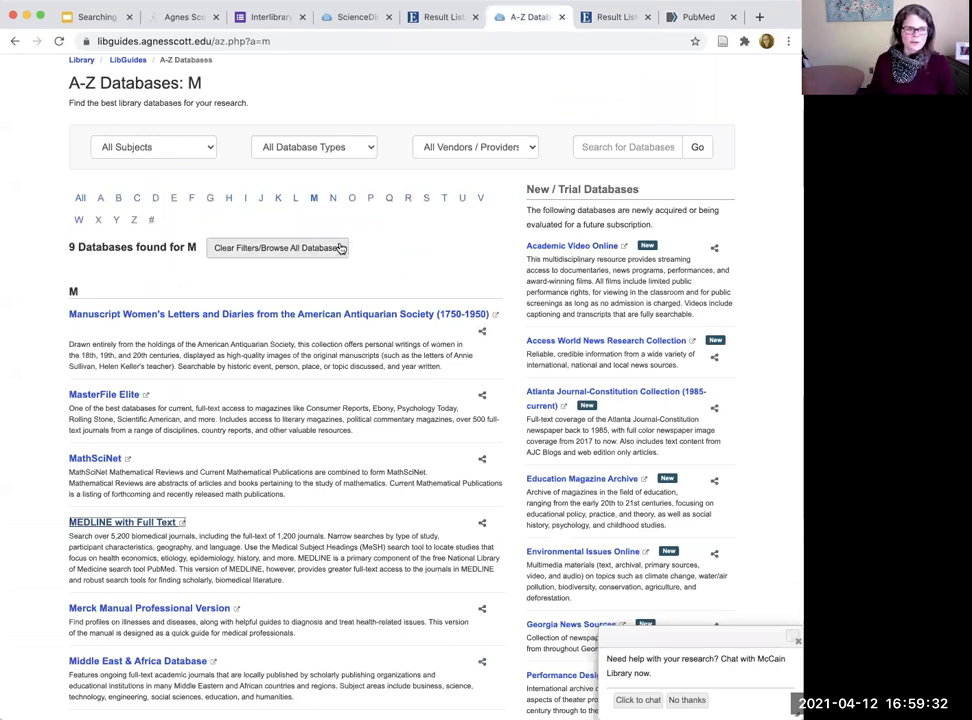
click(561, 17)
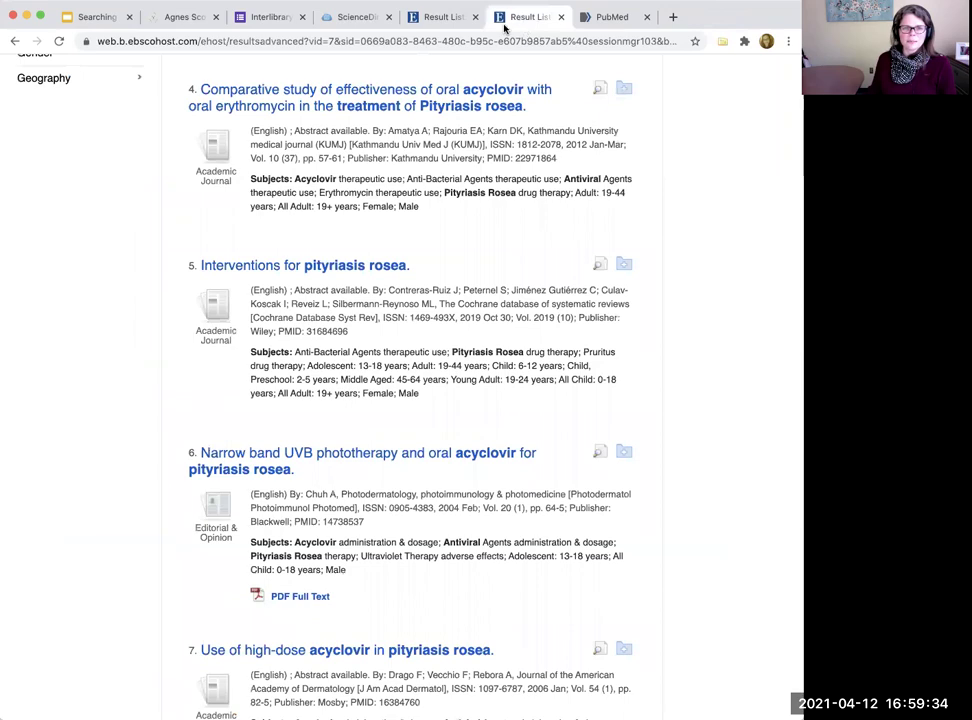
scroll(362, 207, up, 3)
scroll(355, 207, up, 5)
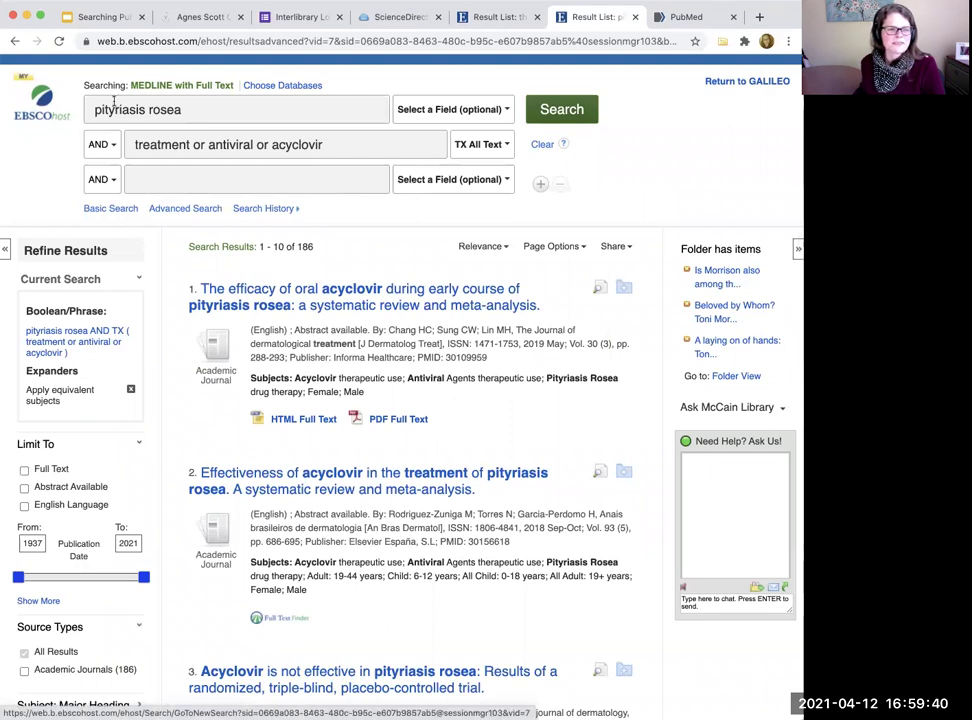
click(115, 210)
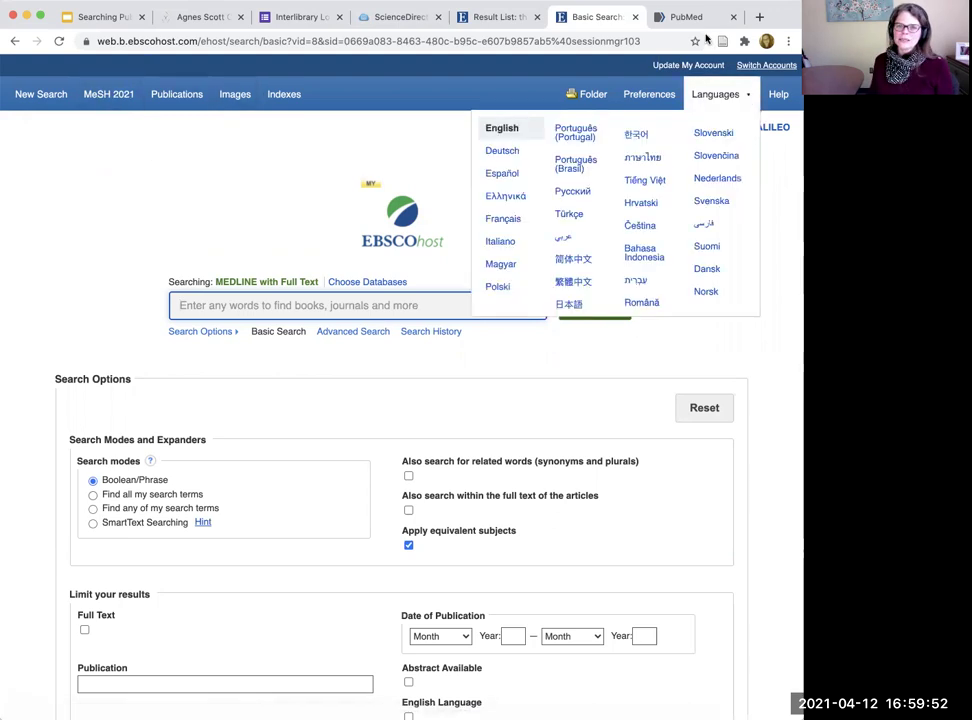
Copy the suggested phrase 'anaphylactic shock' in a new tab, then return to EBSCO Basic Search
click(759, 17)
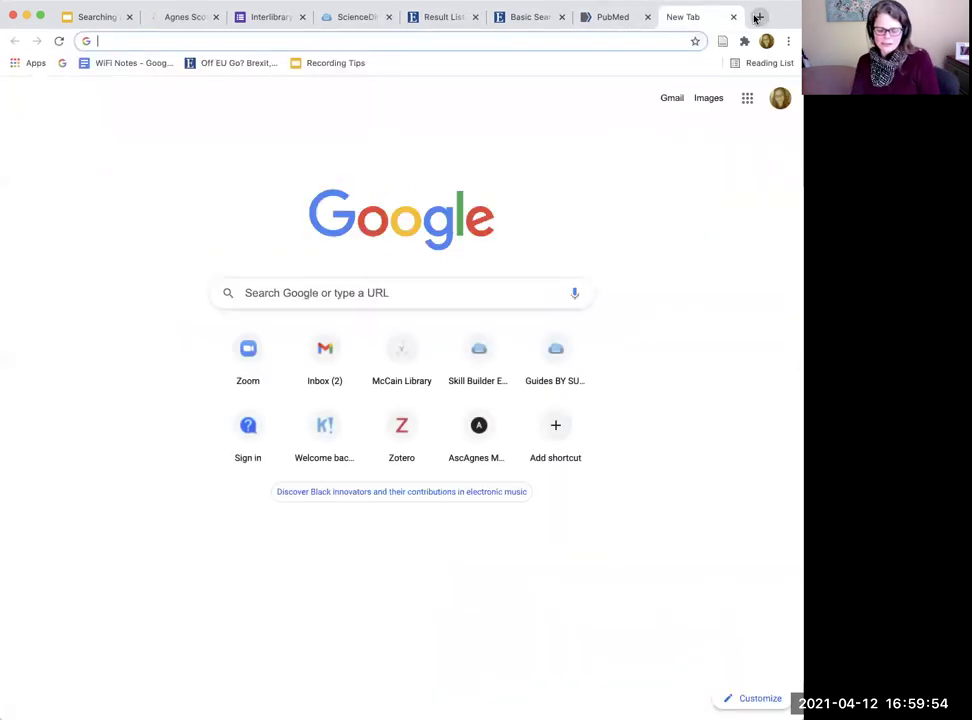
text(anaph)
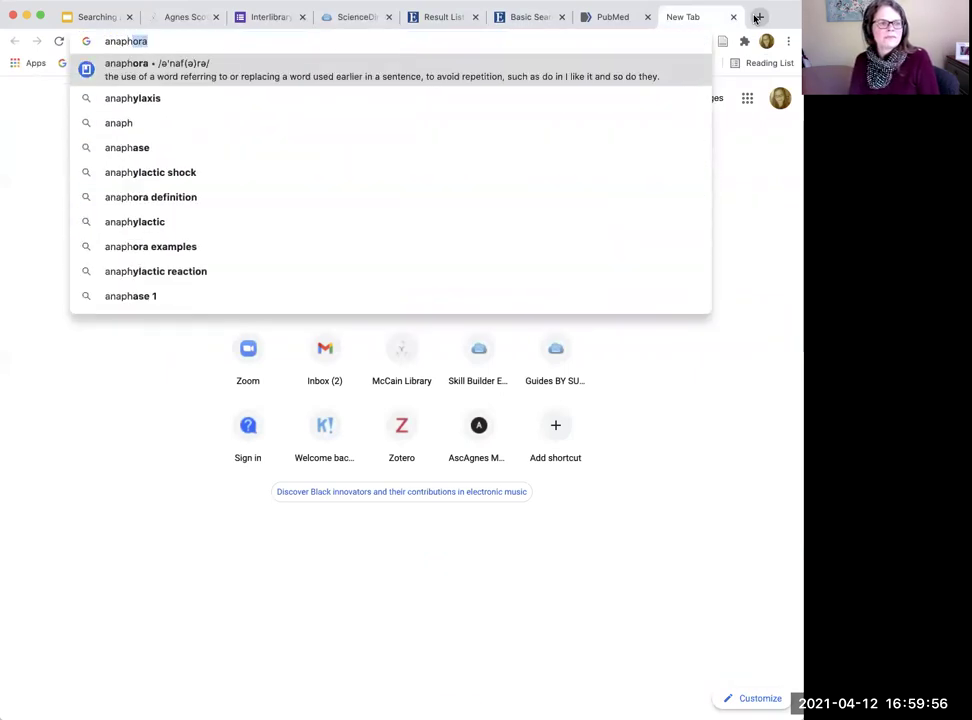
key(Down)
key(Down)
key(Down)
key(Down)
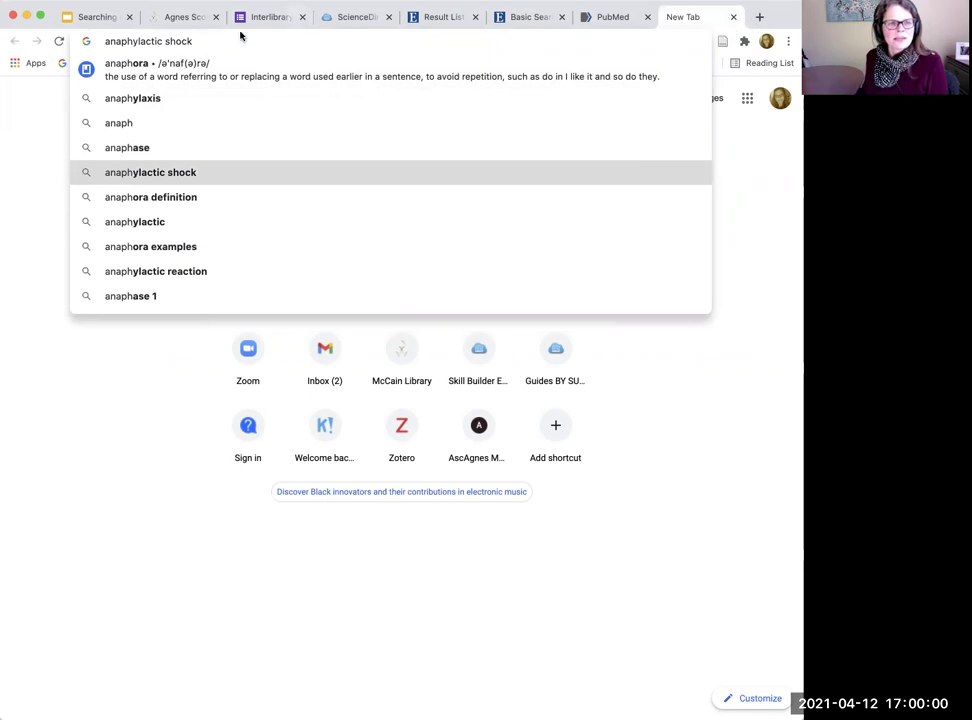
drag(190, 41, 105, 41)
key(super+c)
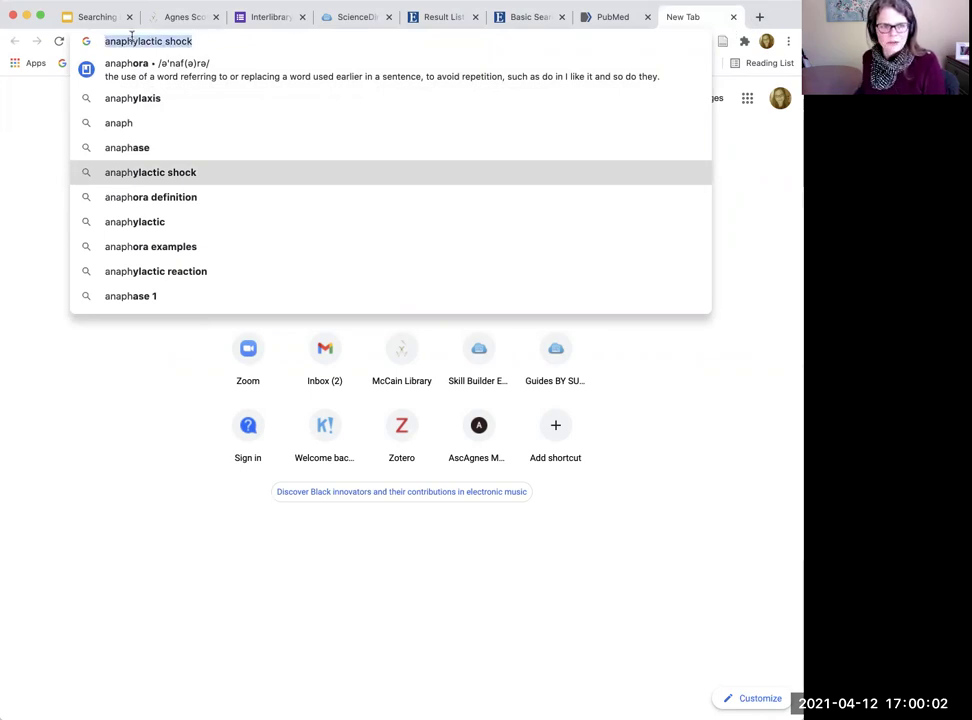
click(604, 17)
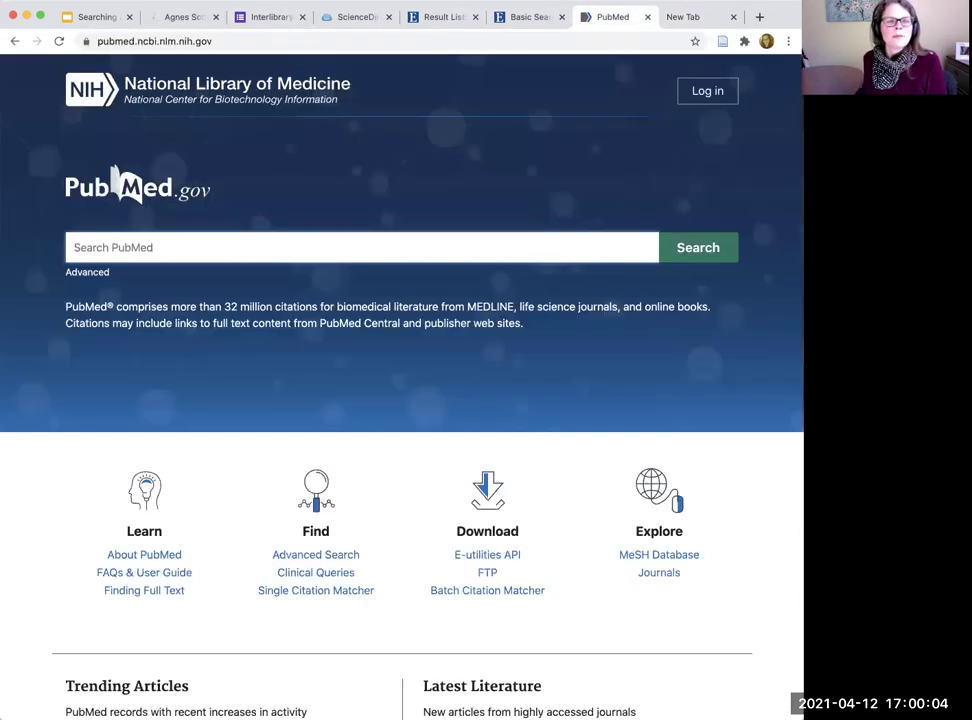
click(529, 17)
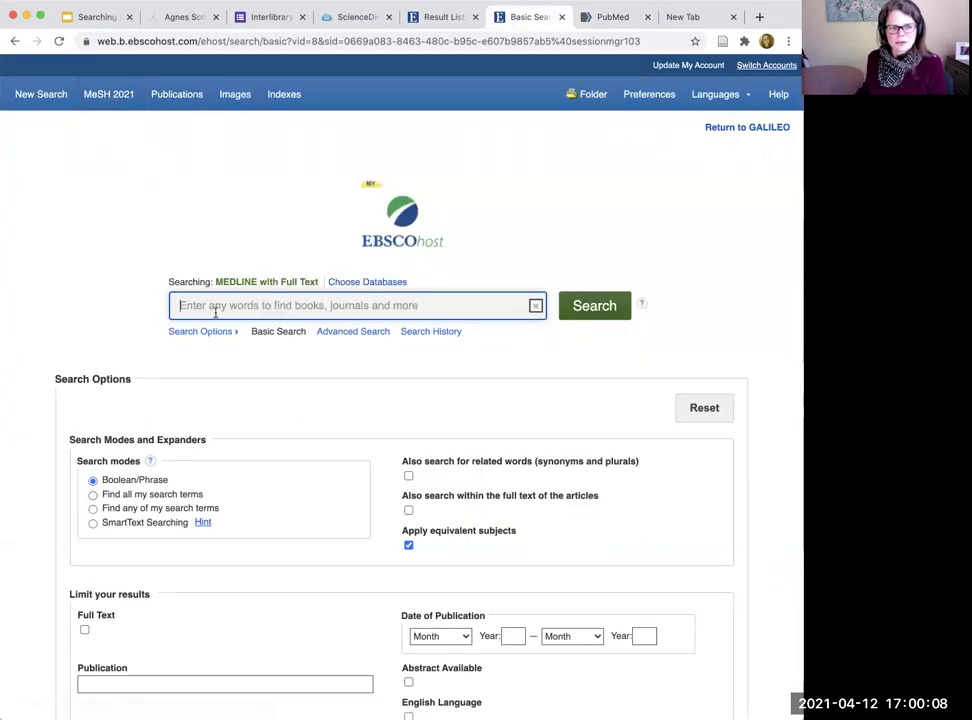
Search 'anaphylactic shock' (17,525 results), then find in MeSH 2021 that it maps to Anaphylaxis
key(super+v)
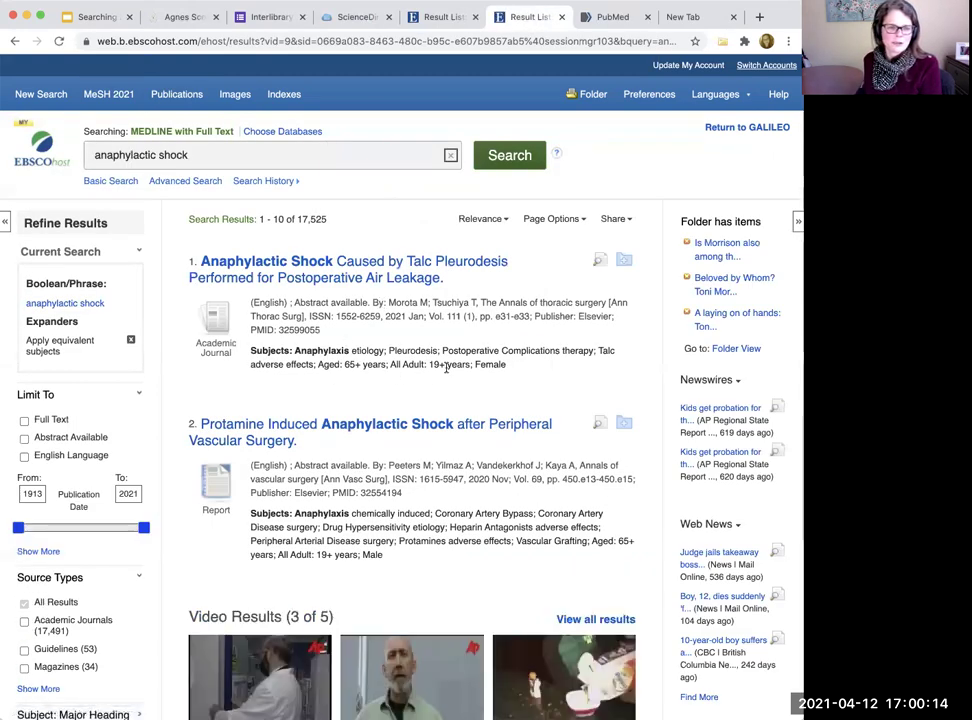
drag(330, 219, 292, 221)
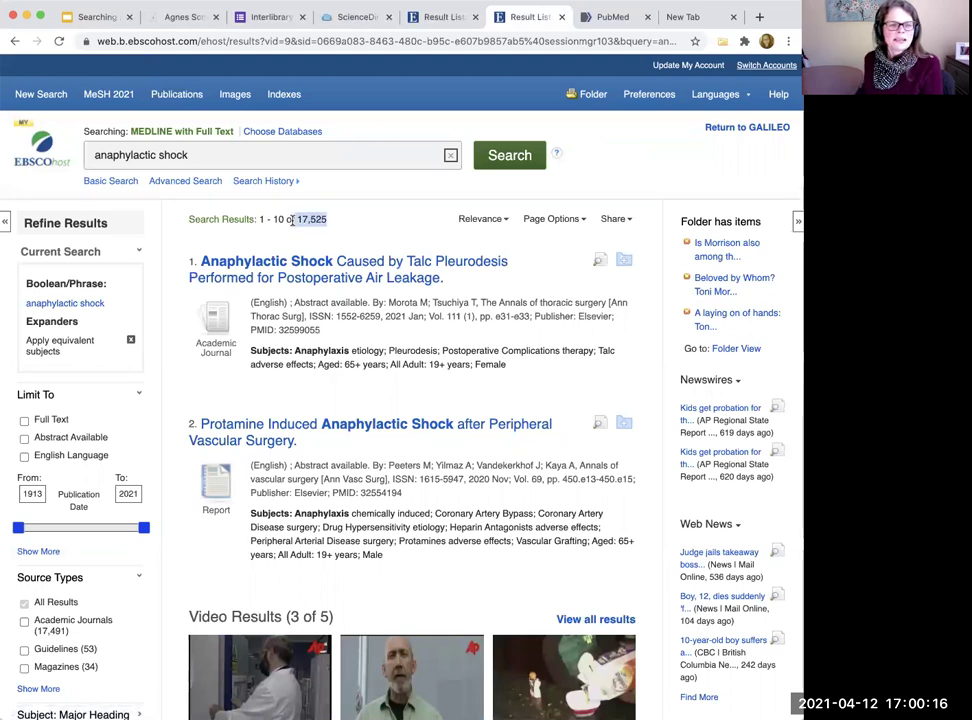
click(101, 95)
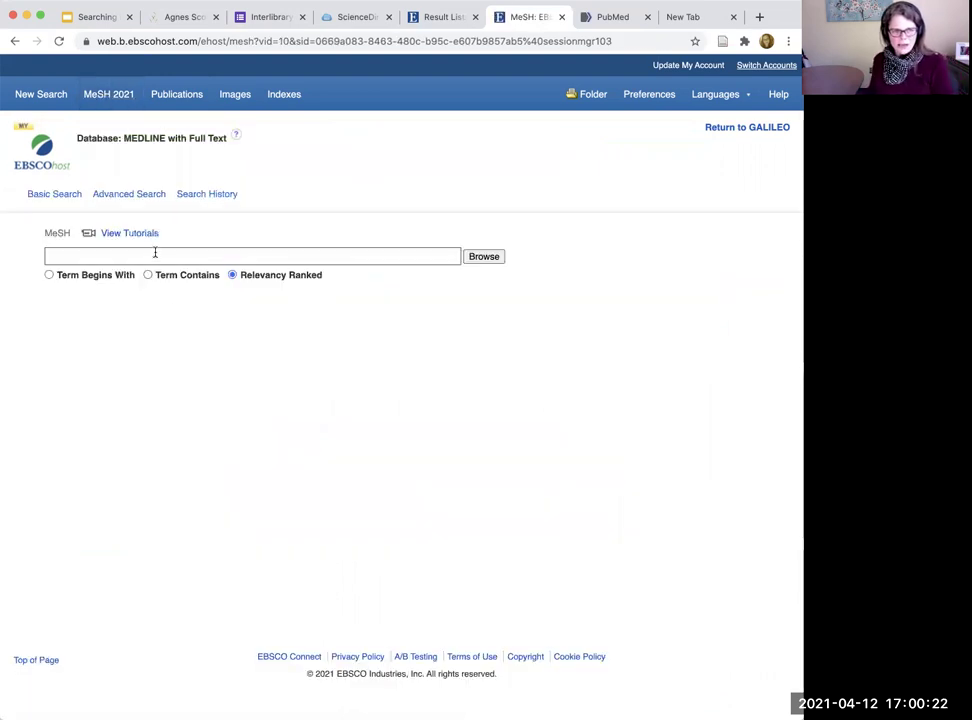
click(155, 253)
key(super+v)
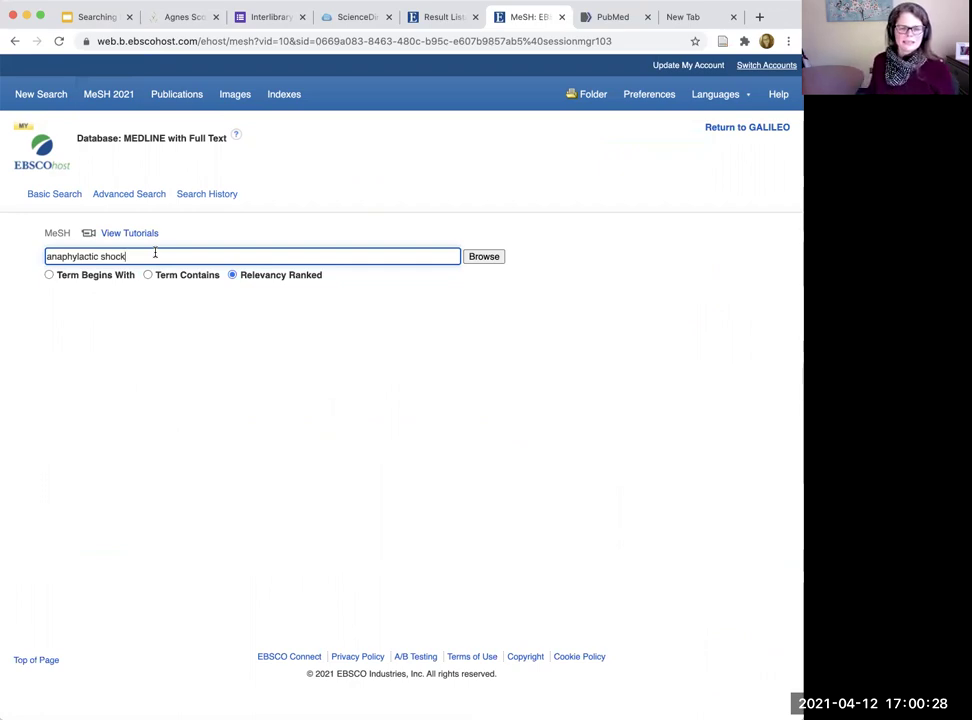
key(Return)
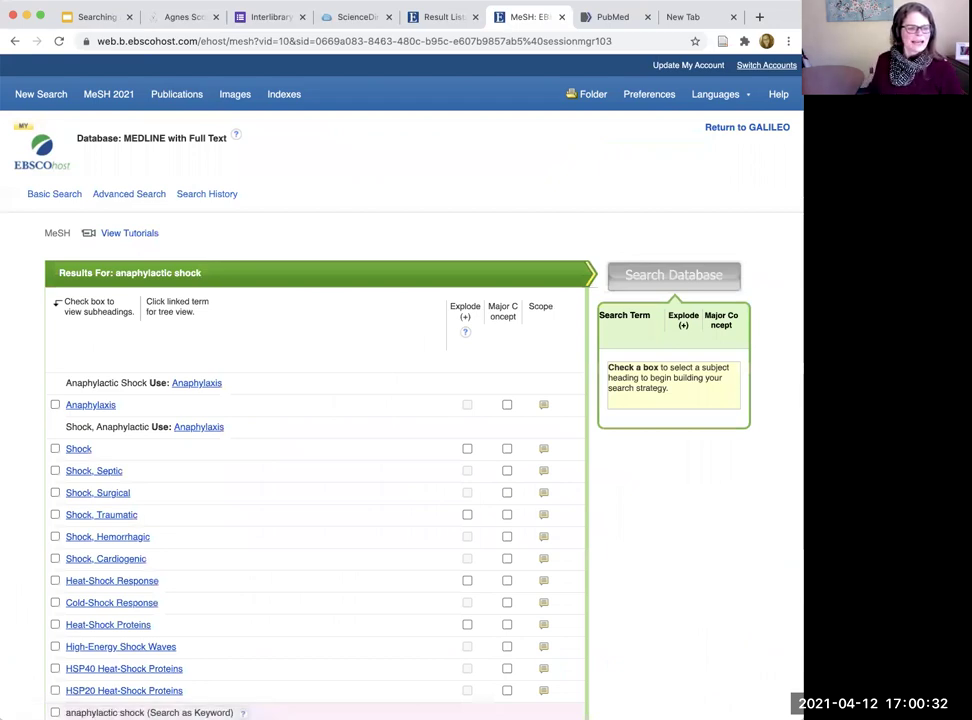
scroll(171, 436, down, 3)
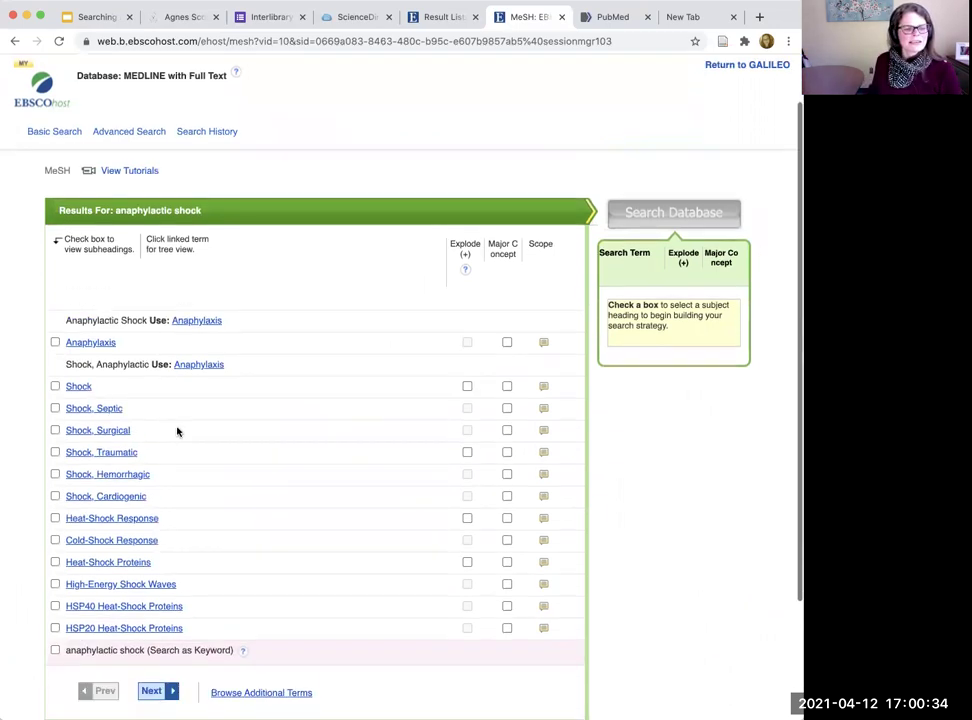
scroll(163, 490, down, 2)
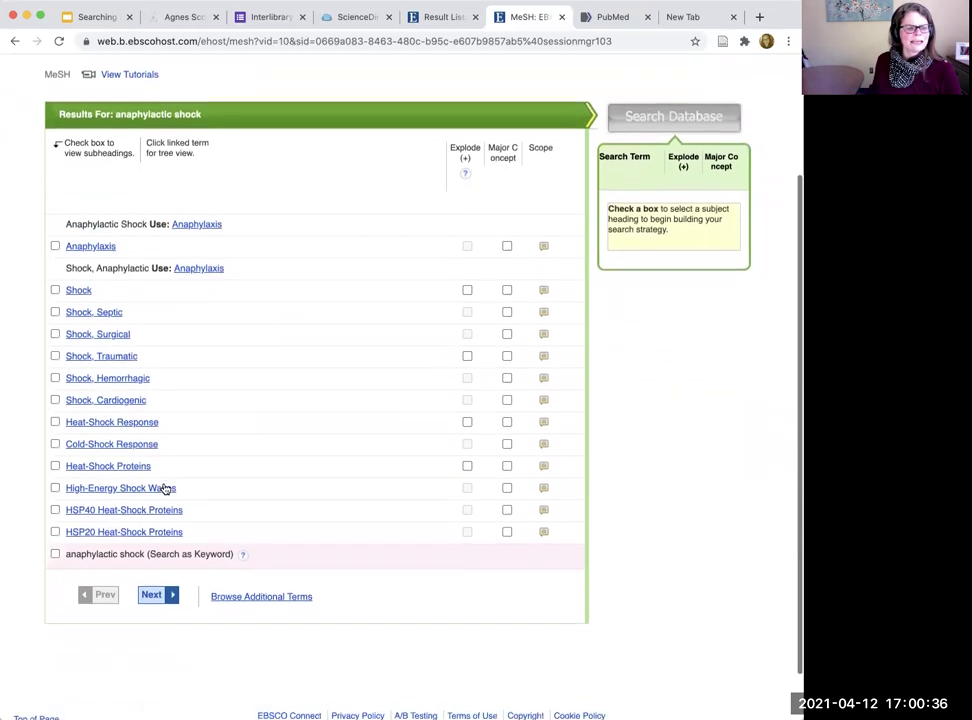
scroll(200, 438, down, 1)
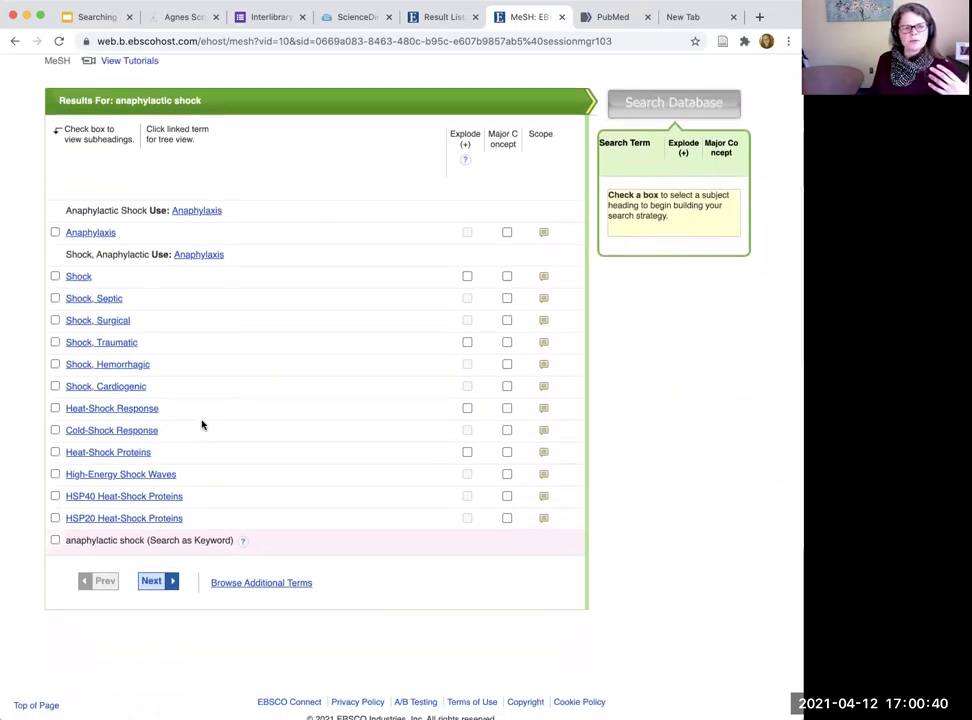
scroll(202, 423, up, 1)
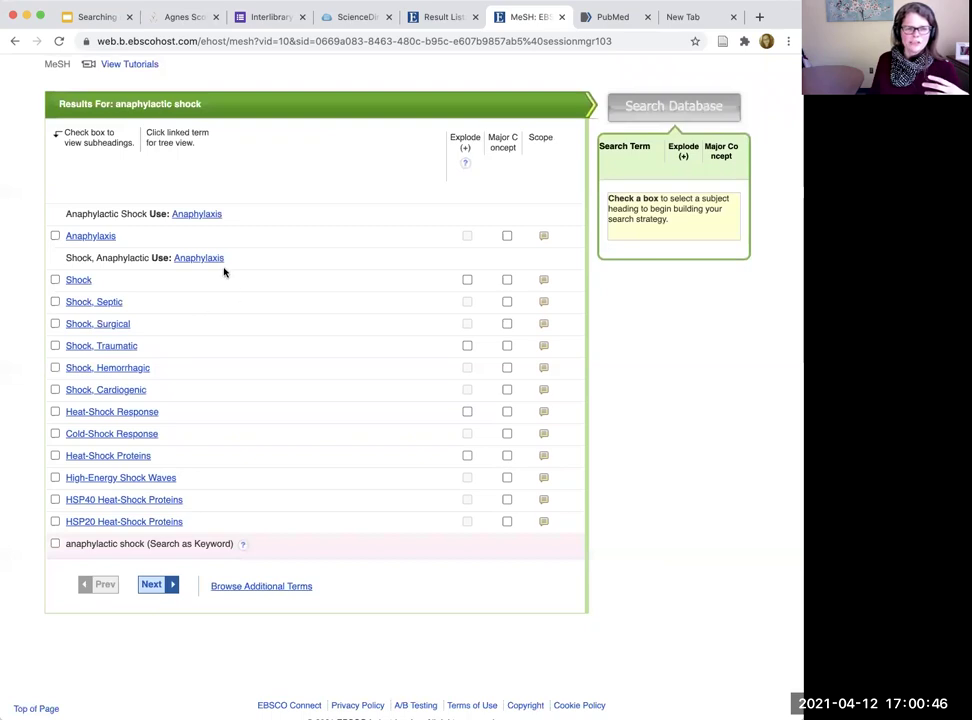
drag(70, 257, 150, 257)
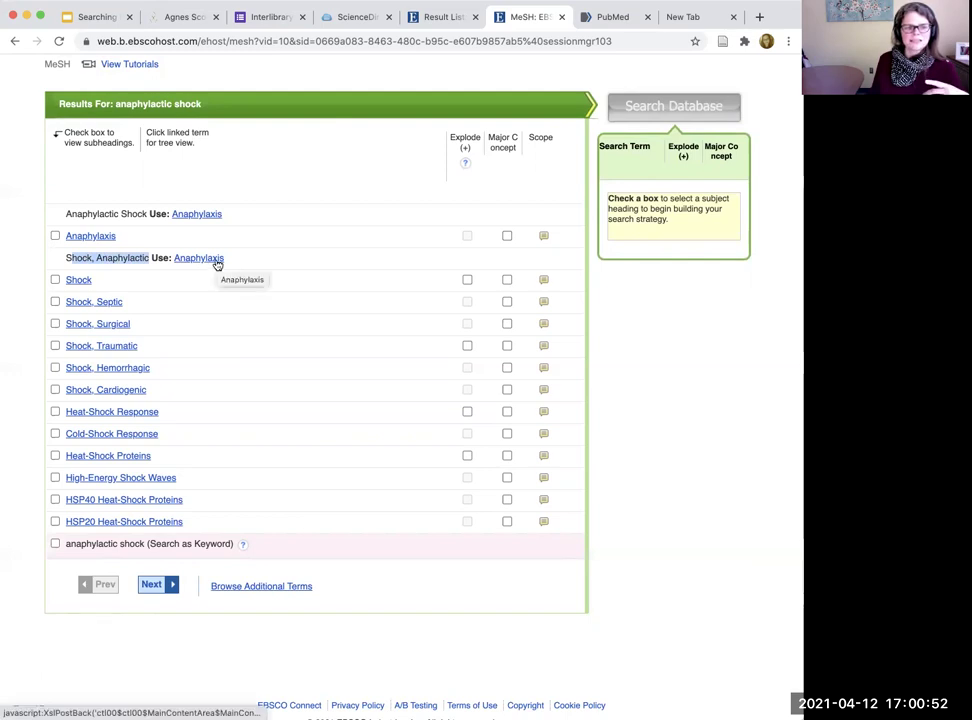
Select Anaphylaxis as the MeSH heading and review its subheadings from Blood/BL to Virology/VI
click(55, 236)
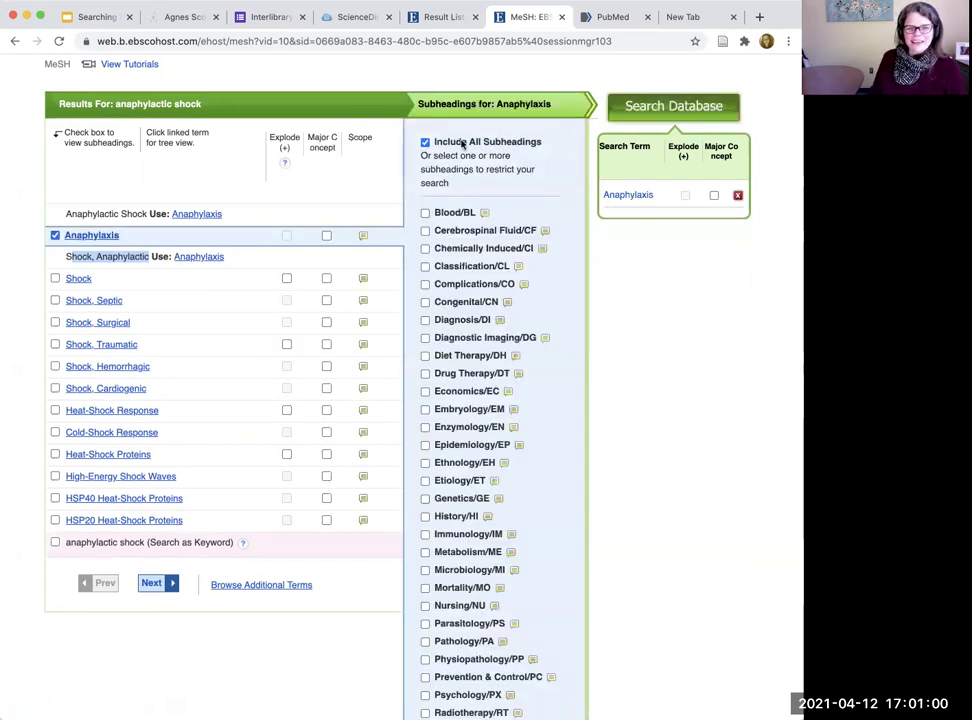
click(455, 103)
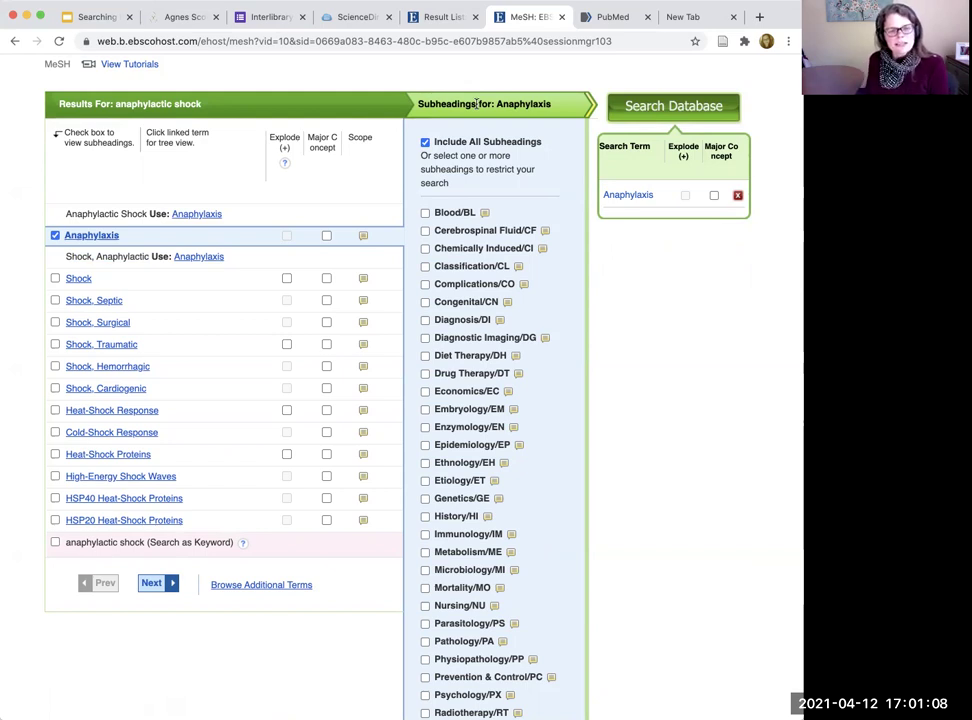
scroll(490, 323, down, 2)
scroll(512, 320, down, 1)
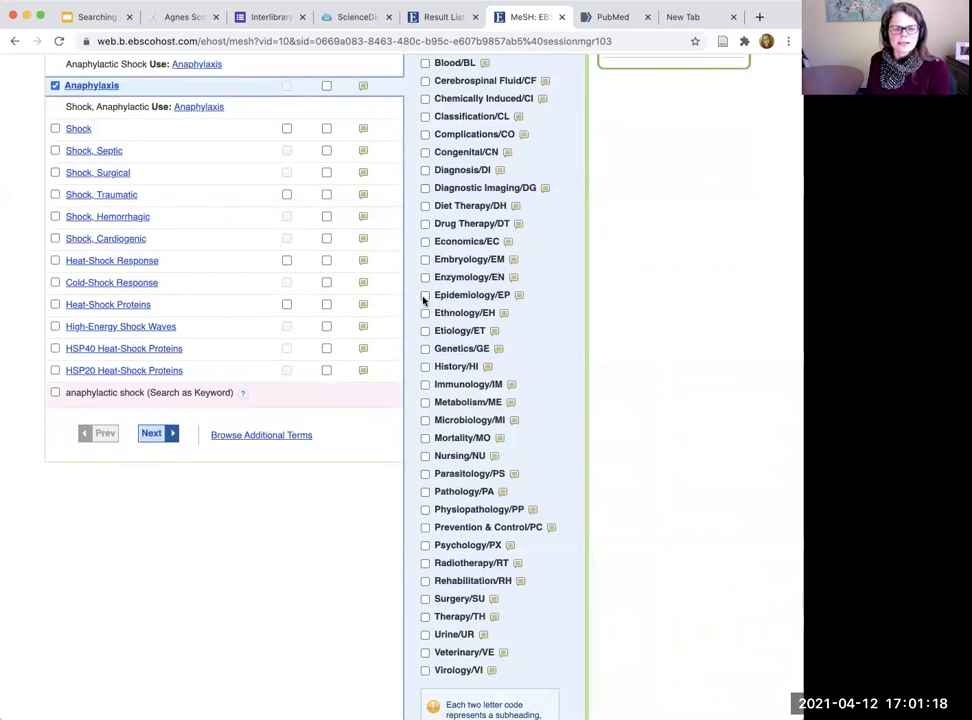
scroll(462, 286, up, 2)
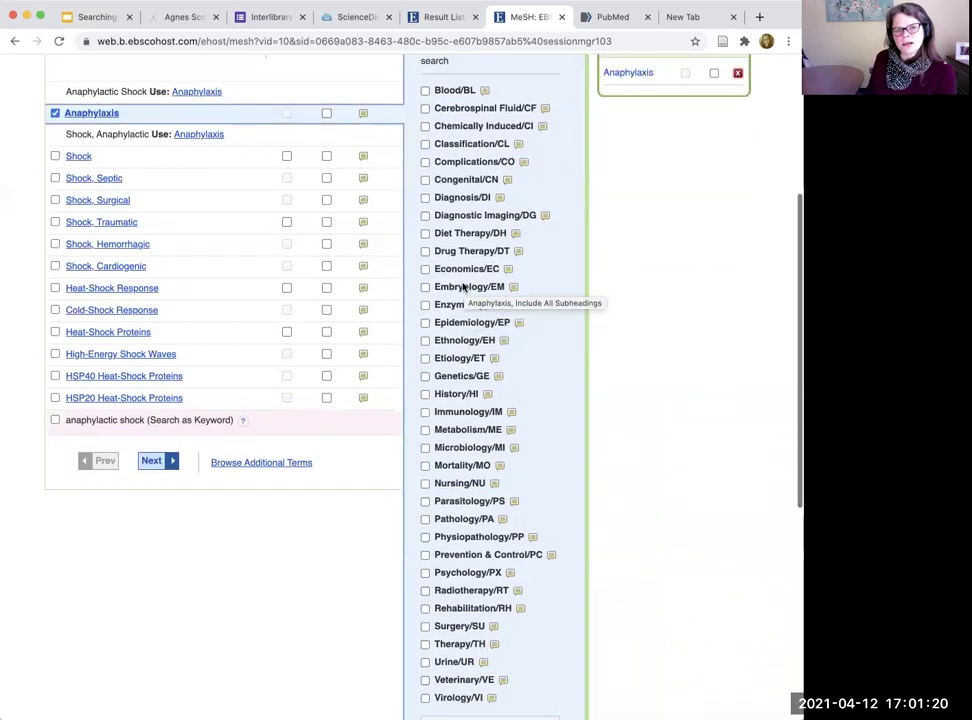
scroll(460, 448, down, 1)
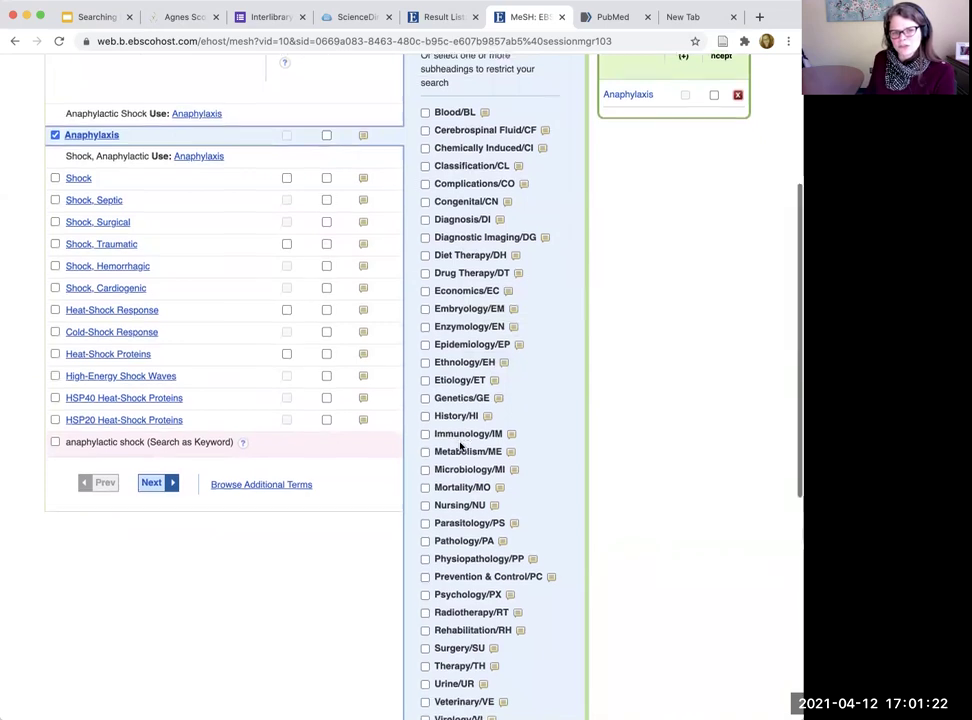
scroll(455, 425, down, 2)
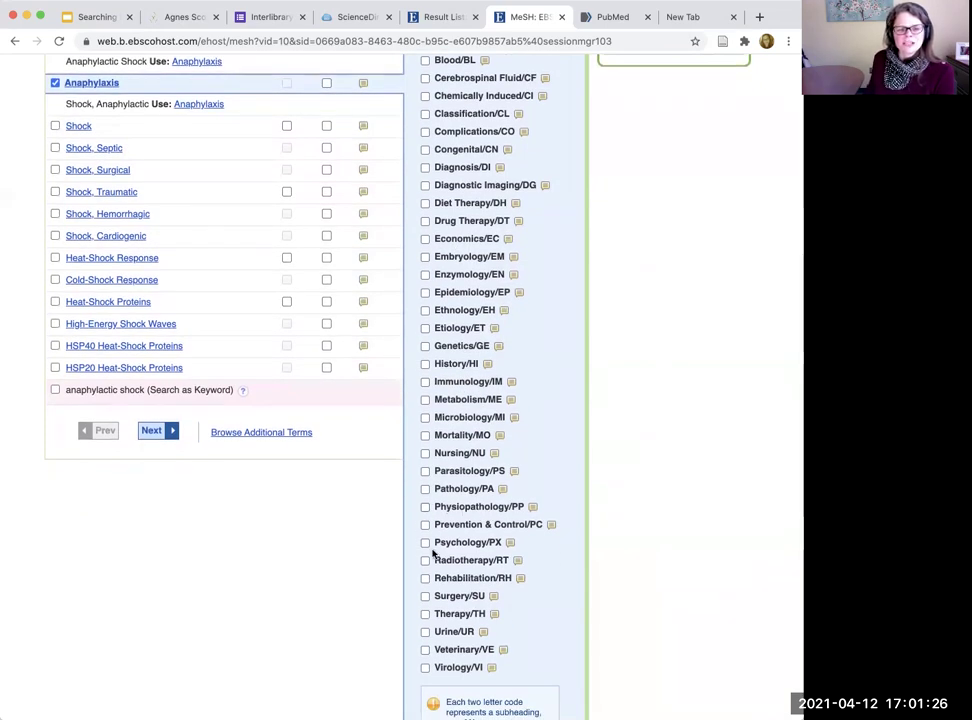
scroll(467, 518, down, 2)
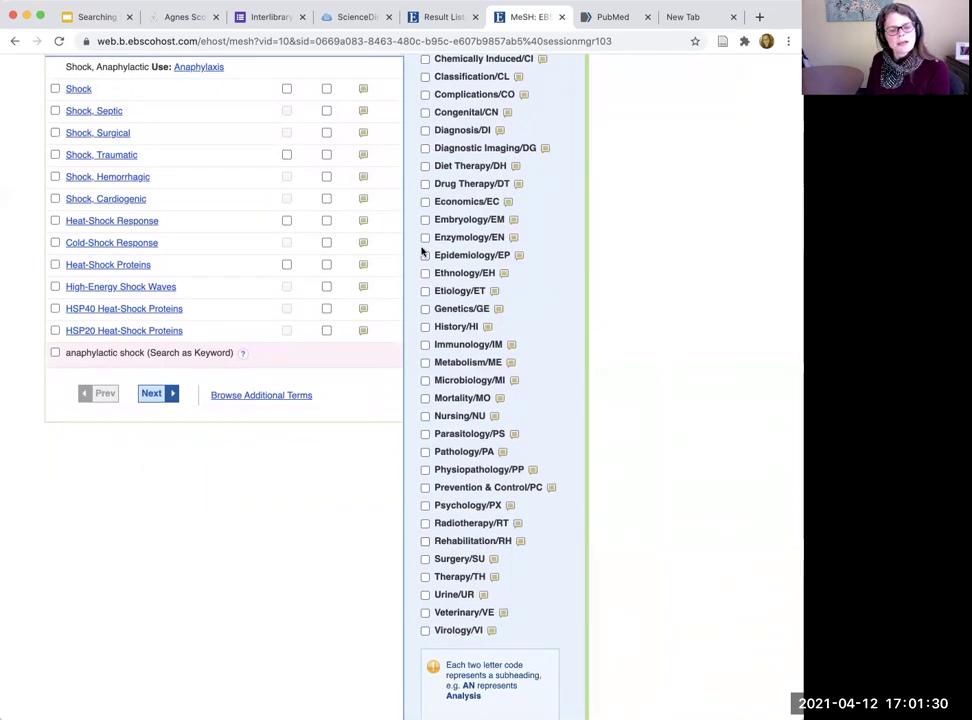
scroll(473, 369, up, 4)
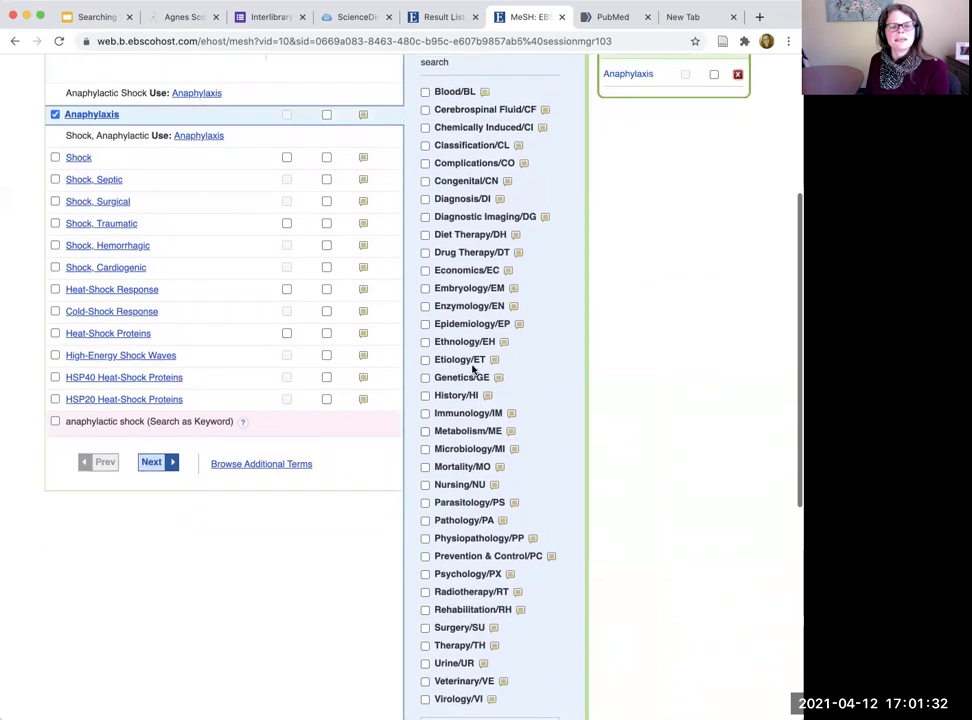
click(425, 132)
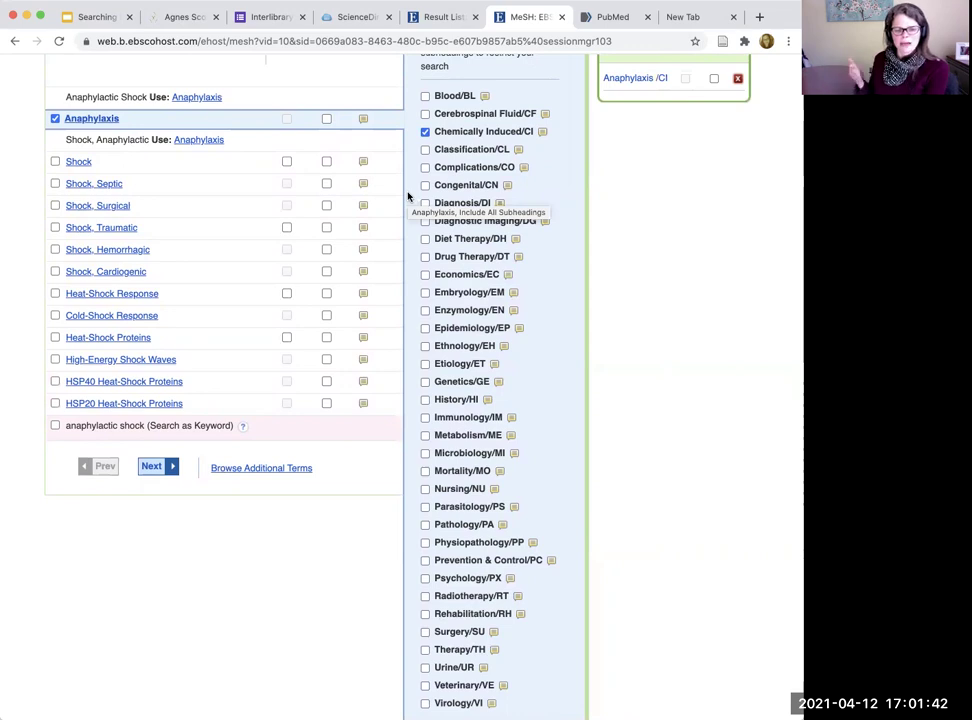
scroll(430, 304, up, 2)
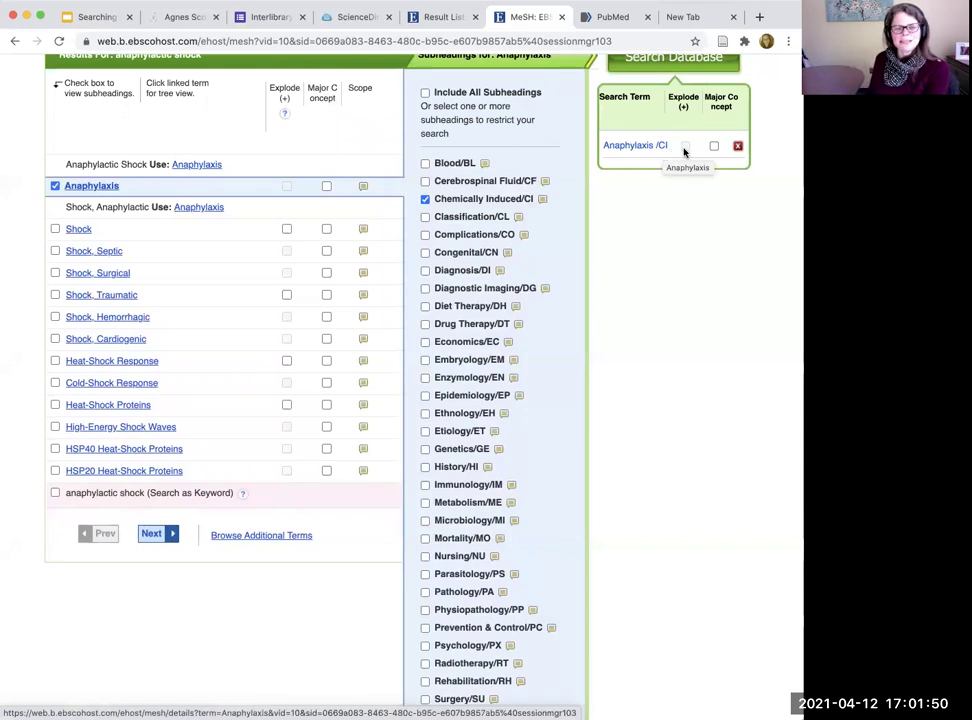
scroll(646, 166, up, 2)
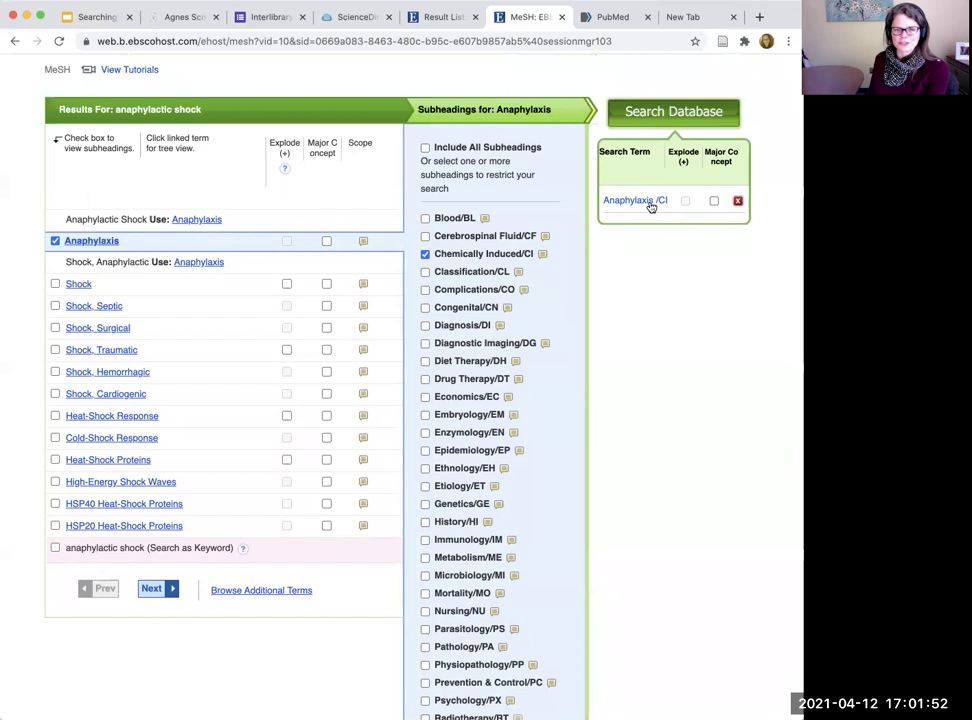
drag(217, 218, 171, 219)
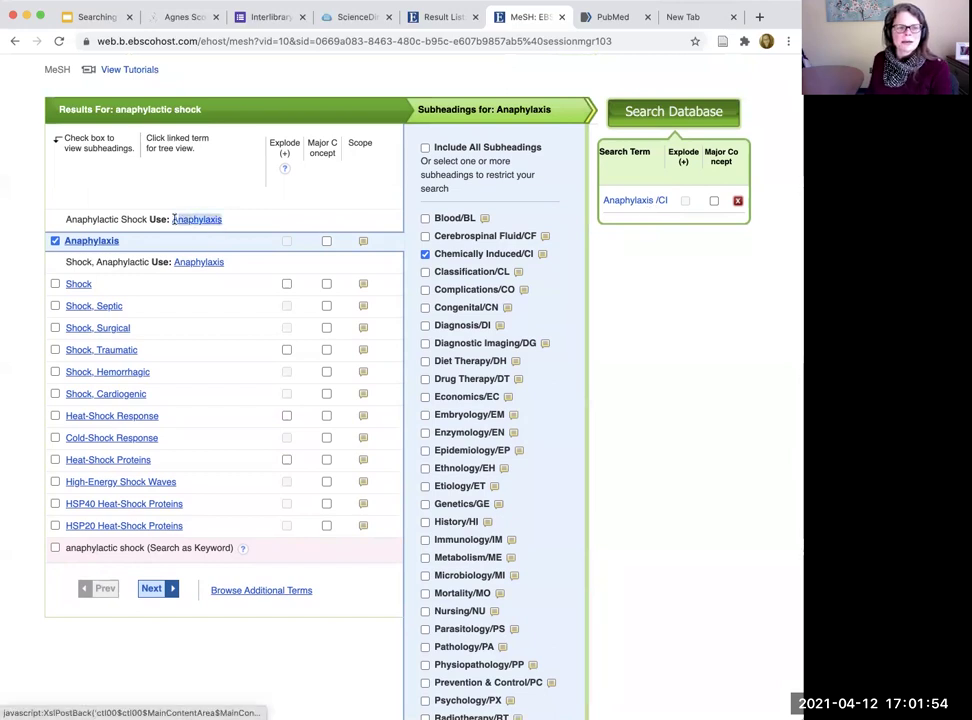
scroll(180, 222, up, 1)
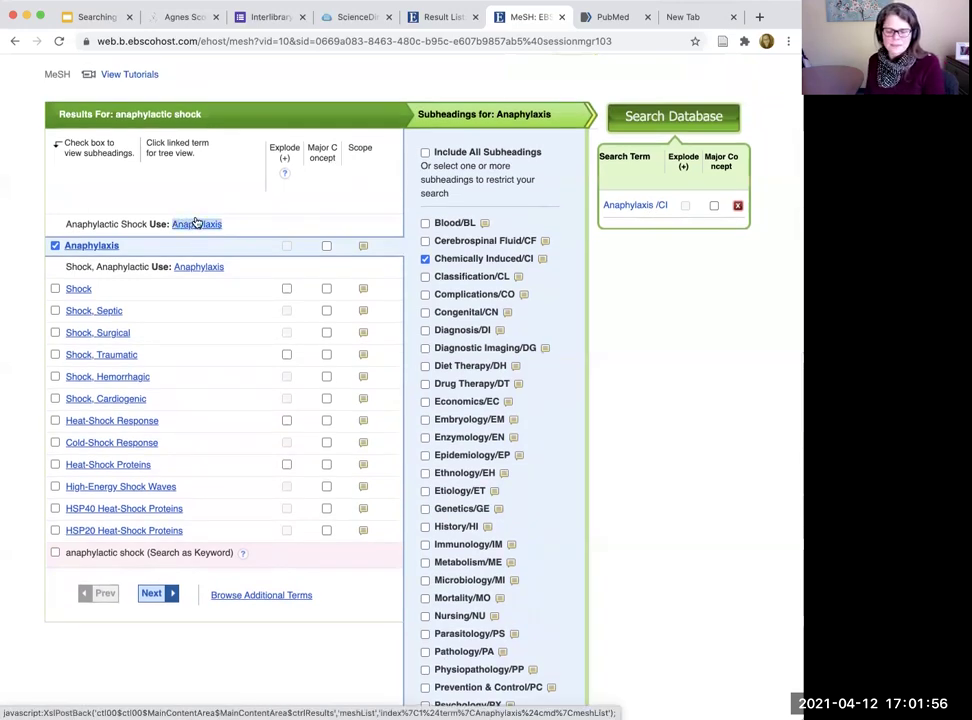
Look up 'anaphylactic shock' in NLM MeSH to view the Anaphylaxis record, then return to EBSCO
click(603, 19)
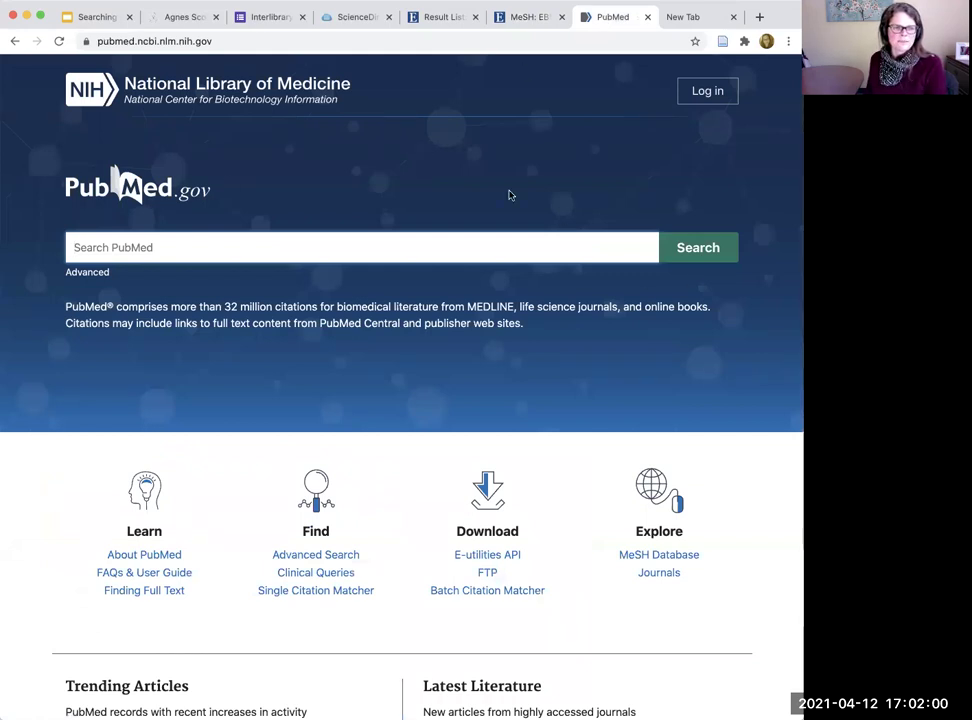
scroll(663, 563, down, 1)
scroll(663, 563, down, 2)
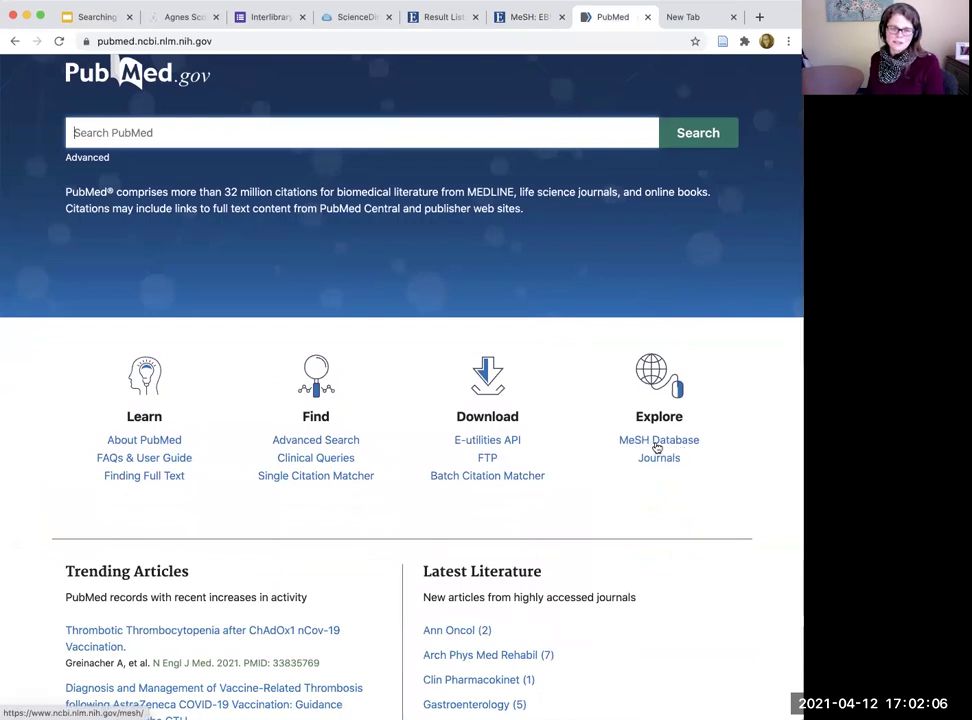
click(656, 444)
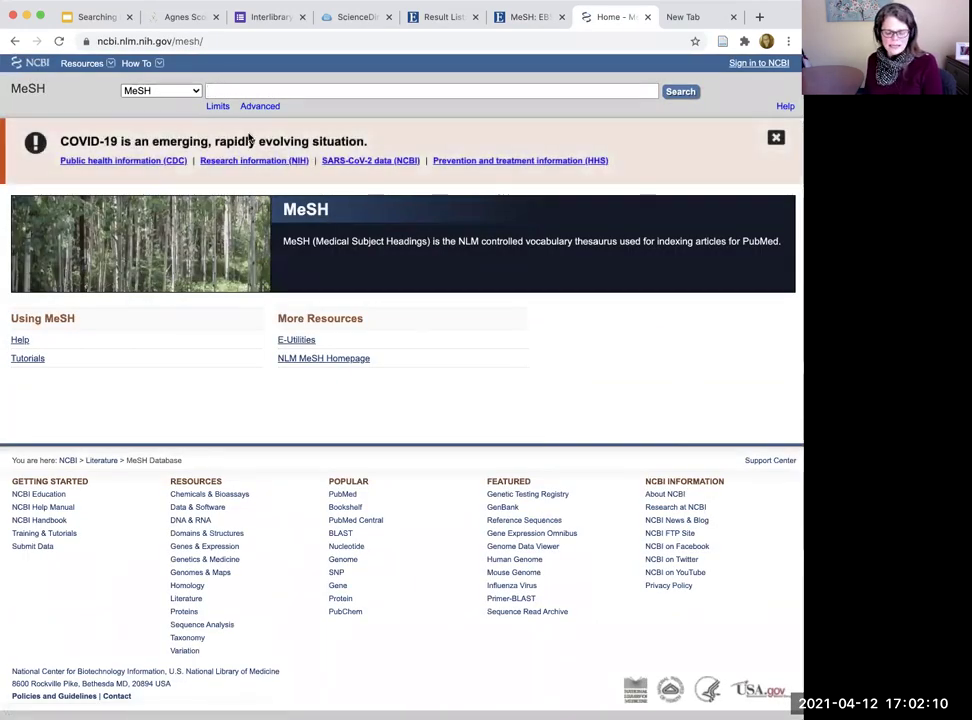
text(Anaphylaxis)
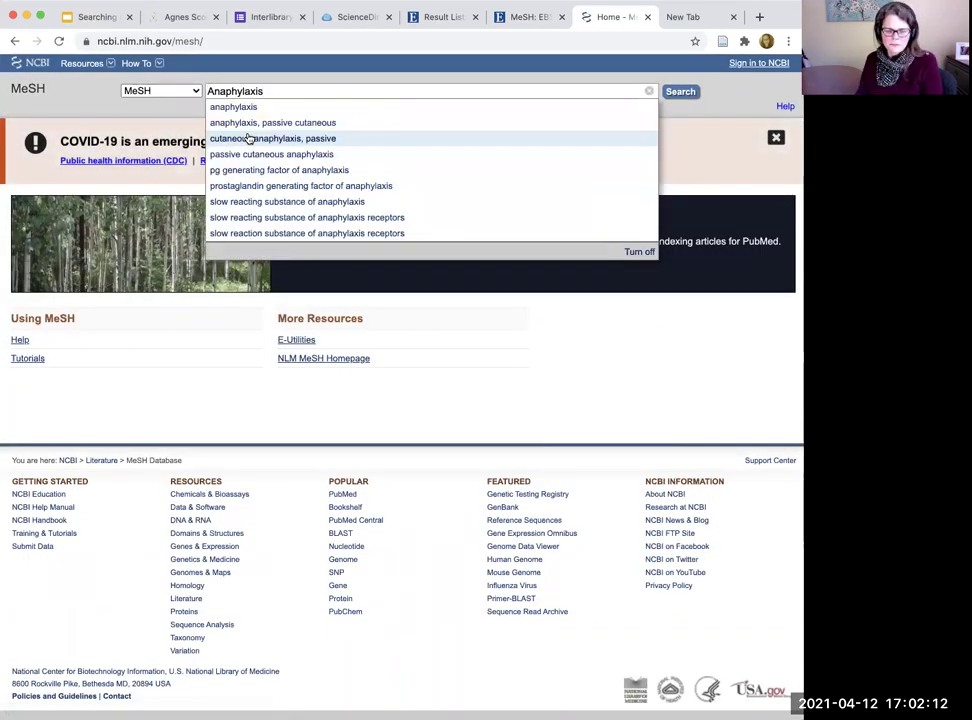
key(BackSpace)
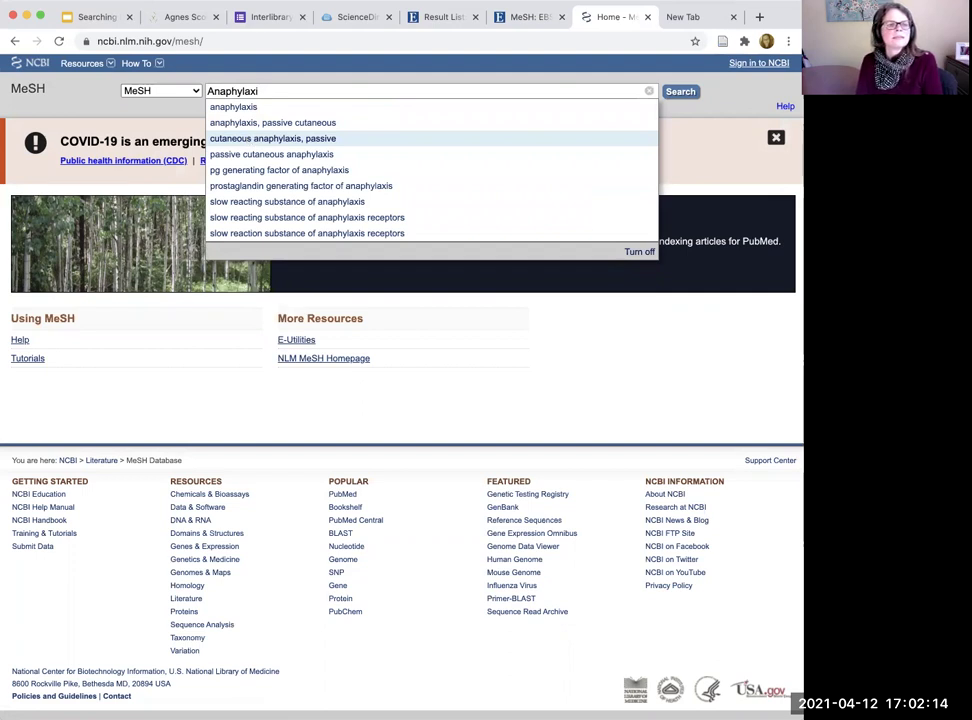
key(BackSpace)
key(BackSpace)
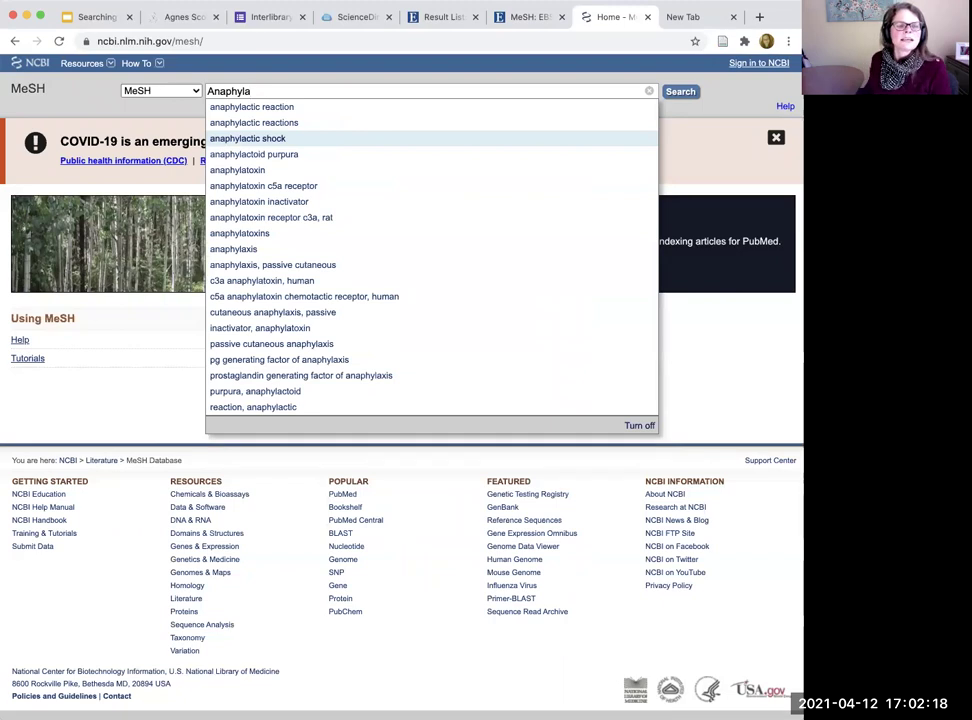
click(245, 139)
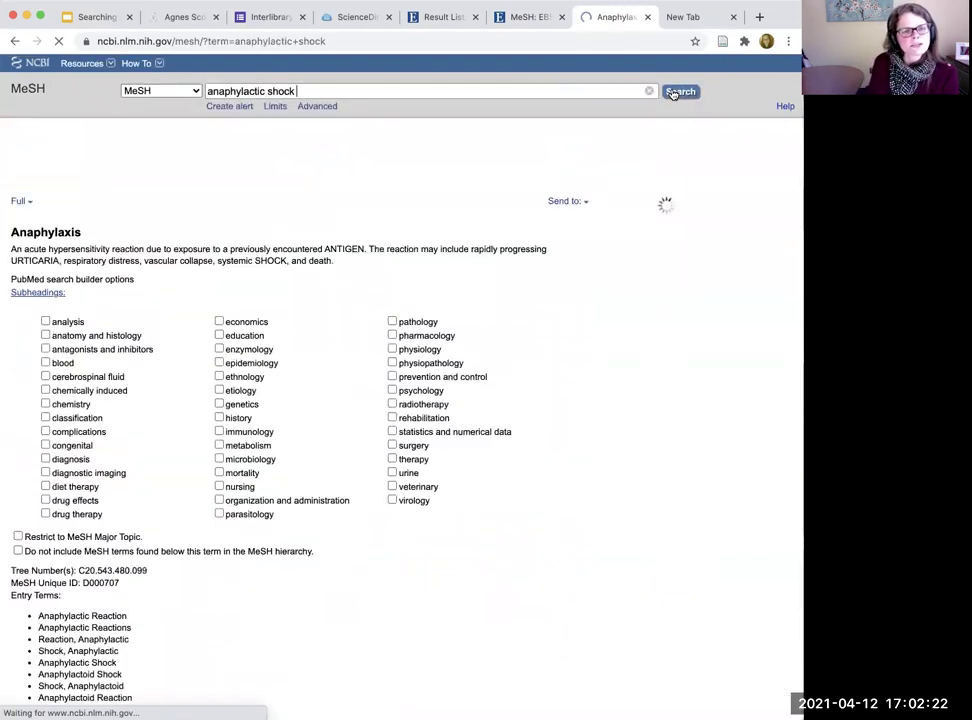
drag(57, 250, 369, 260)
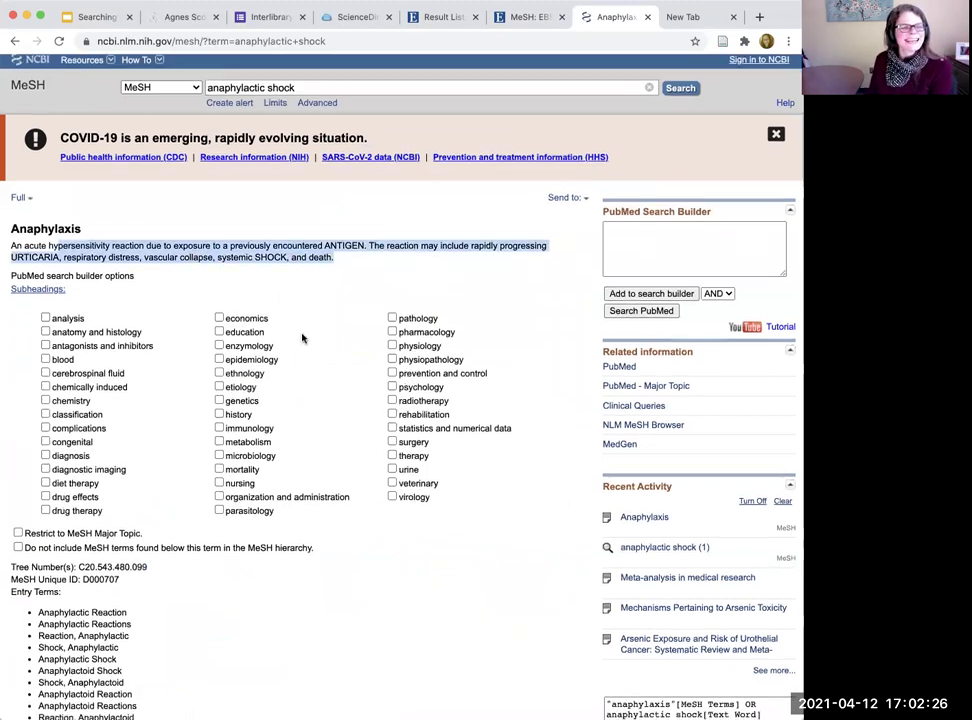
scroll(302, 338, down, 2)
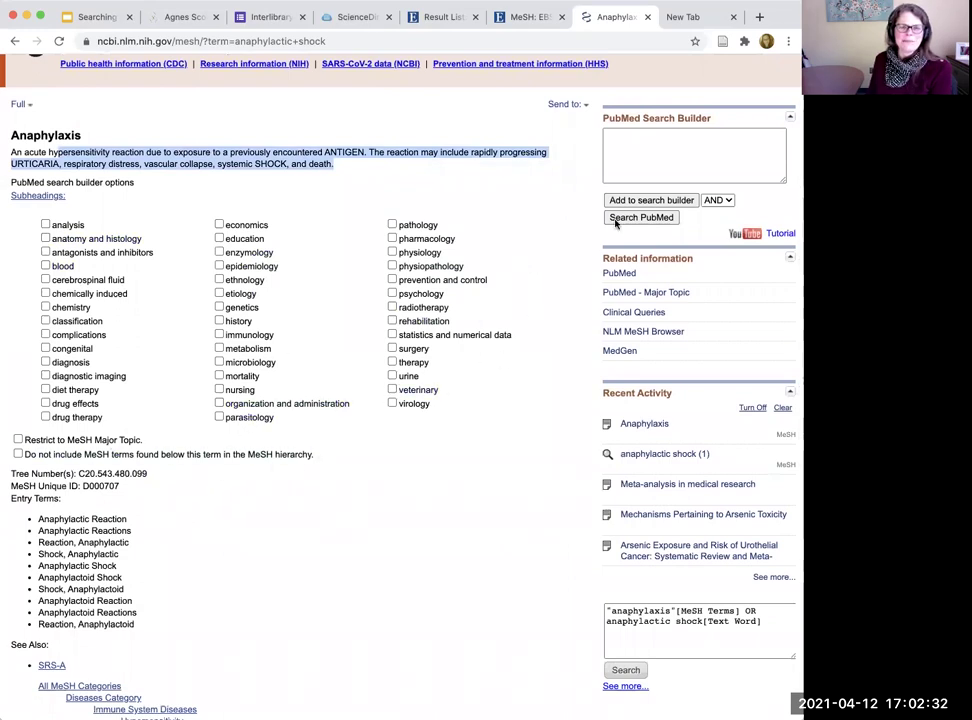
click(528, 17)
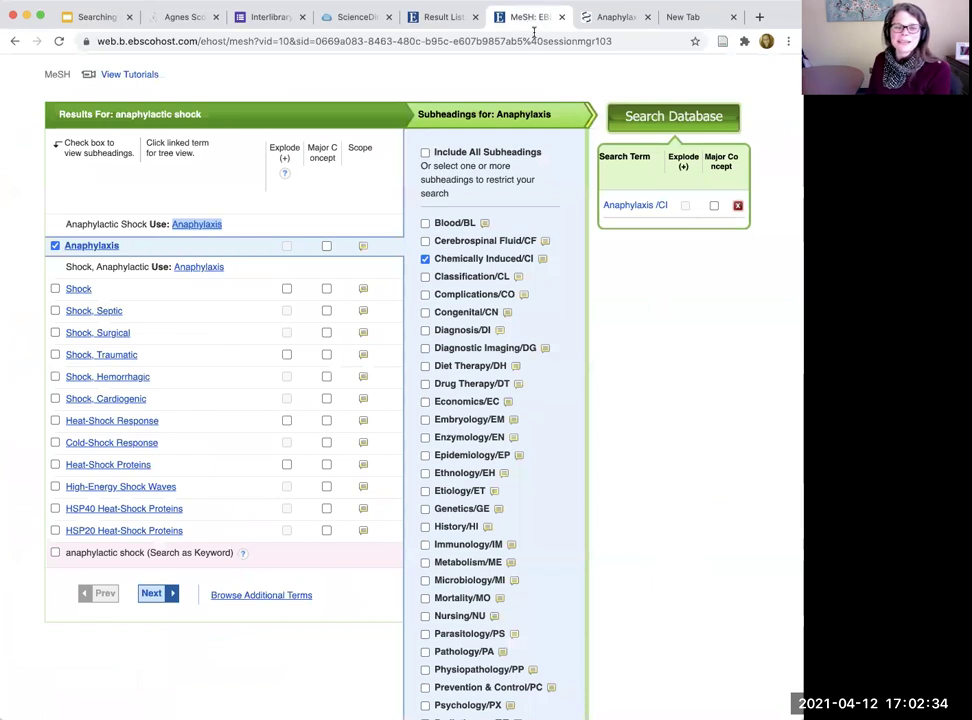
Run the MH "Anaphylaxis/CI" search and browse its 4,579 results led by COVID-19 vaccine articles
click(672, 118)
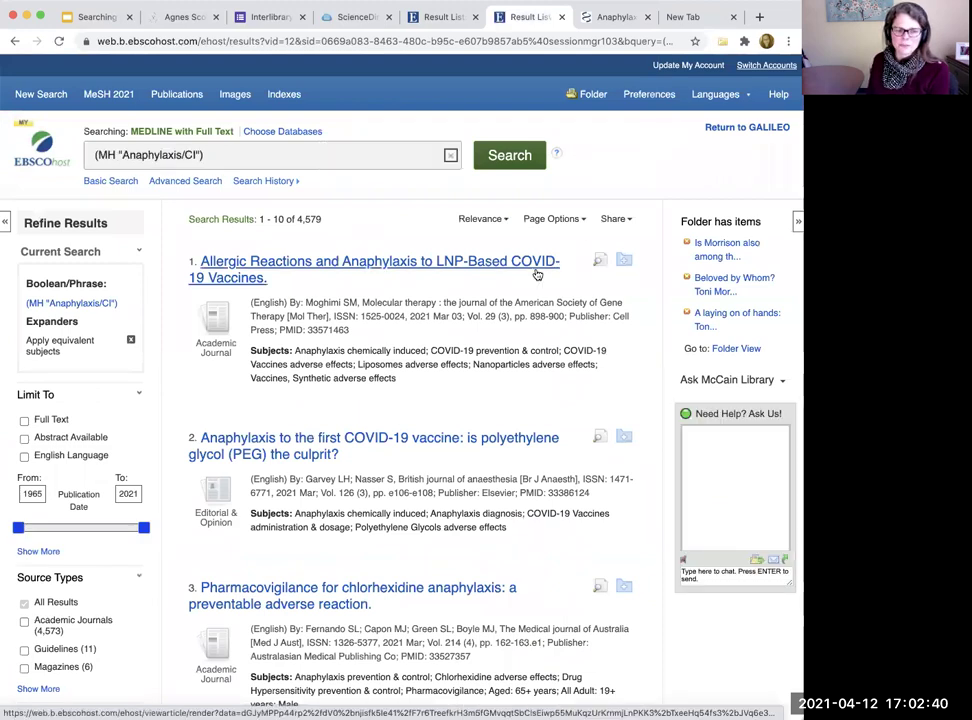
scroll(517, 318, down, 1)
scroll(510, 318, down, 2)
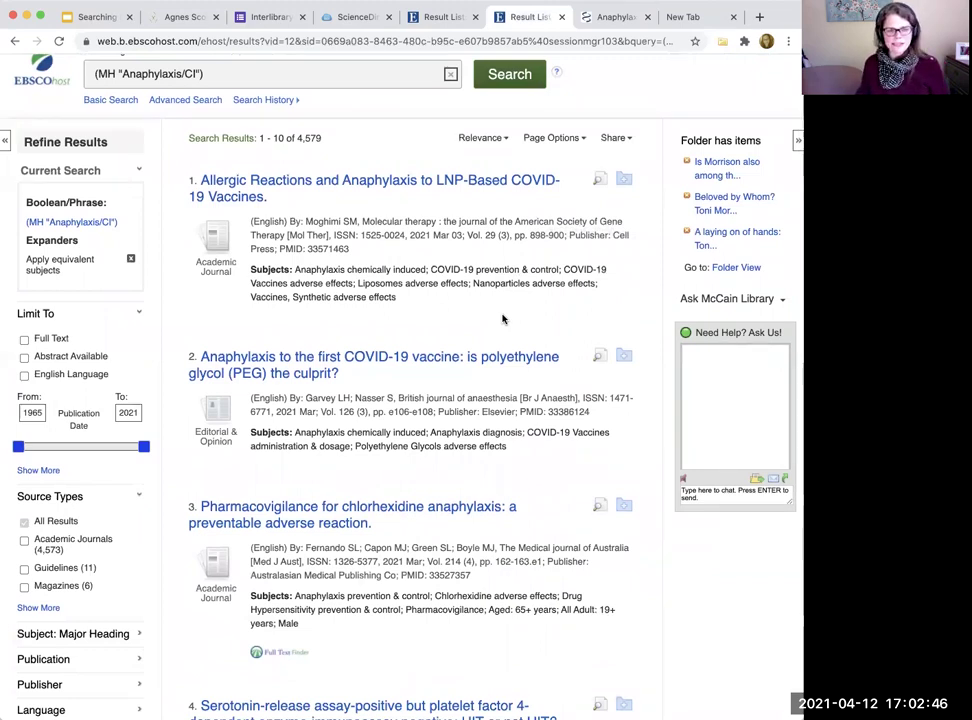
scroll(503, 318, up, 3)
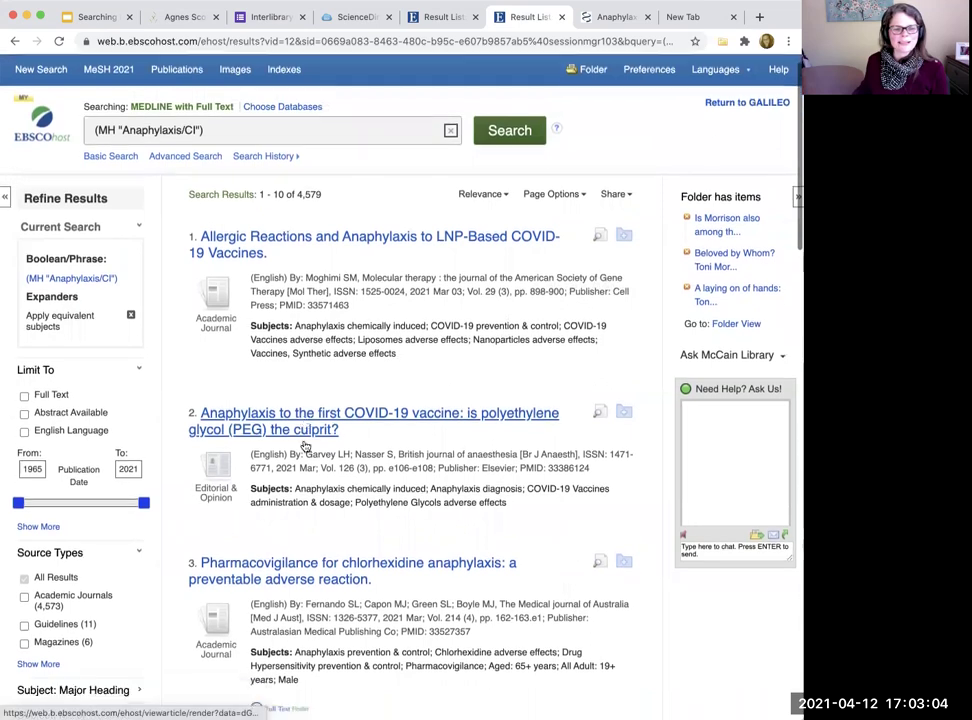
scroll(250, 420, down, 5)
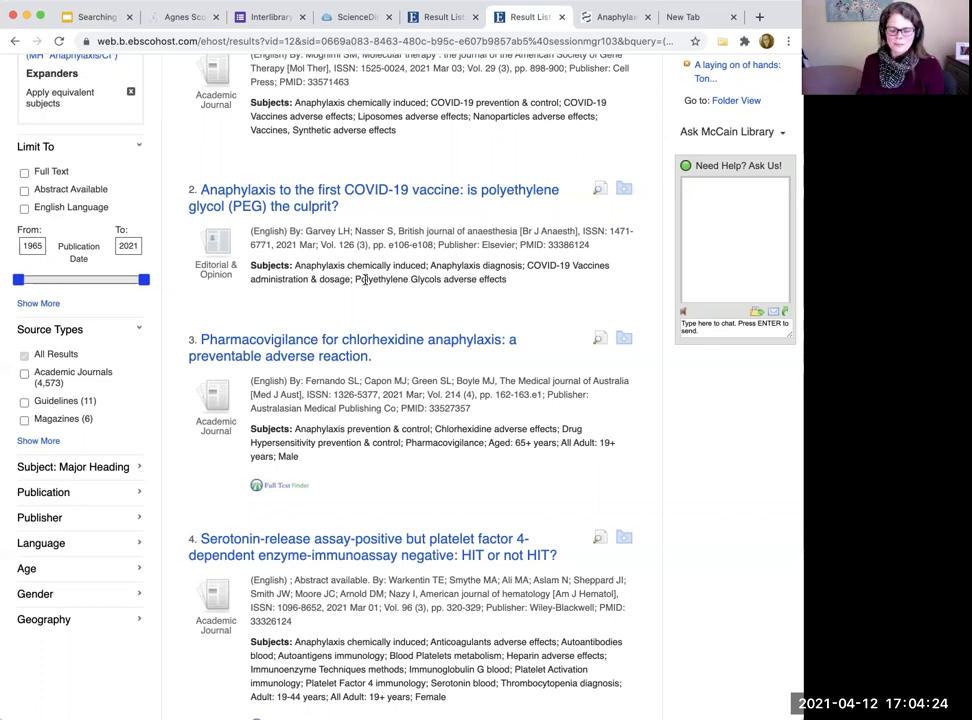
click(370, 42)
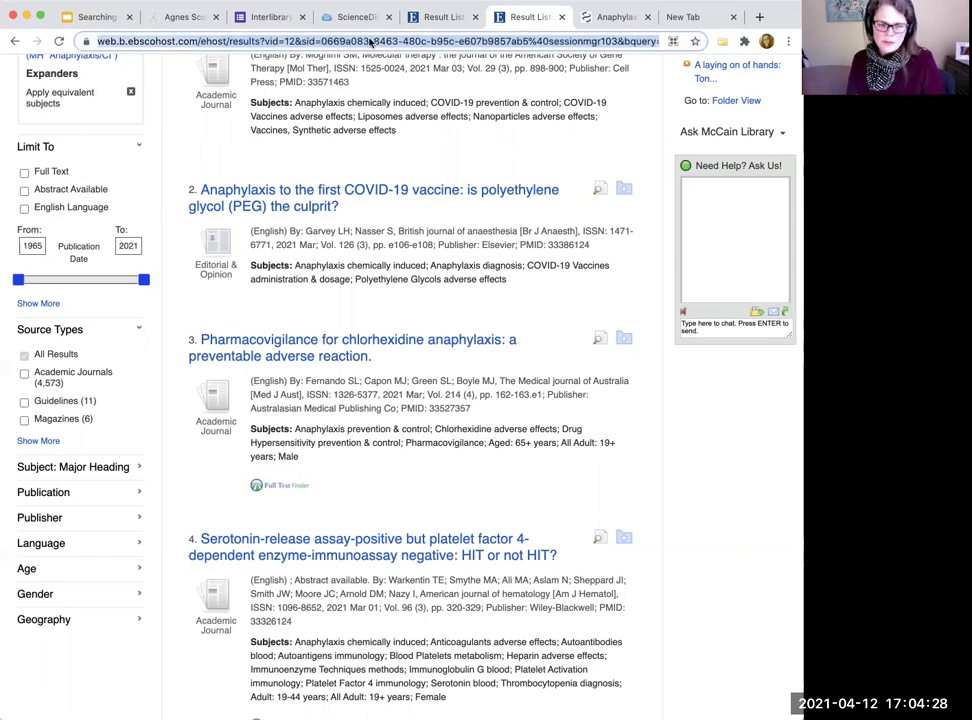
Search the web for 'medline plus' from the address bar
text(meldi)
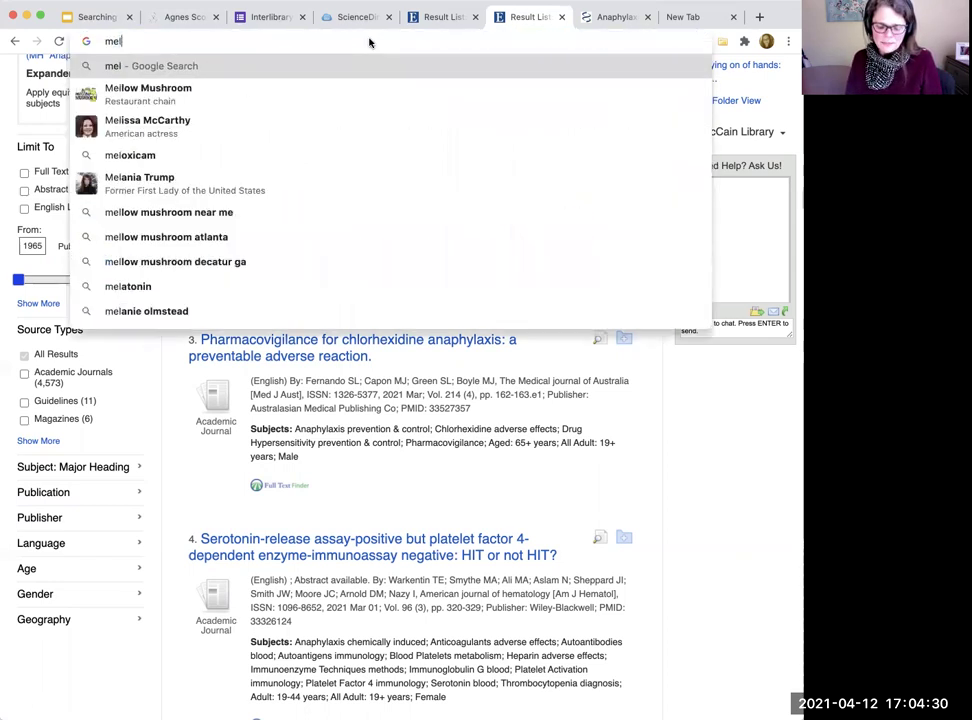
key(BackSpace)
key(BackSpace)
key(BackSpace)
text(dlien)
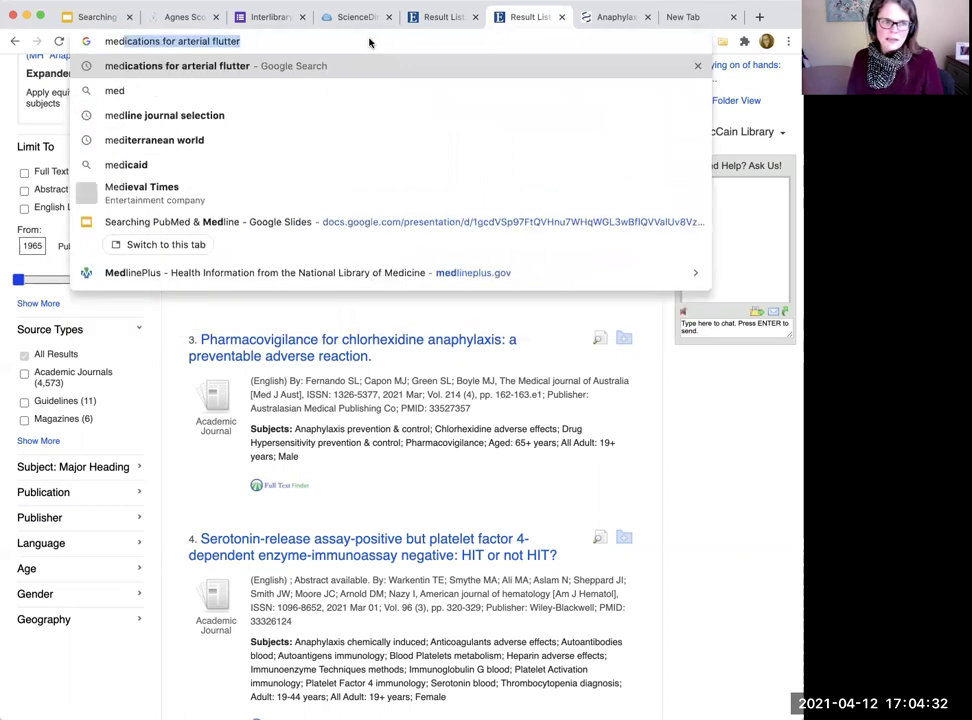
key(BackSpace)
key(BackSpace)
text(ne )
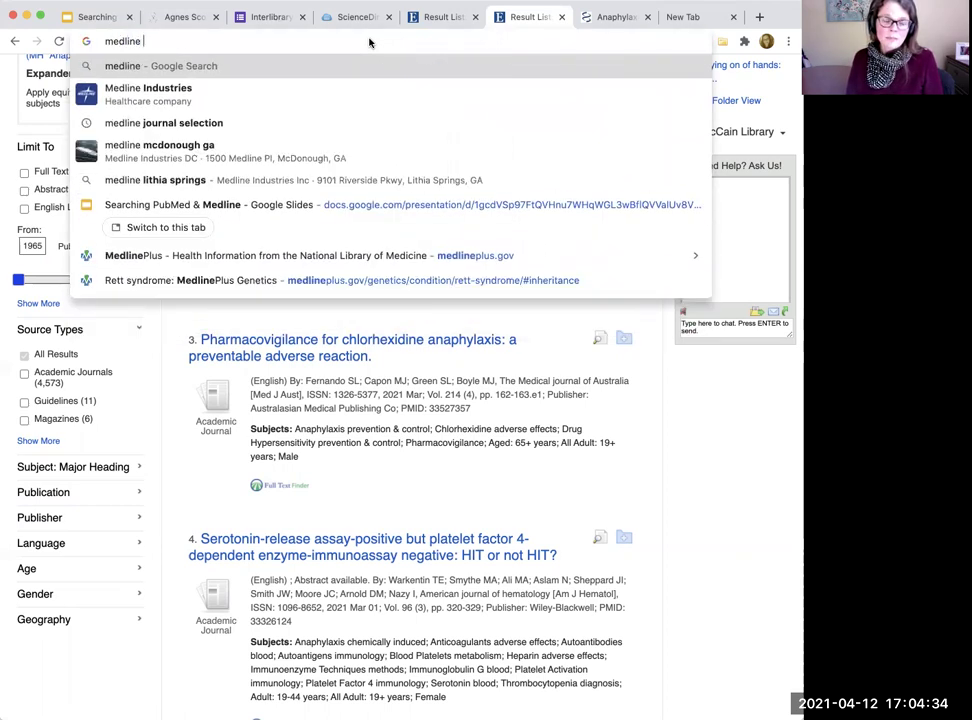
text(pu)
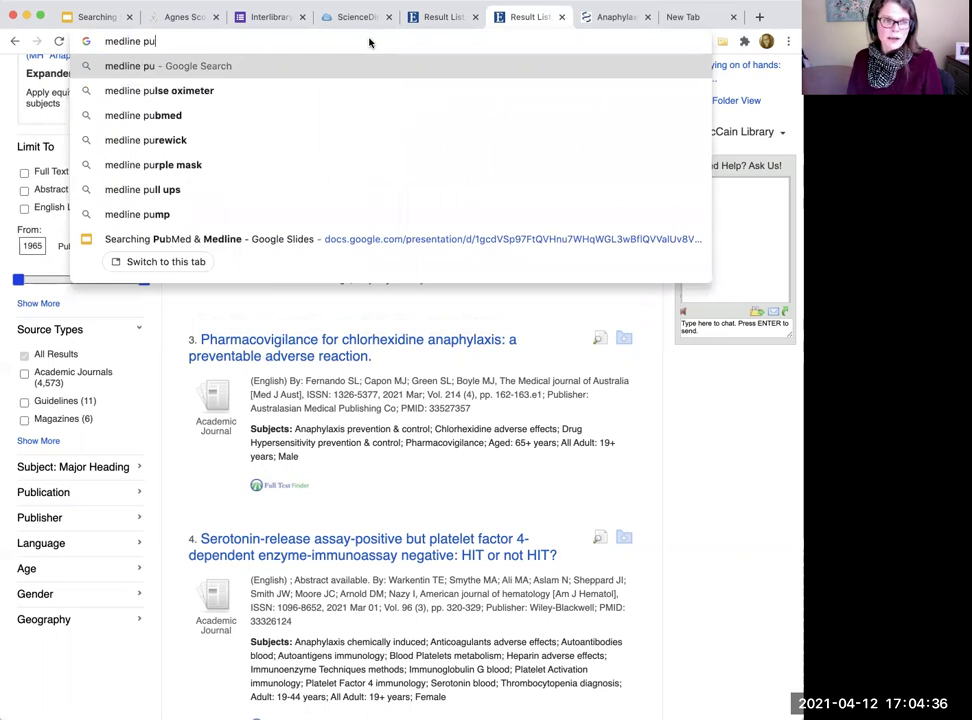
key(BackSpace)
text(lus)
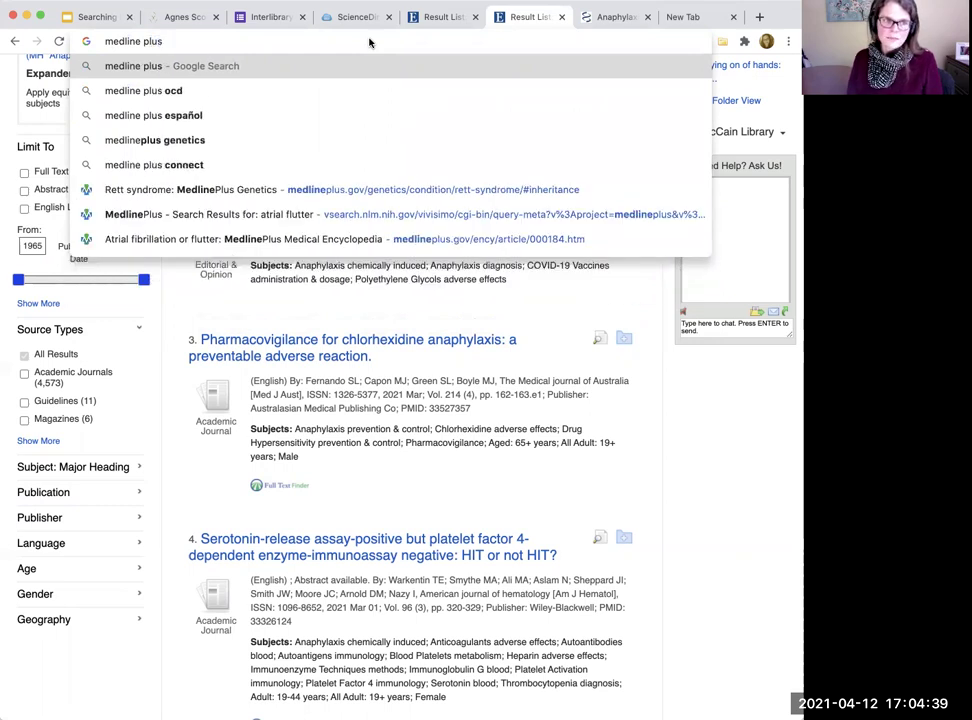
key(Return)
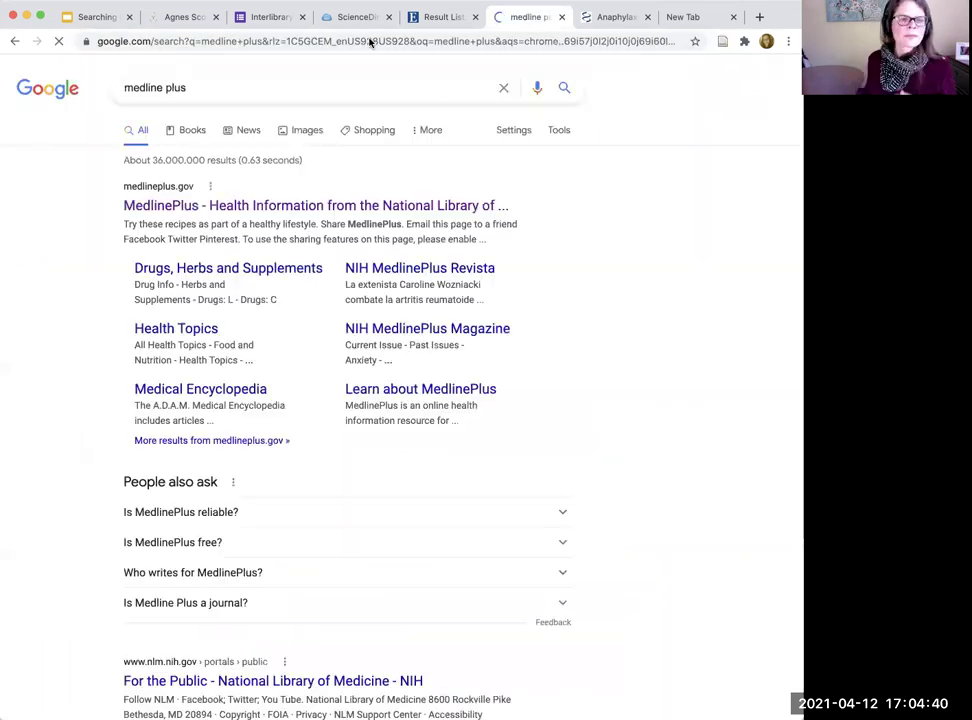
Open the MedlinePlus site, then return to the 'Need more help?' slide
click(310, 206)
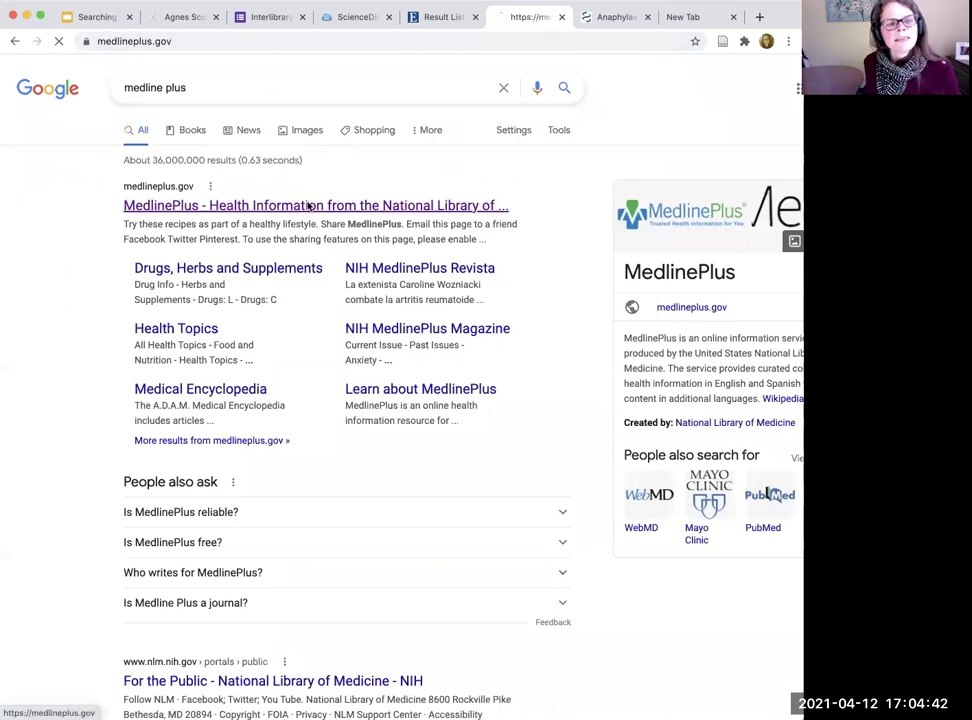
scroll(271, 364, down, 3)
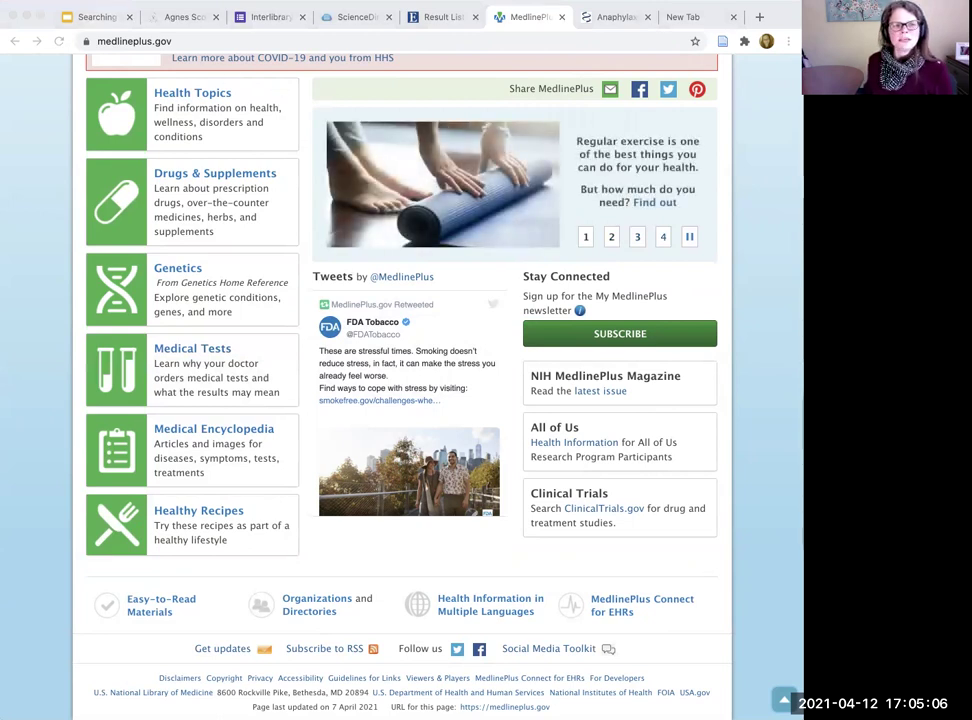
click(62, 15)
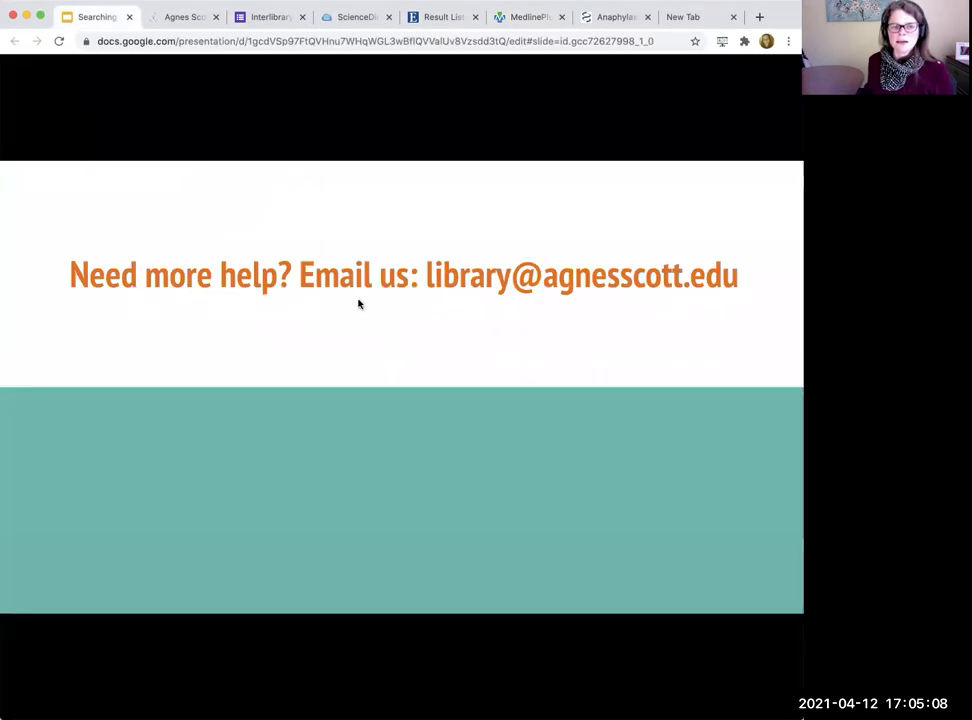